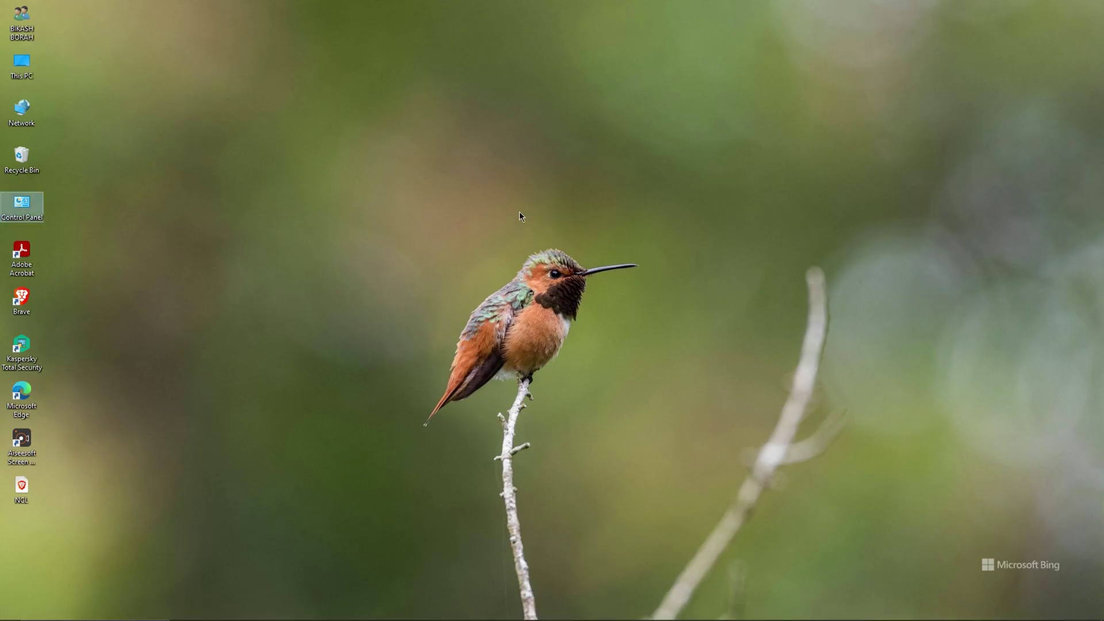
# Step: Uninstall Microsoft Office LTSC Professional Plus 2024 - en-gb through the Control Panel's installed programs list
pyautogui.press('Return')
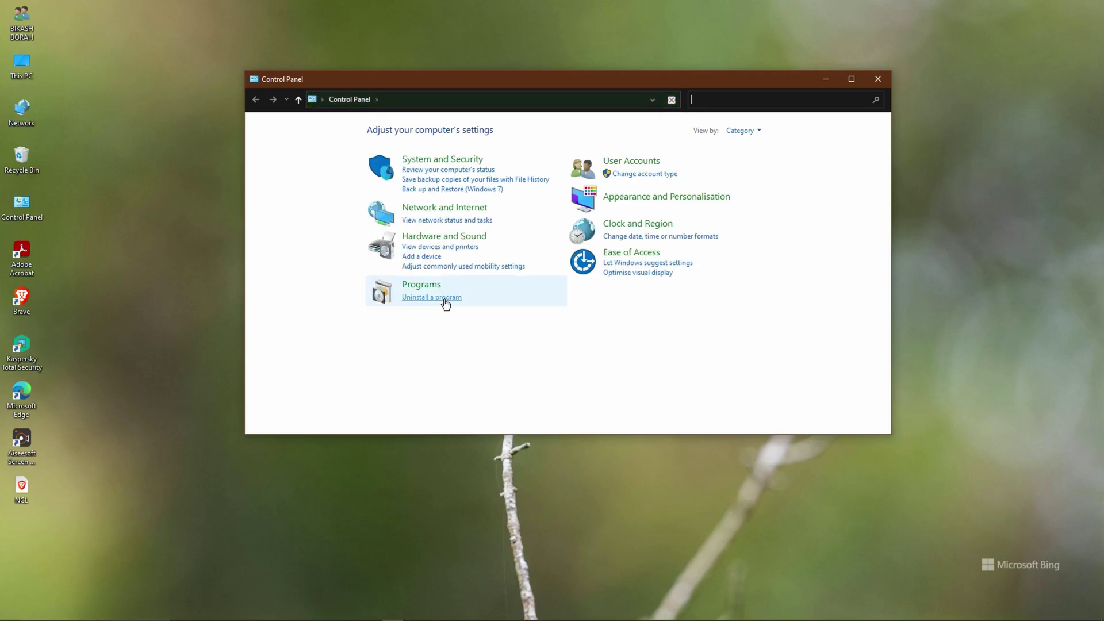
pyautogui.click(446, 298)
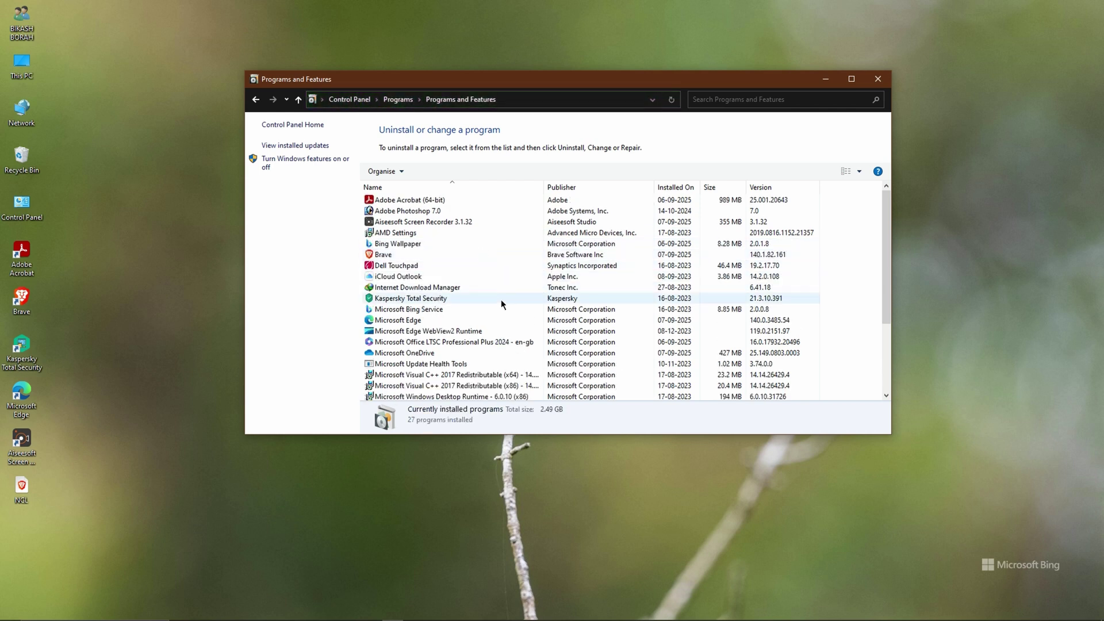
pyautogui.click(500, 343)
pyautogui.rightClick(500, 343)
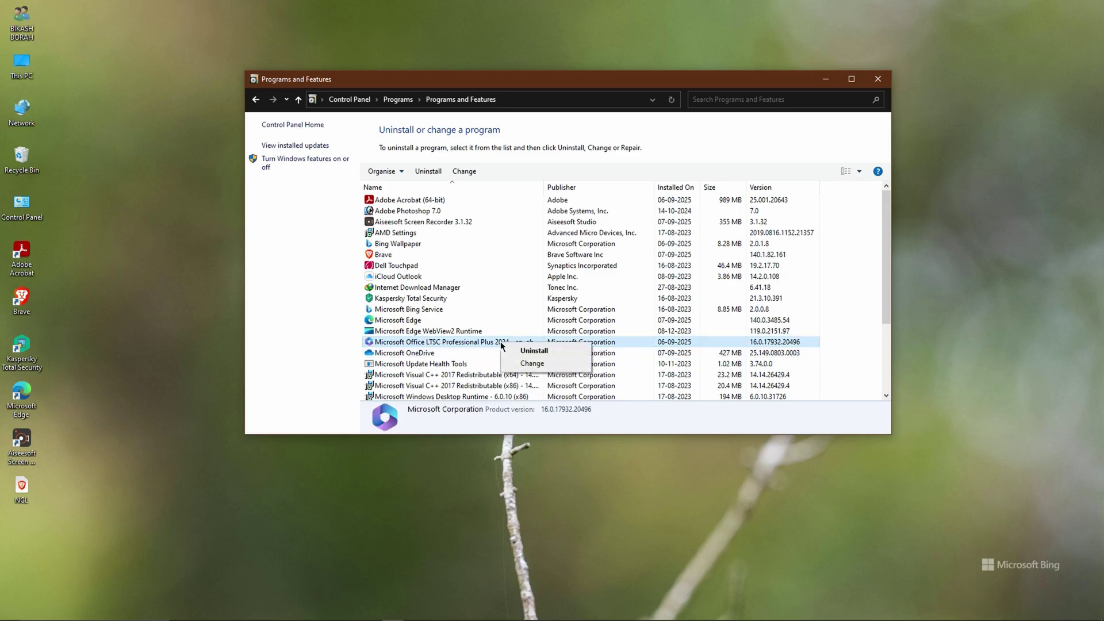
pyautogui.click(514, 351)
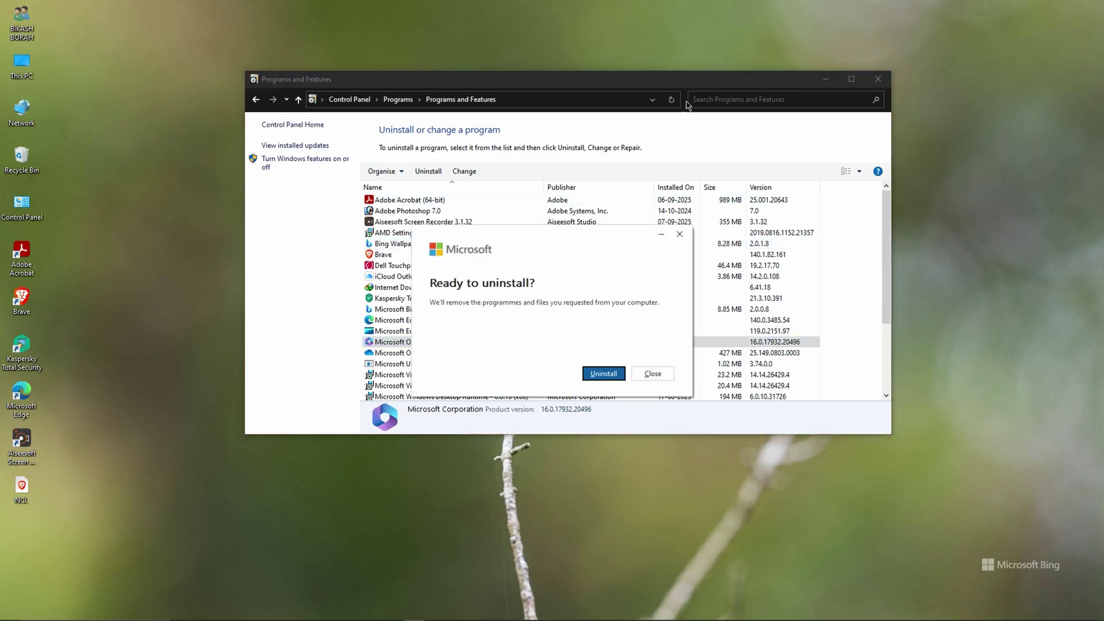
pyautogui.click(604, 374)
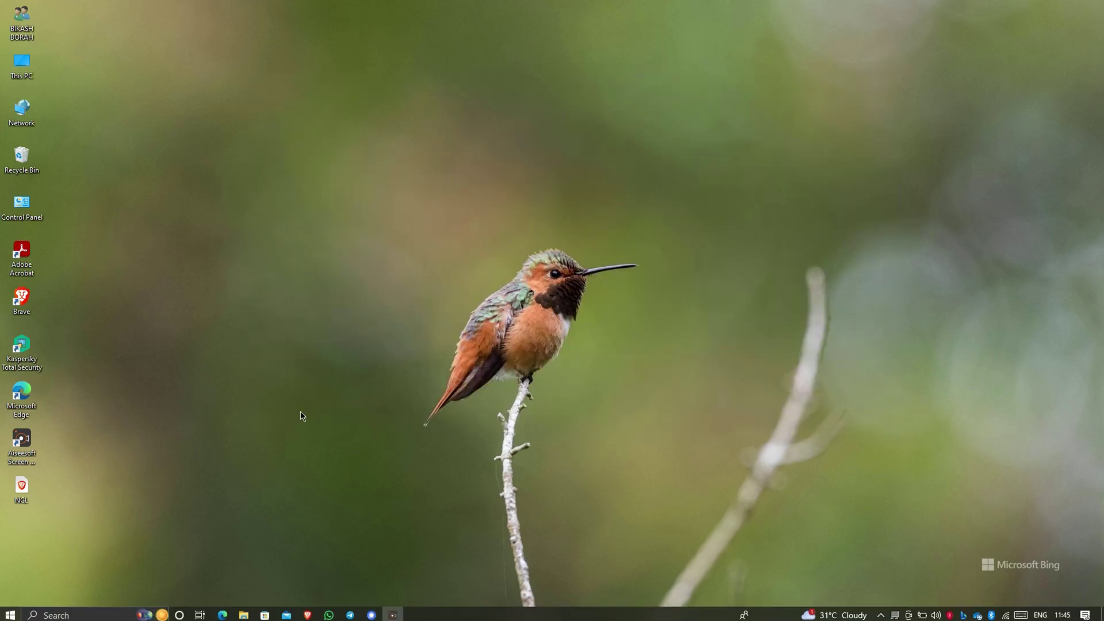
# Step: Restart the computer
pyautogui.moveTo(1089, 619)
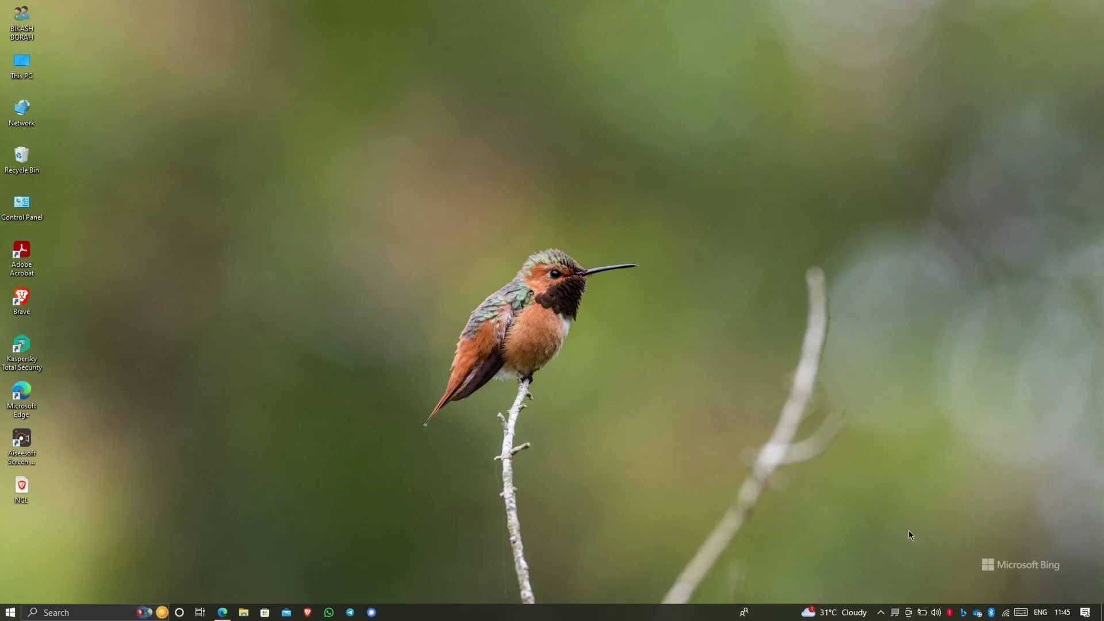
pyautogui.click(4, 613)
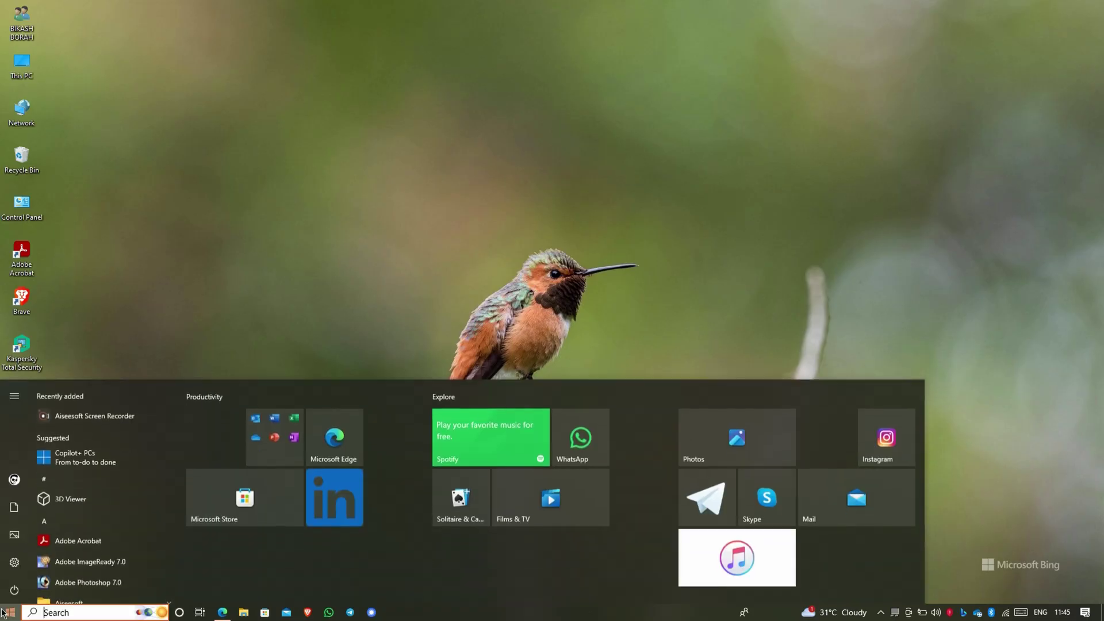
pyautogui.click(15, 590)
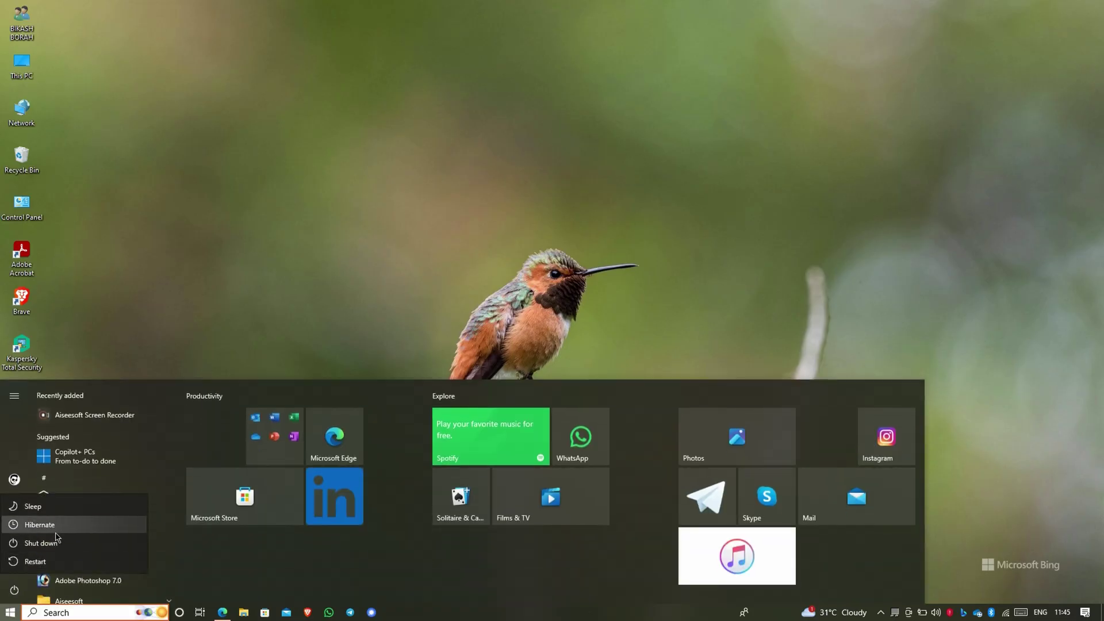
pyautogui.click(35, 562)
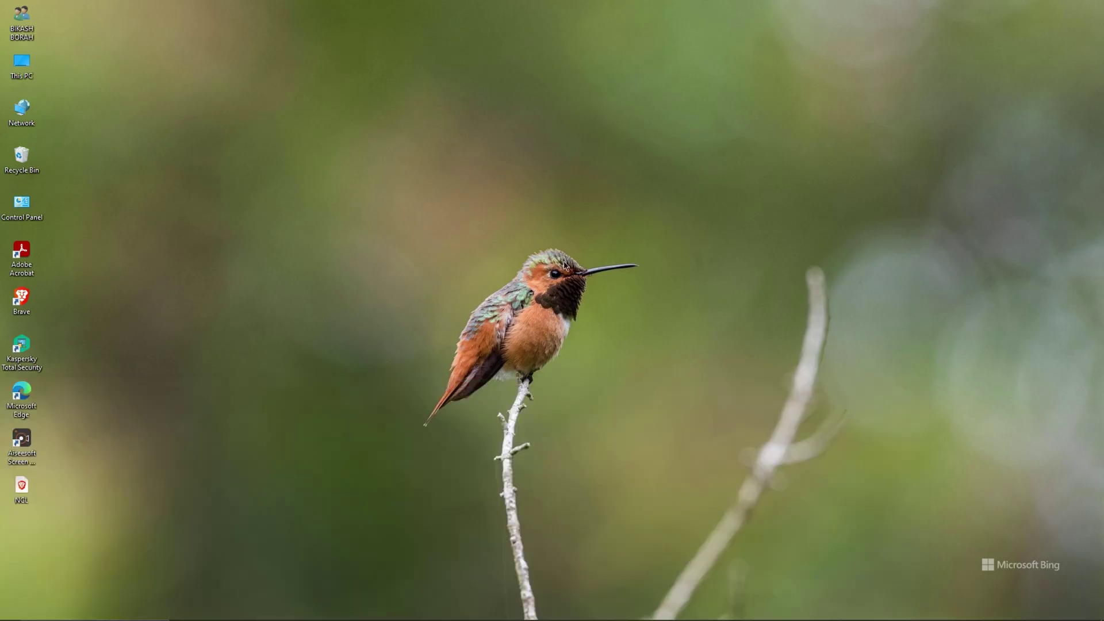
# Step: Switch to Microsoft Edge and search the web for "office deployment tool"
pyautogui.moveTo(226, 618)
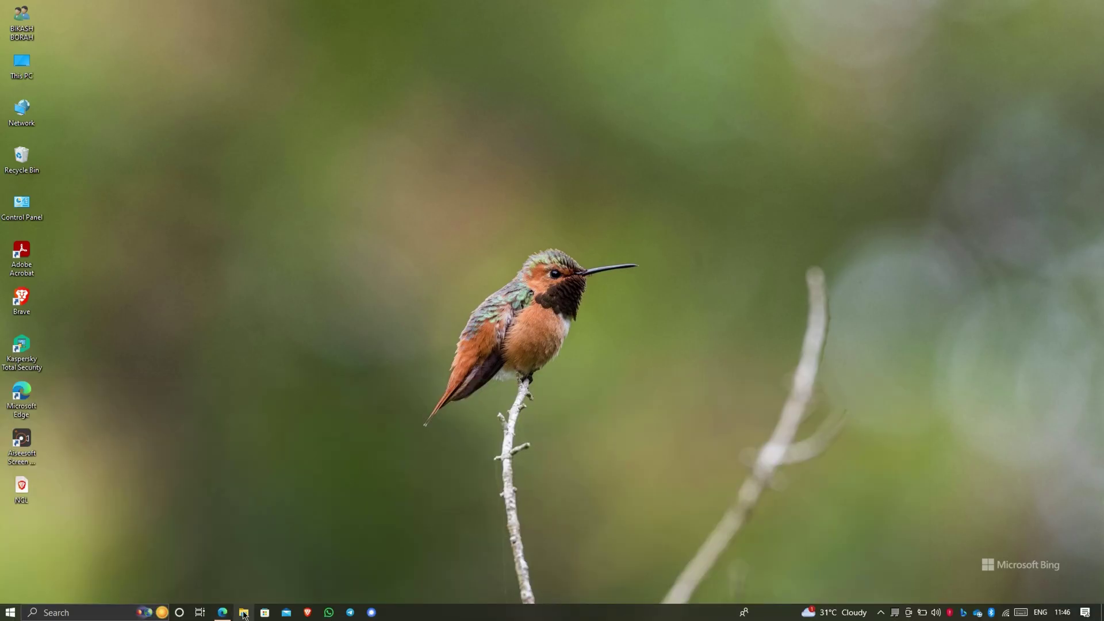
pyautogui.click(224, 613)
pyautogui.click(252, 30)
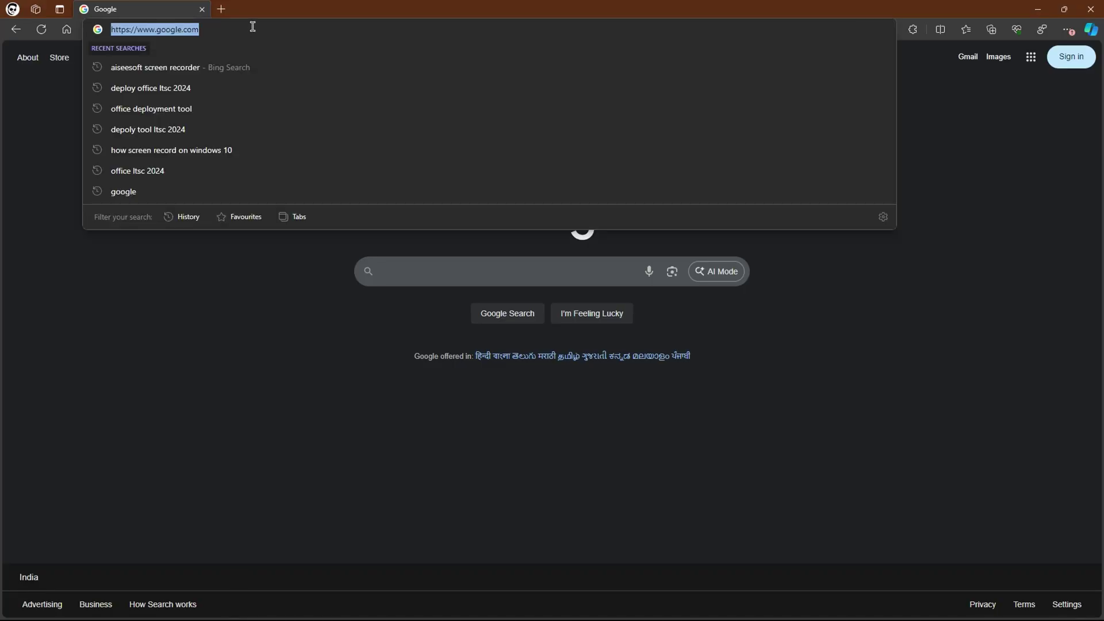
pyautogui.write('office deployment tool')
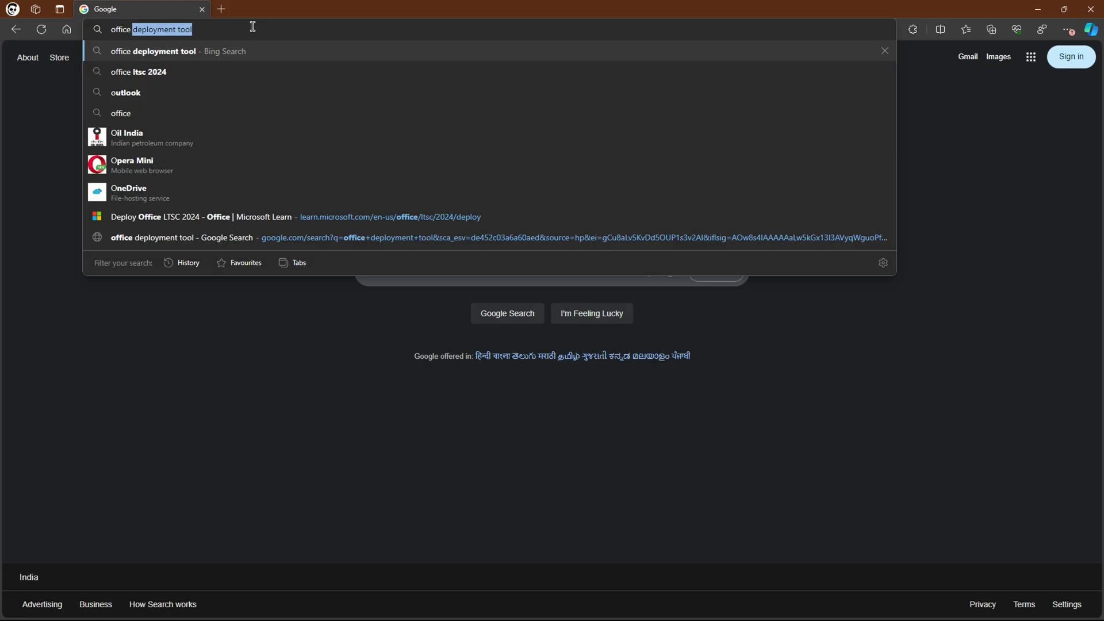
pyautogui.click(201, 57)
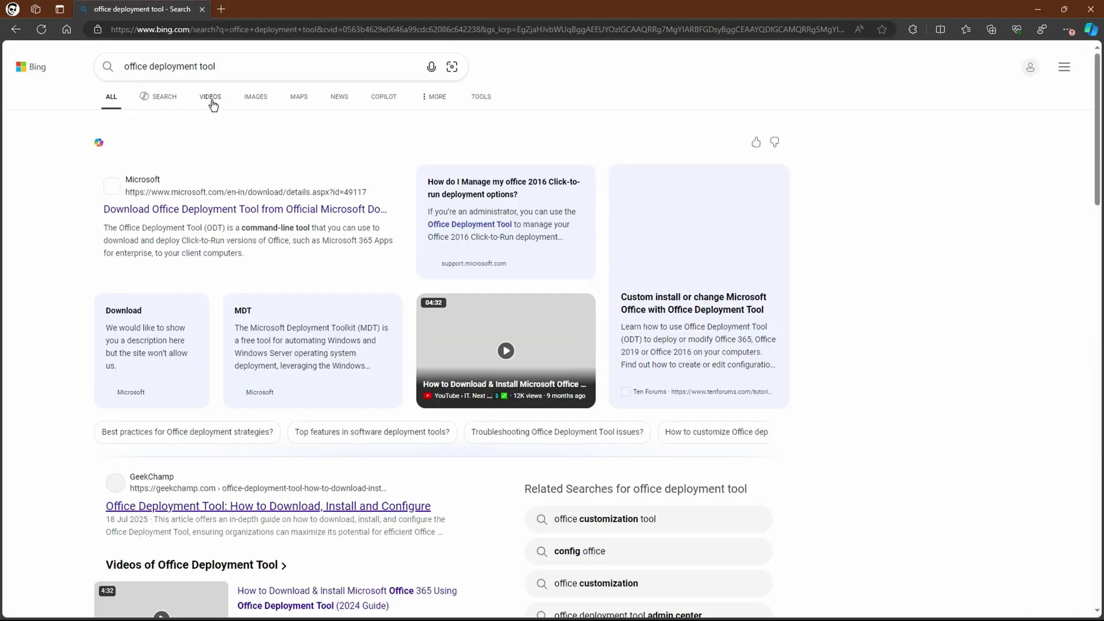
# Step: Download the Office Deployment Tool from the official Microsoft Download Center page and display the browser's downloads
pyautogui.click(192, 214)
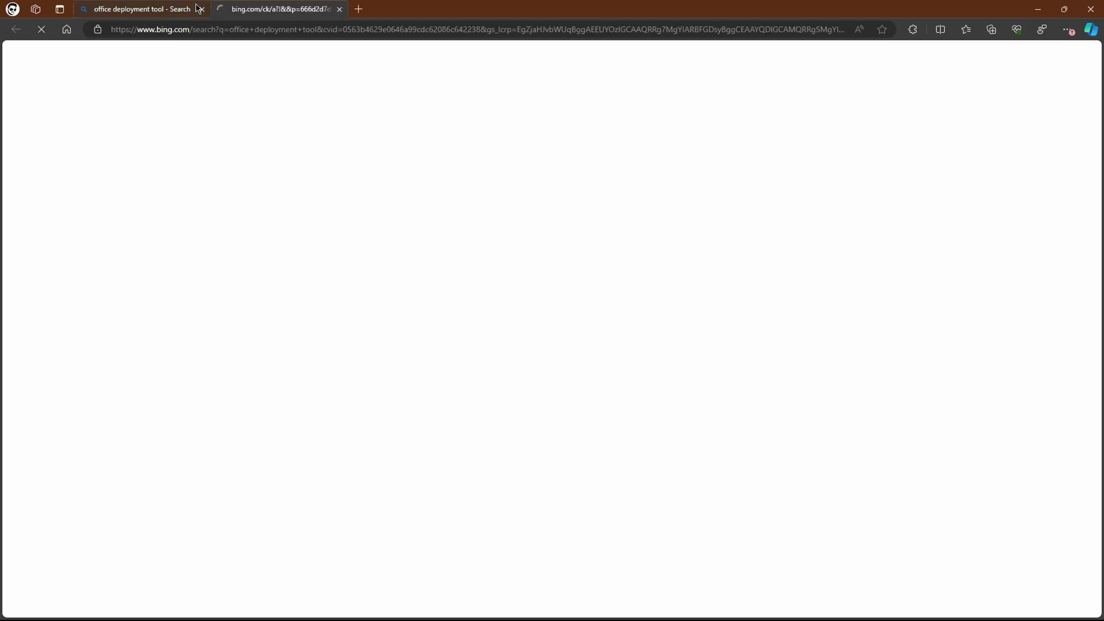
pyautogui.click(200, 9)
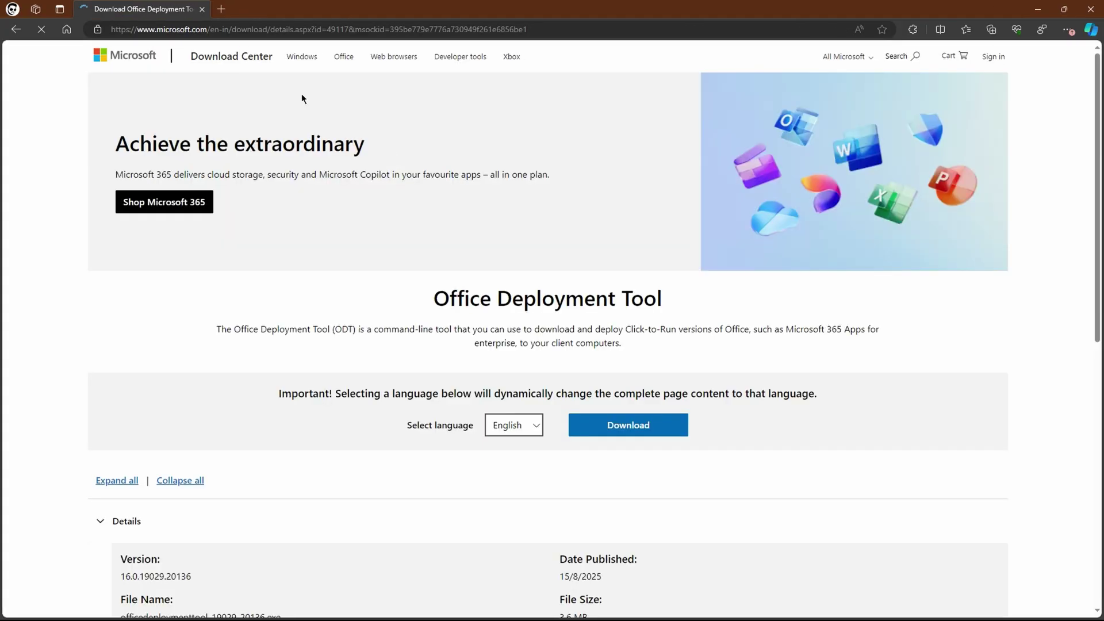
pyautogui.click(624, 426)
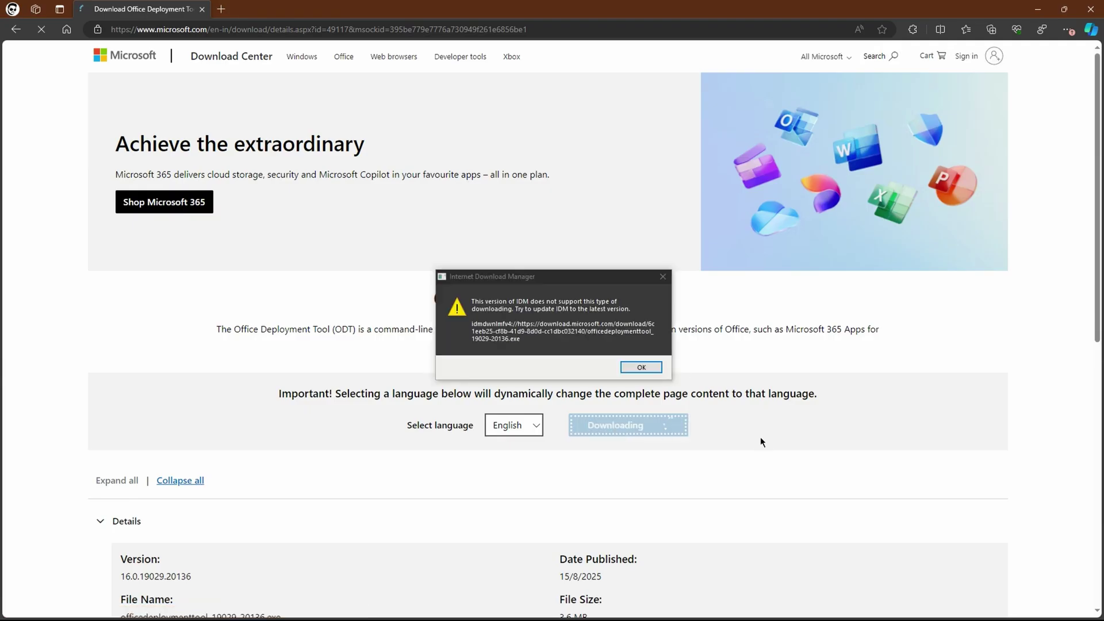
pyautogui.click(636, 366)
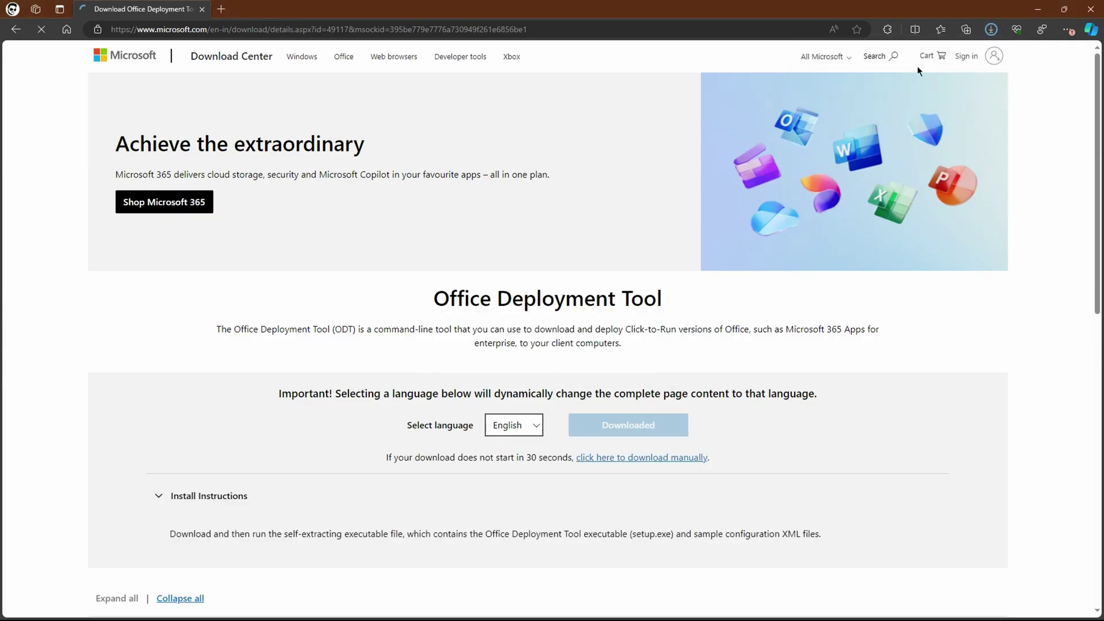
pyautogui.click(990, 30)
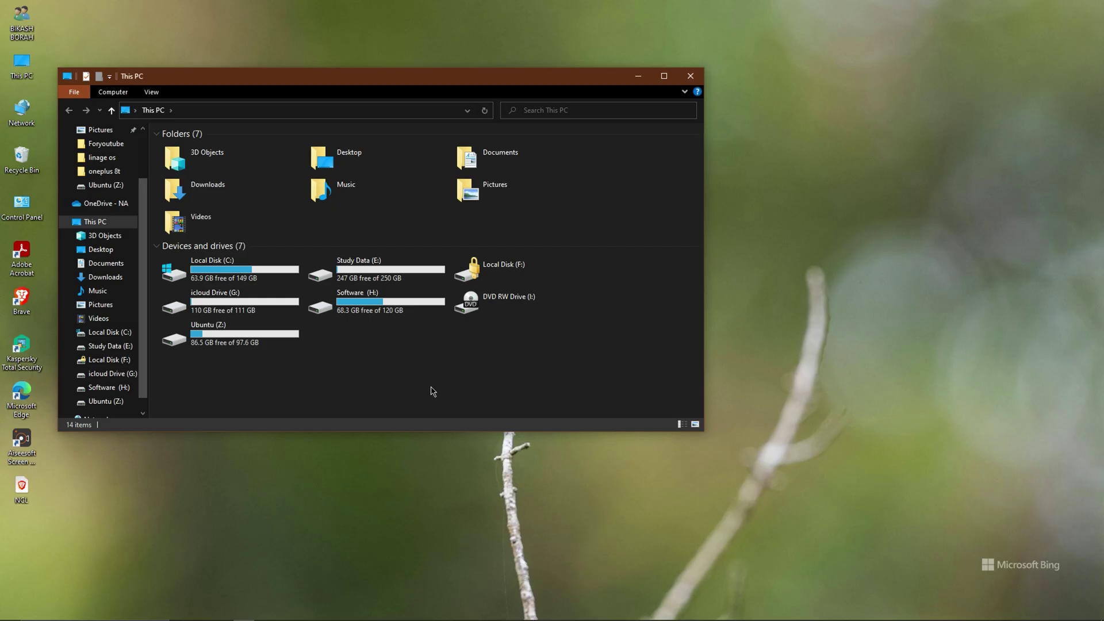
# Step: Locate the downloaded Office Deployment Tool file in the Downloads folder in File Explorer
pyautogui.click(64, 222)
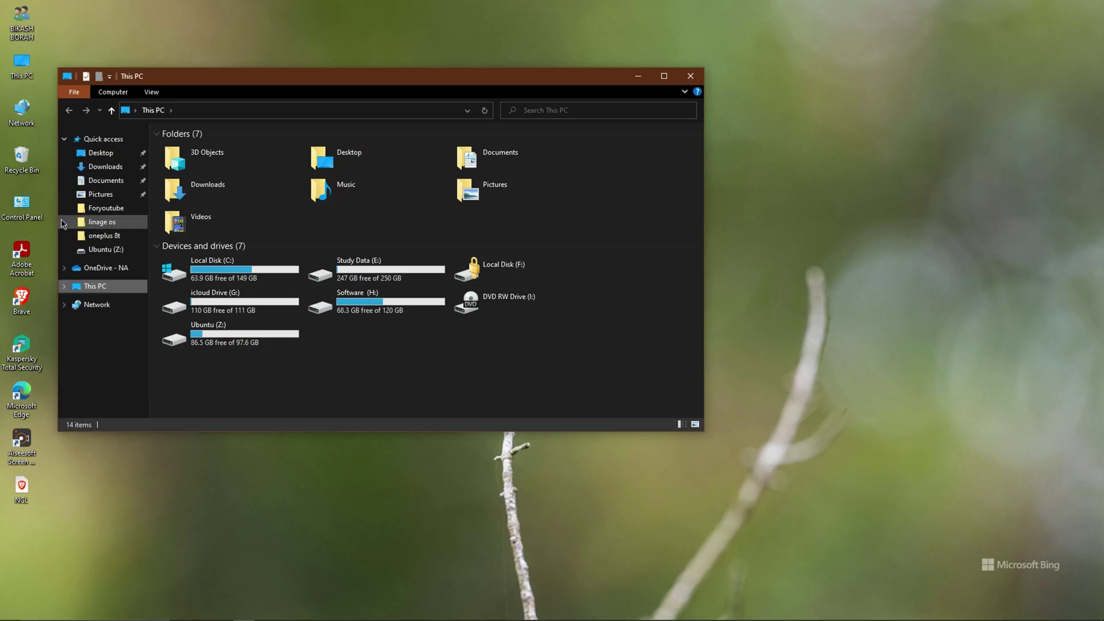
pyautogui.click(105, 166)
pyautogui.click(184, 183)
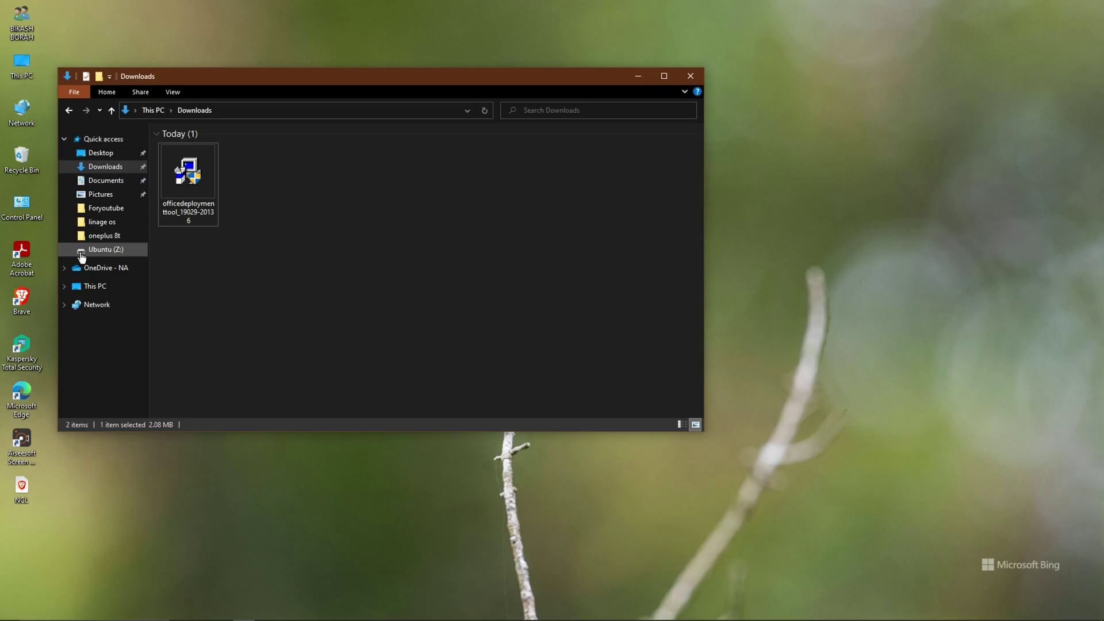
# Step: Open the user's profile folder inside Users on Local Disk (C:)
pyautogui.click(65, 286)
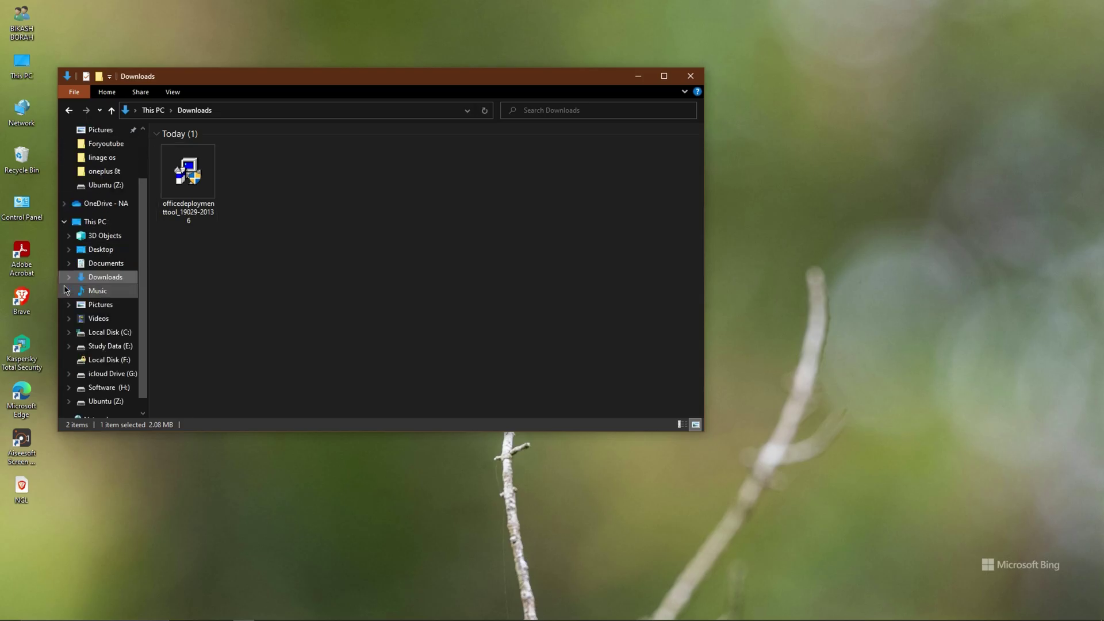
pyautogui.click(109, 332)
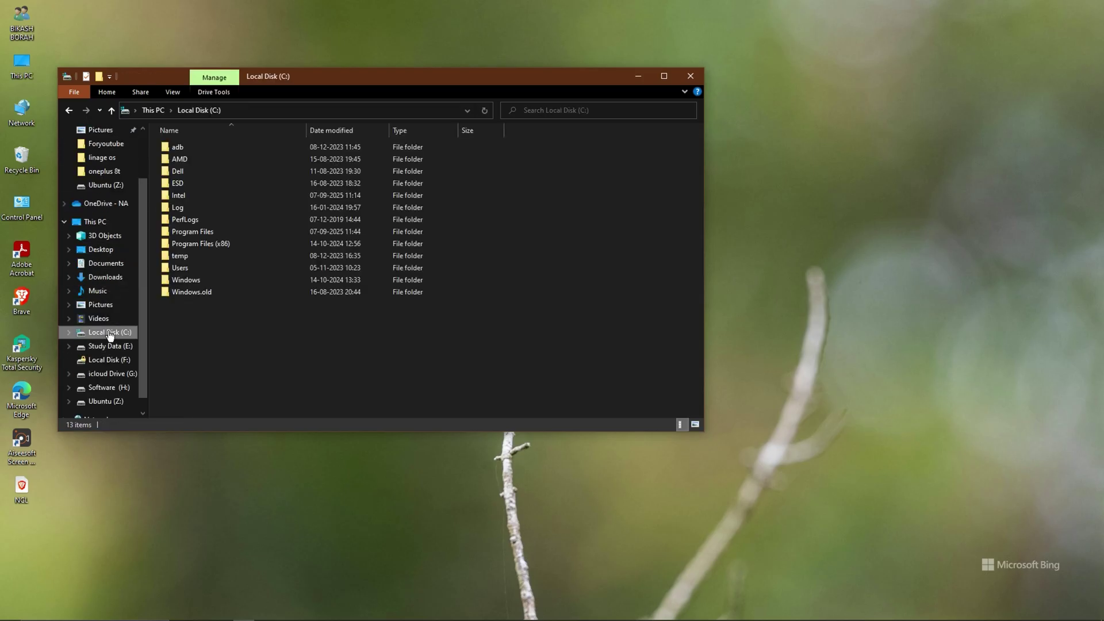
pyautogui.doubleClick(198, 268)
pyautogui.click(201, 146)
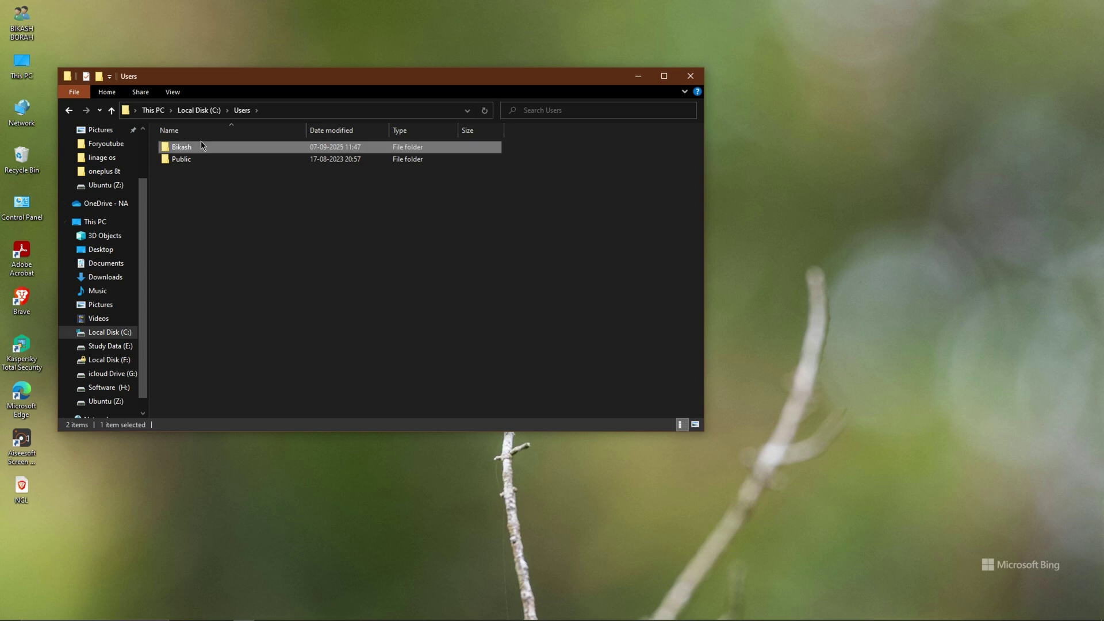
pyautogui.doubleClick(201, 146)
# Step: Create a new folder named "office 2024" in the user's profile folder
pyautogui.rightClick(518, 307)
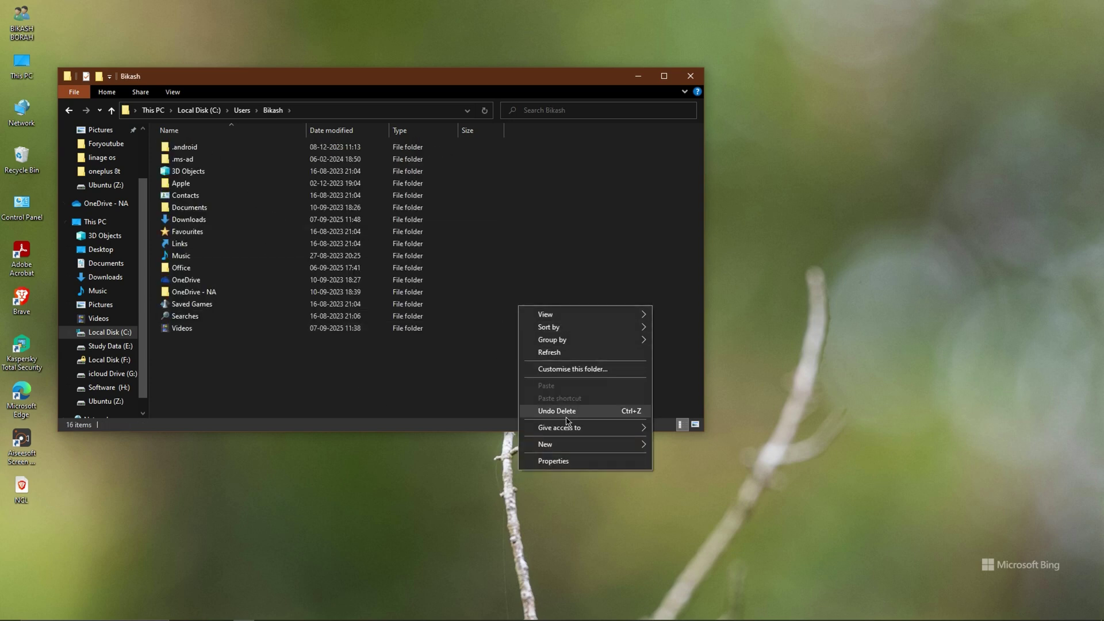
pyautogui.moveTo(560, 448)
pyautogui.click(666, 448)
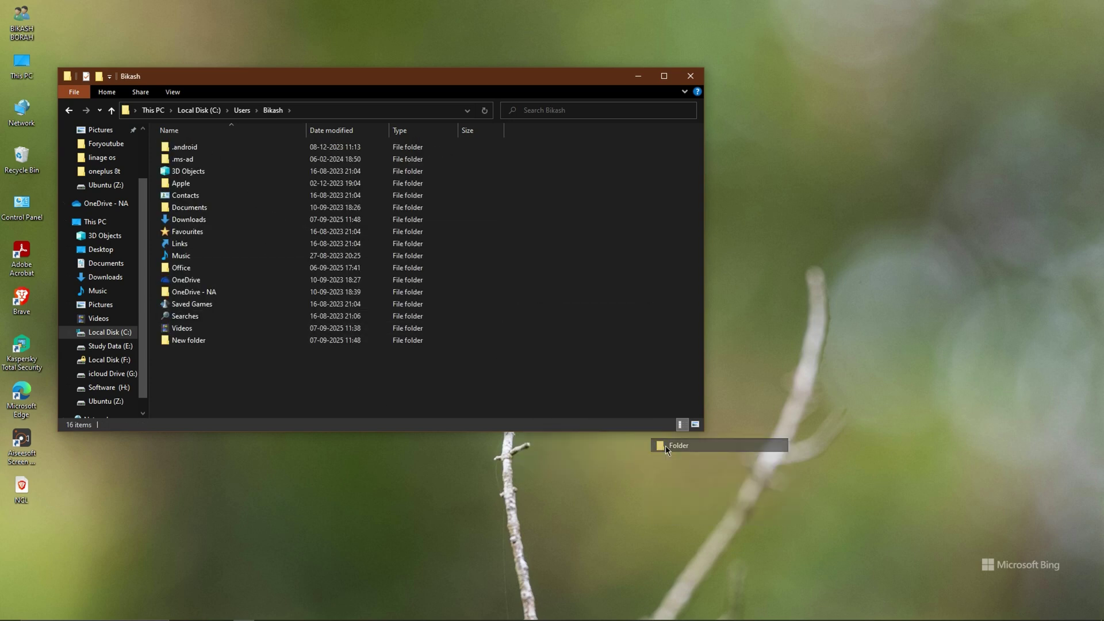
pyautogui.write('office')
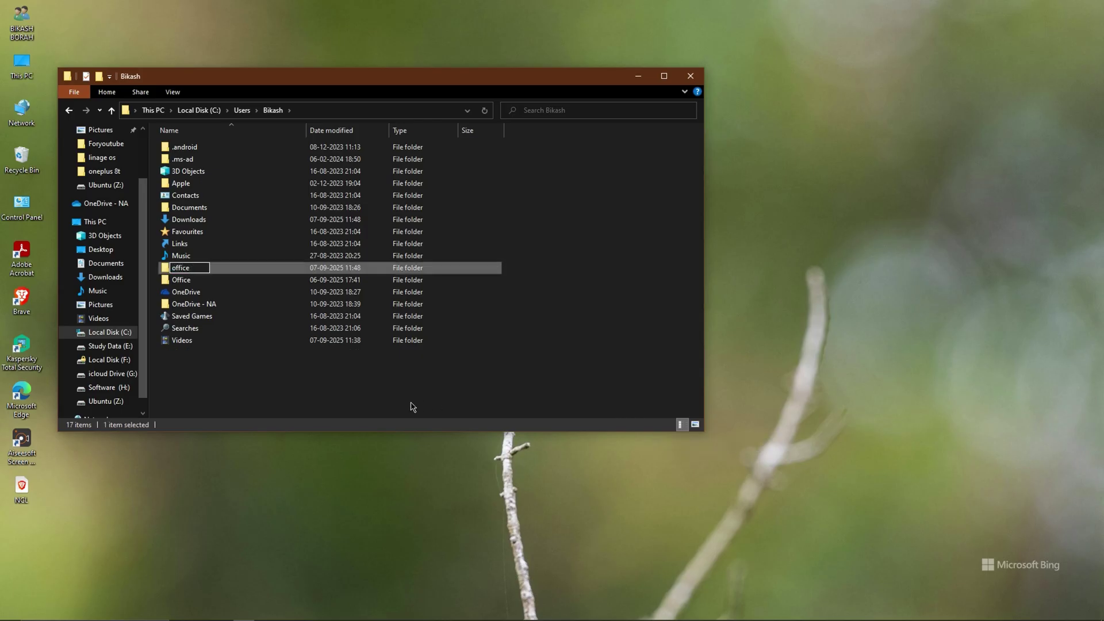
pyautogui.write(' 2024')
pyautogui.press('Return')
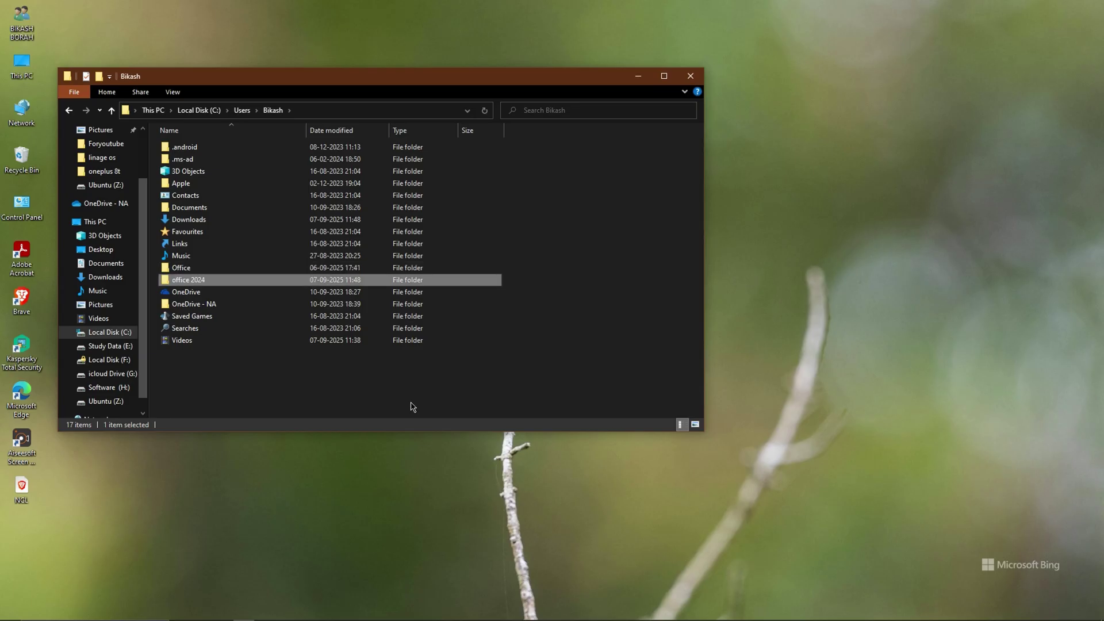
pyautogui.click(313, 391)
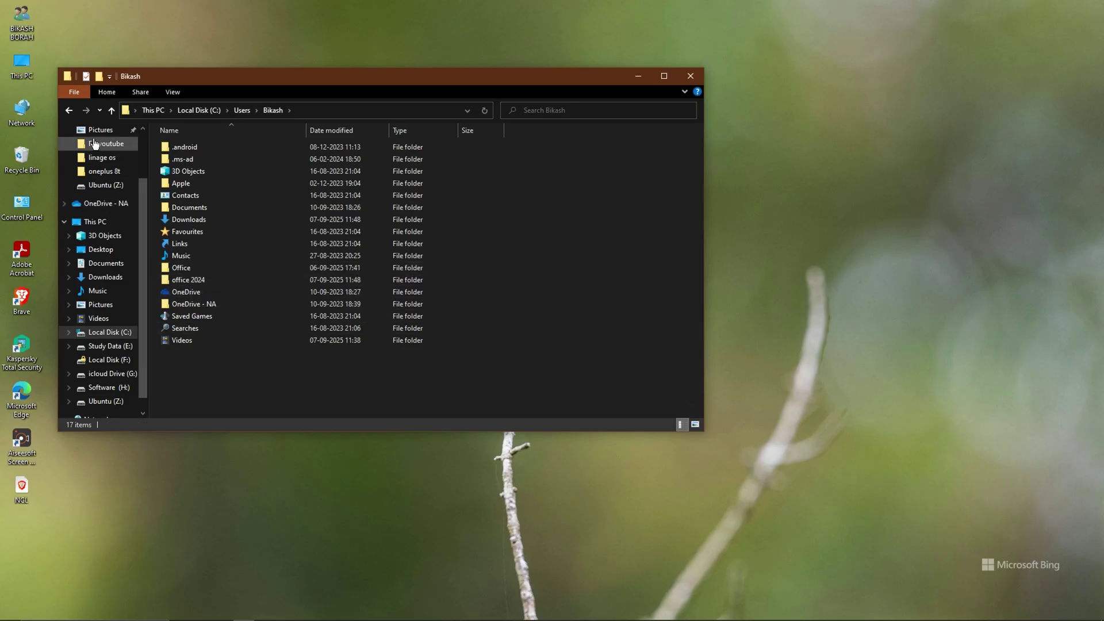
pyautogui.click(64, 221)
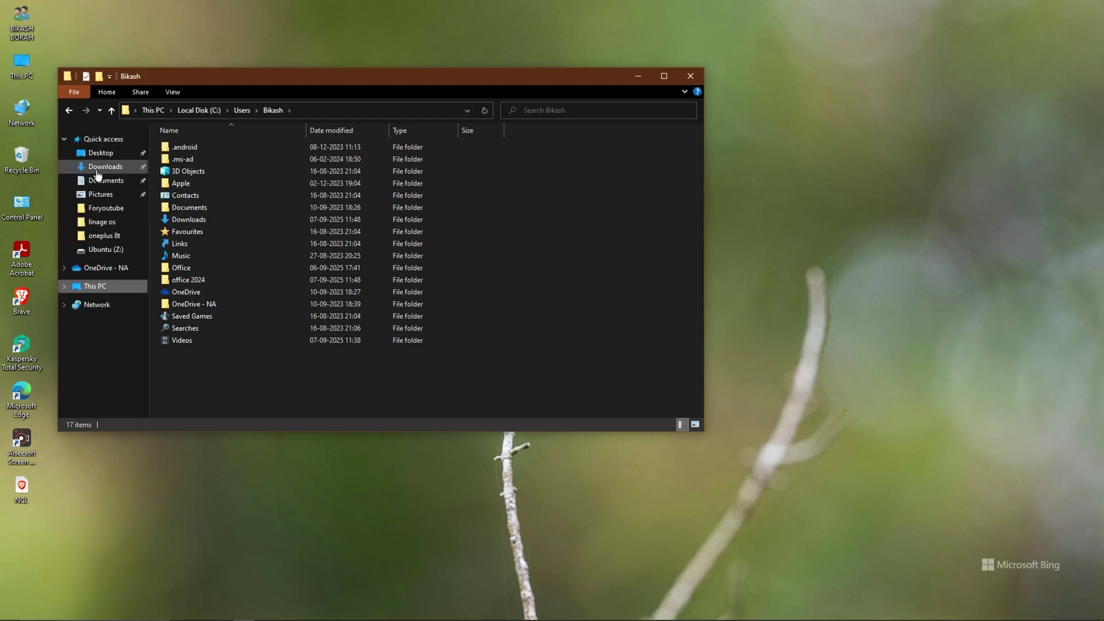
pyautogui.click(104, 167)
pyautogui.doubleClick(199, 168)
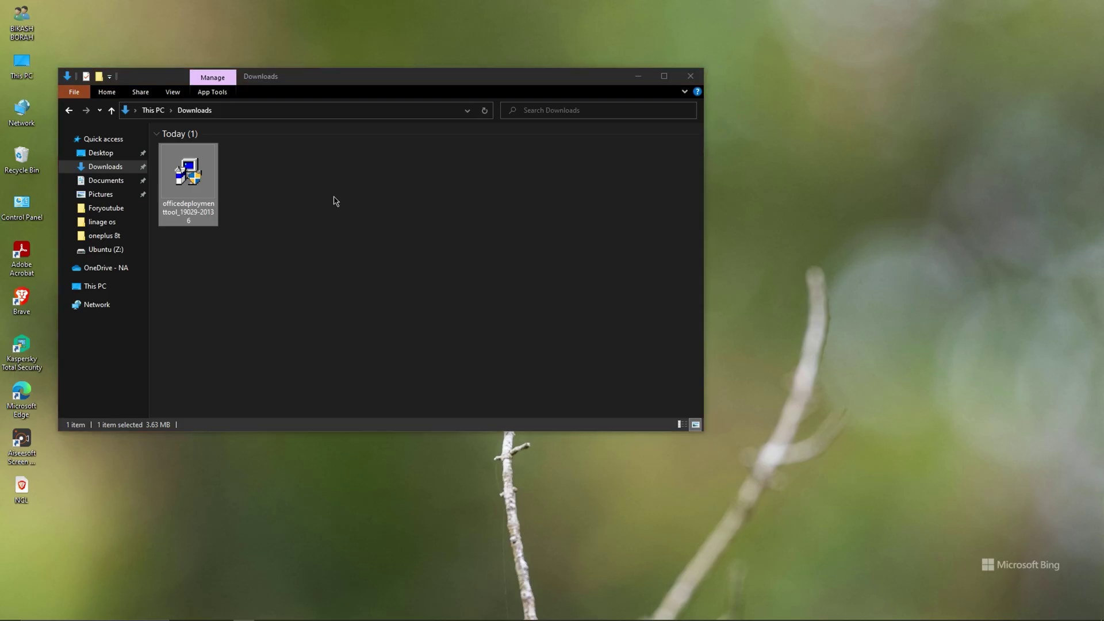
pyautogui.click(179, 189)
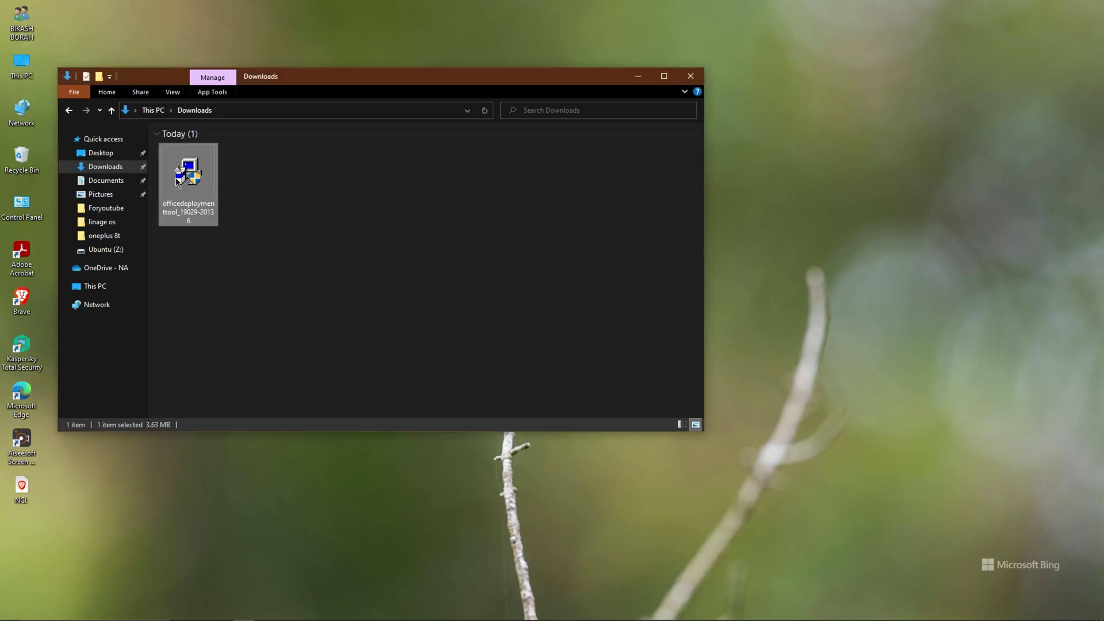
pyautogui.rightClick(177, 181)
pyautogui.click(230, 202)
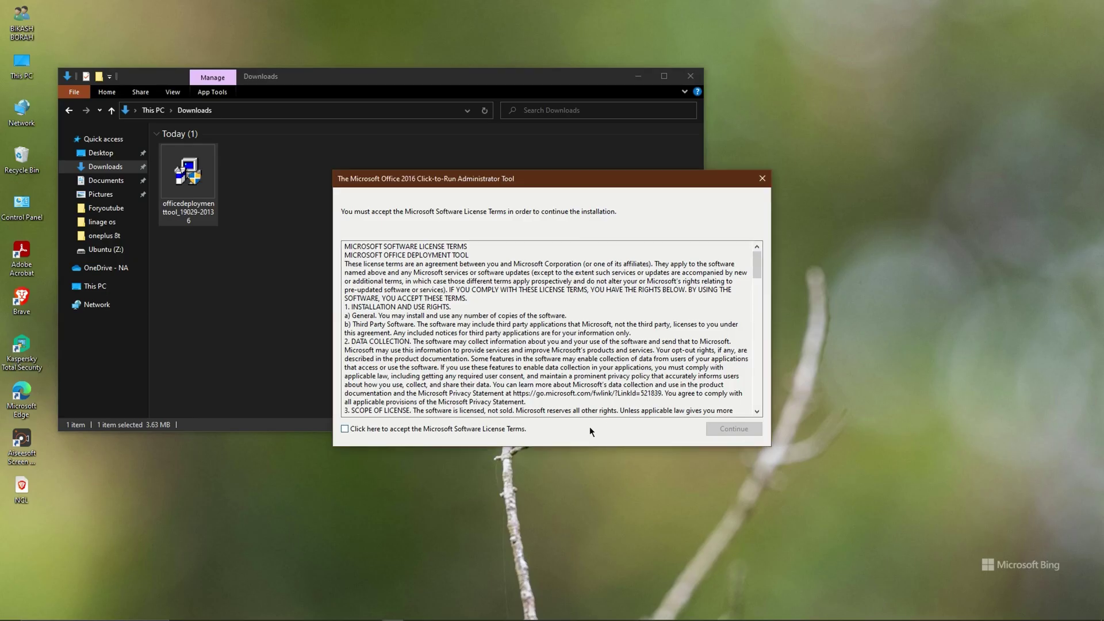
pyautogui.click(345, 428)
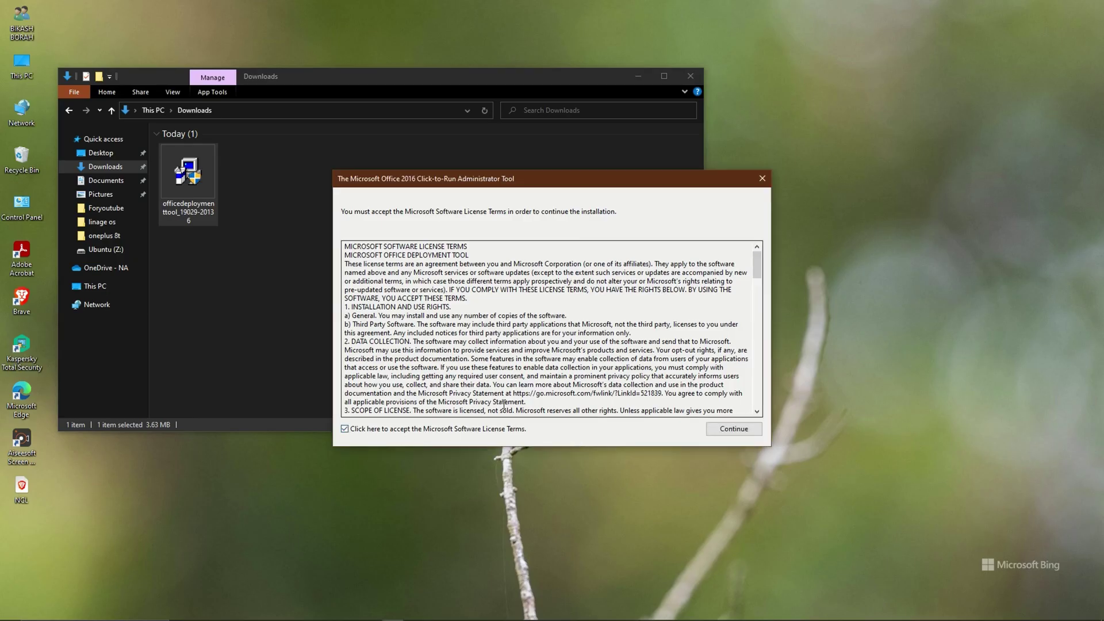
pyautogui.click(730, 430)
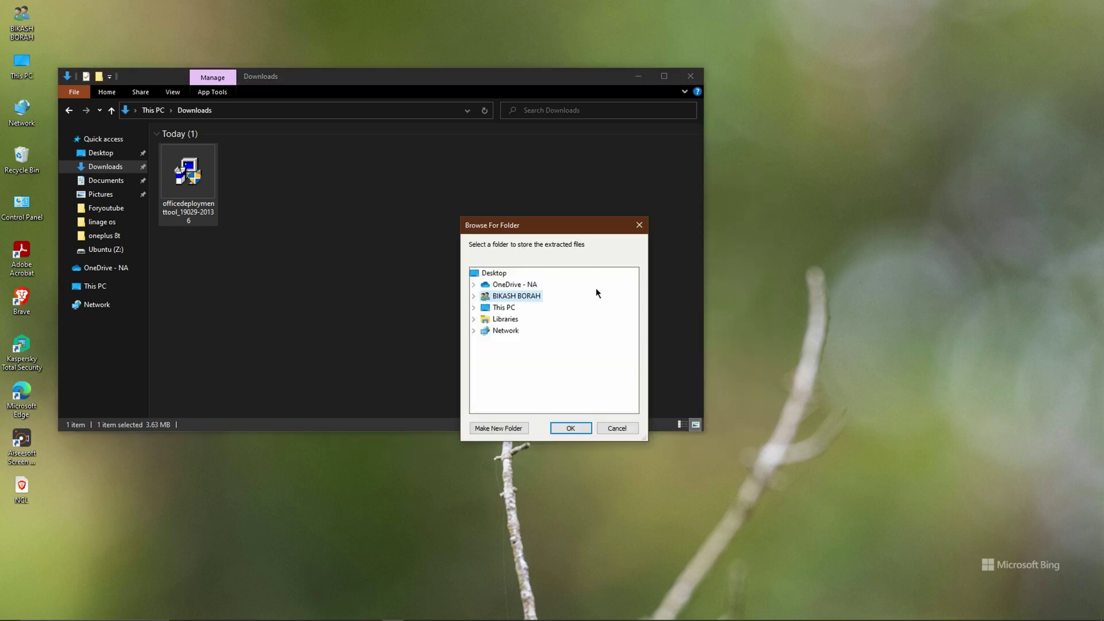
pyautogui.click(476, 295)
pyautogui.scroll(1, 544, 322)
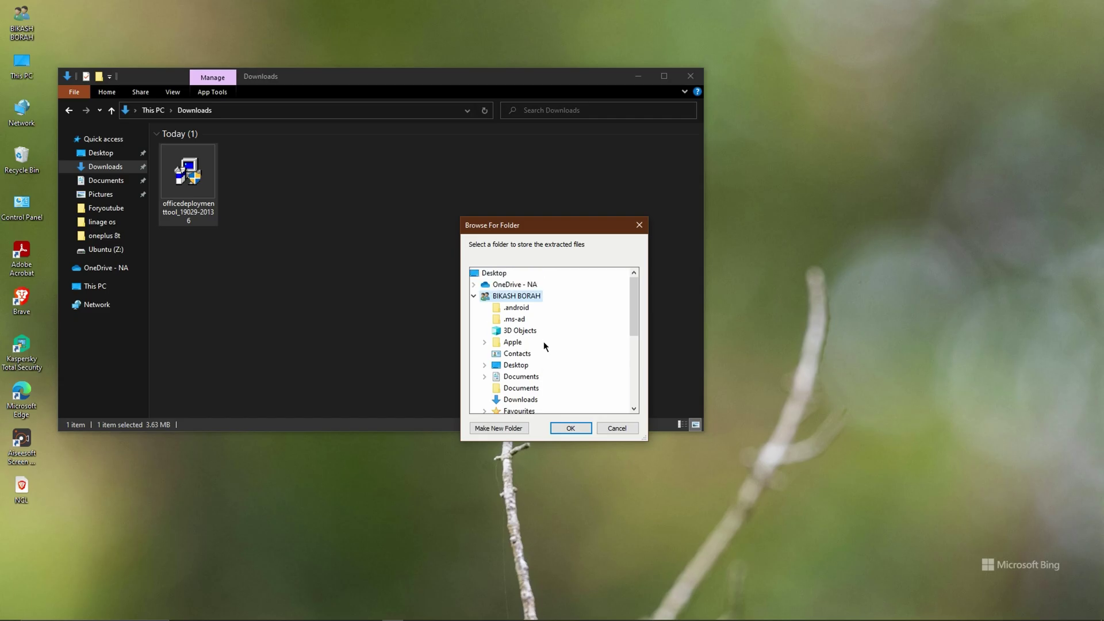
pyautogui.scroll(-2, 546, 344)
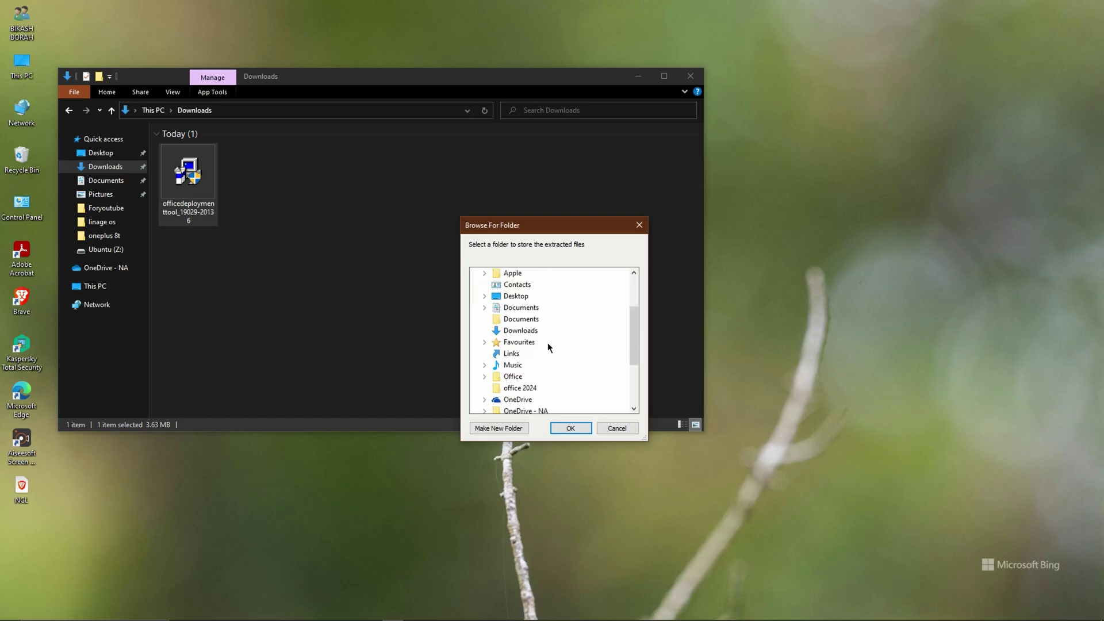
pyautogui.scroll(-2, 548, 343)
pyautogui.scroll(-1, 547, 343)
# Step: In the extraction folder chooser, expand This PC, Local Disk (C:), Users and the user's profile folder
pyautogui.click(499, 376)
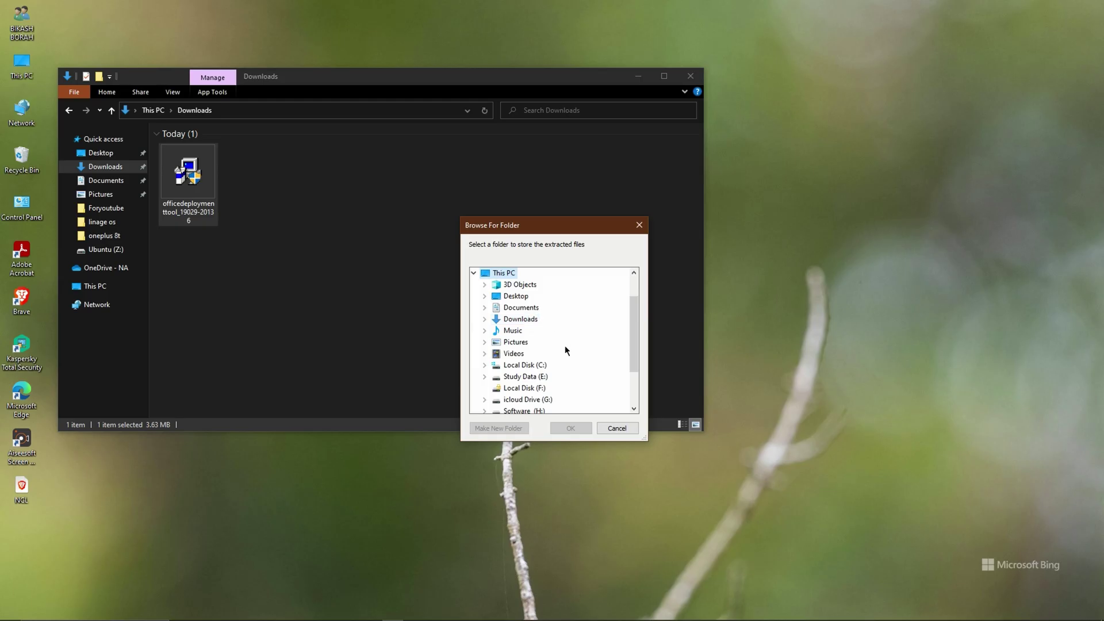
pyautogui.click(534, 366)
pyautogui.scroll(3, 558, 324)
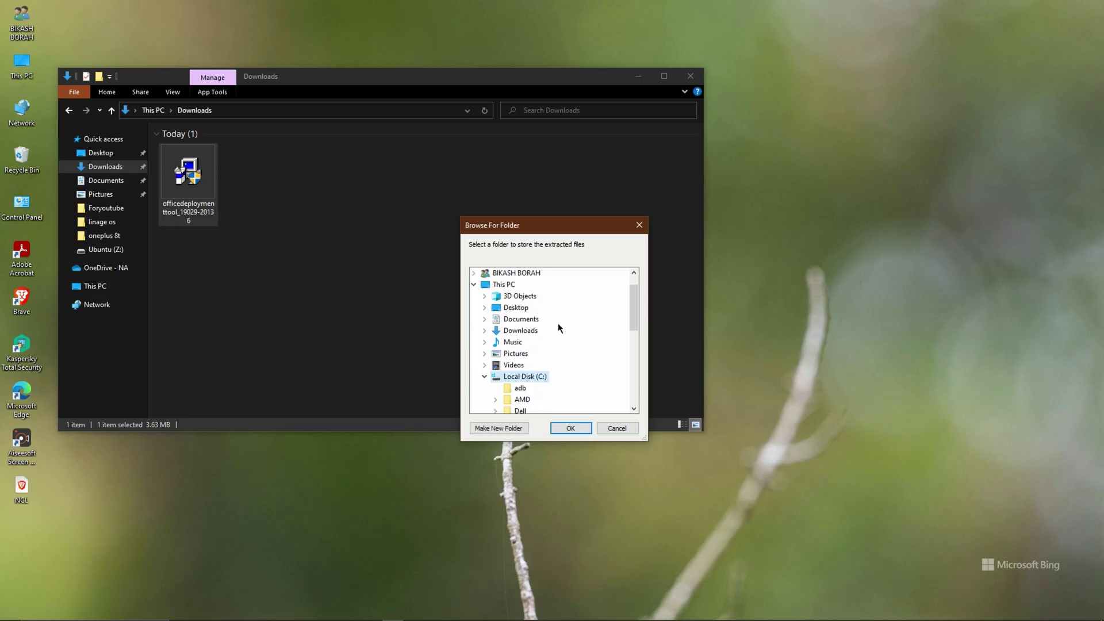
pyautogui.scroll(-4, 561, 337)
pyautogui.click(553, 364)
pyautogui.click(535, 376)
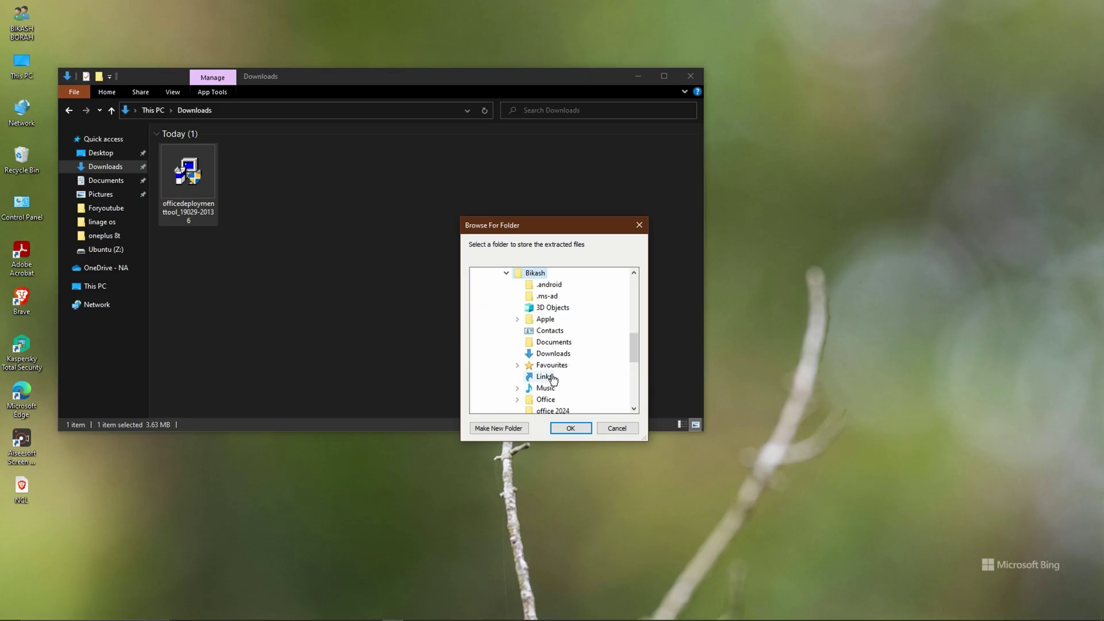
# Step: Choose the "office 2024" folder as the extraction destination, extract the deployment tool files and dismiss the completion message
pyautogui.scroll(2, 568, 365)
pyautogui.scroll(-2, 567, 361)
pyautogui.moveTo(635, 344); pyautogui.dragTo(626, 353)
pyautogui.click(553, 365)
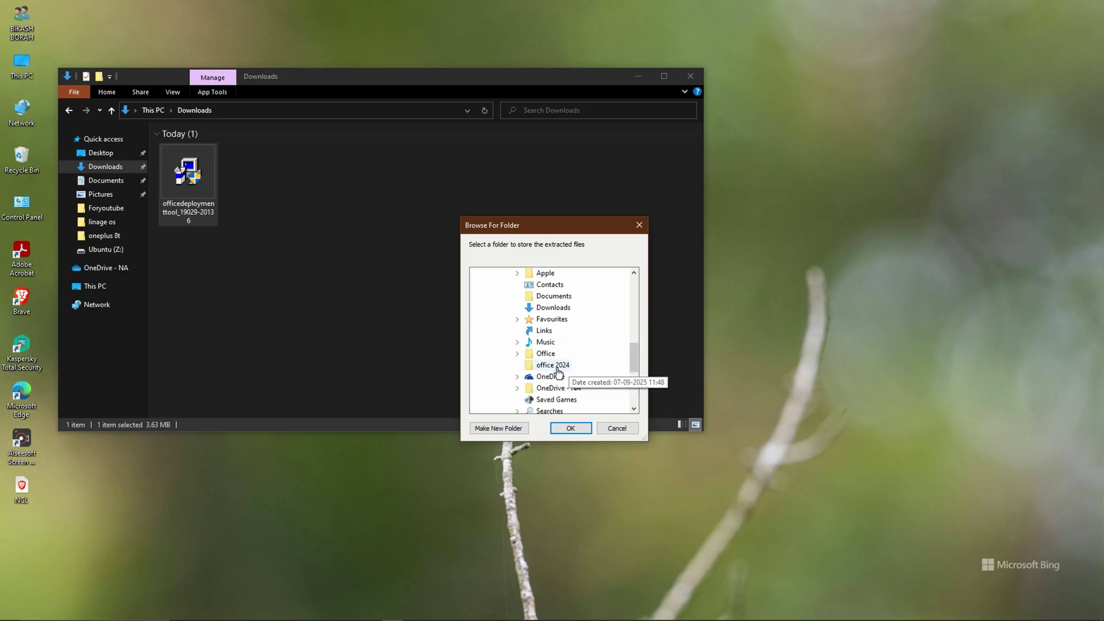
pyautogui.click(571, 428)
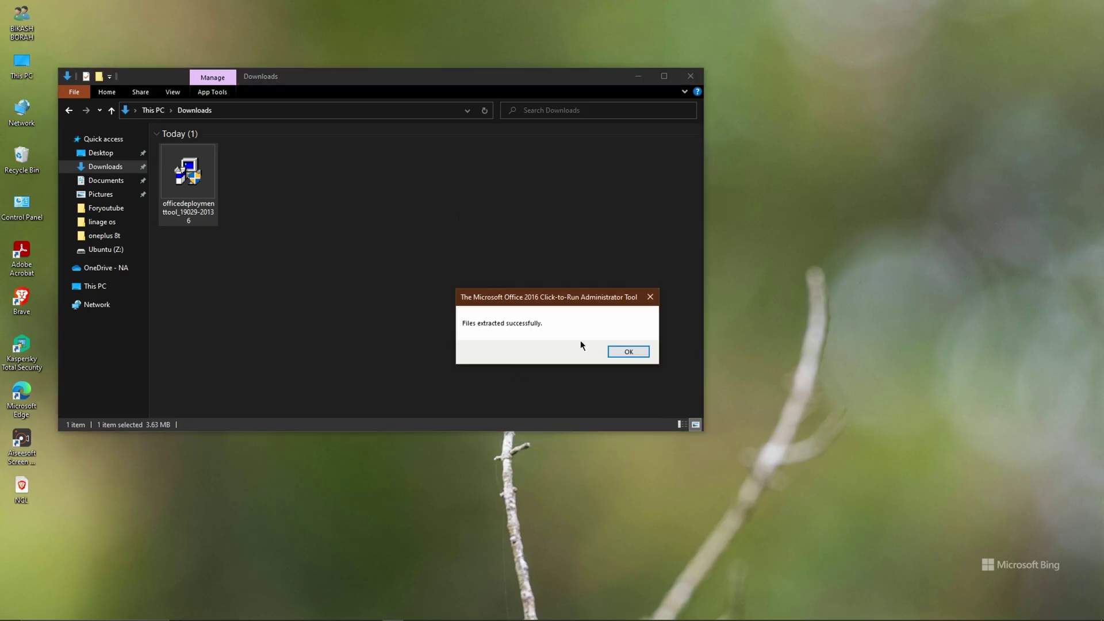
pyautogui.click(617, 350)
# Step: Open the "office 2024" folder in the user's profile folder under Users on Local Disk (C:)
pyautogui.click(88, 287)
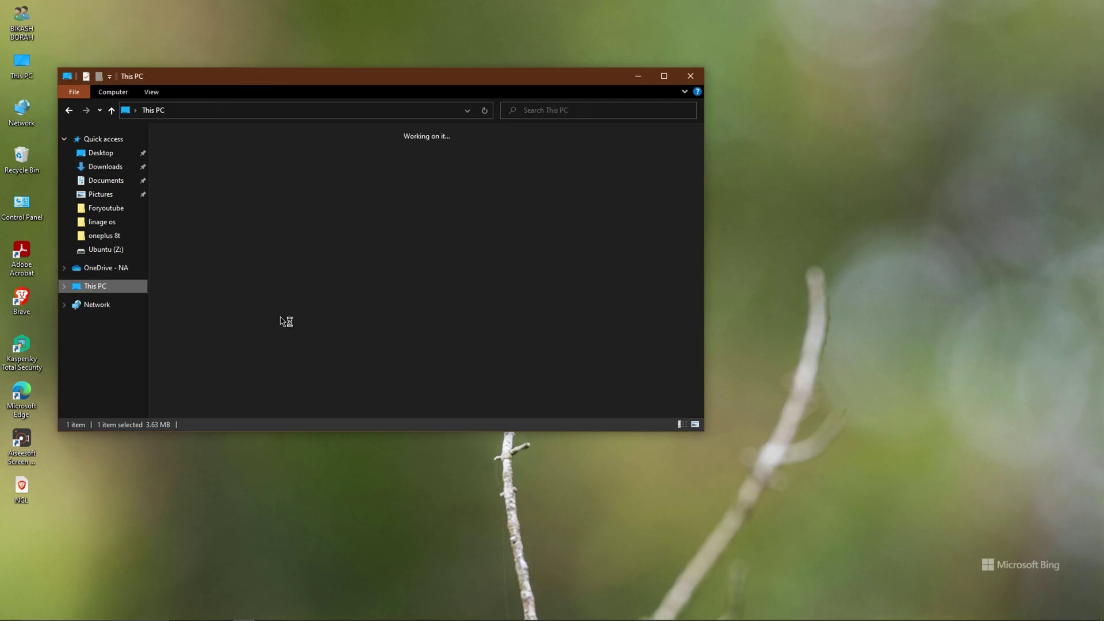
pyautogui.doubleClick(240, 268)
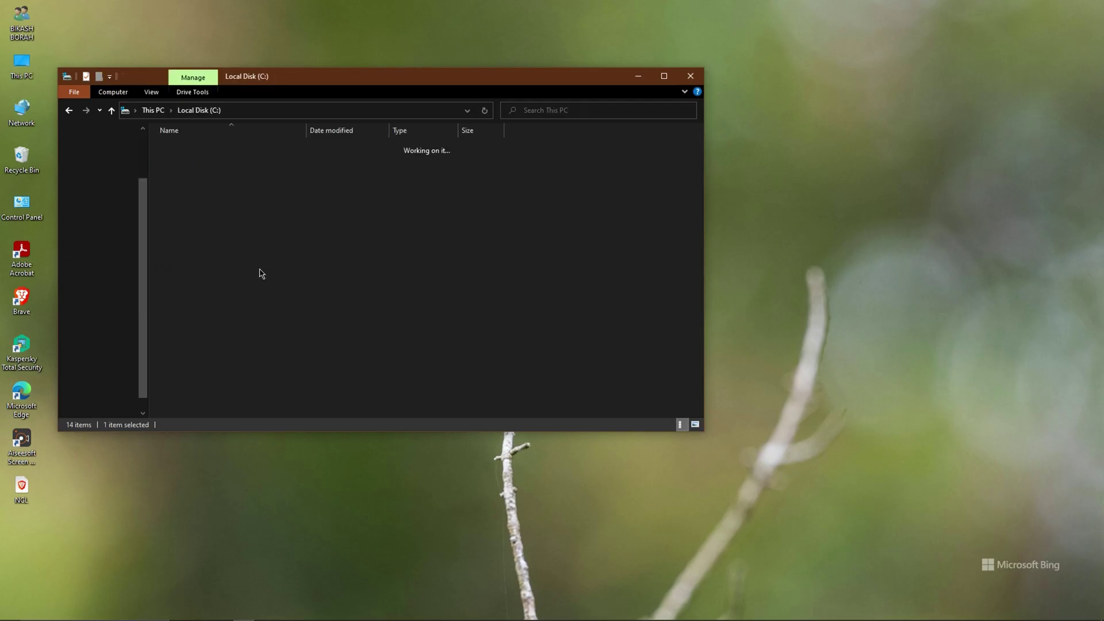
pyautogui.doubleClick(224, 271)
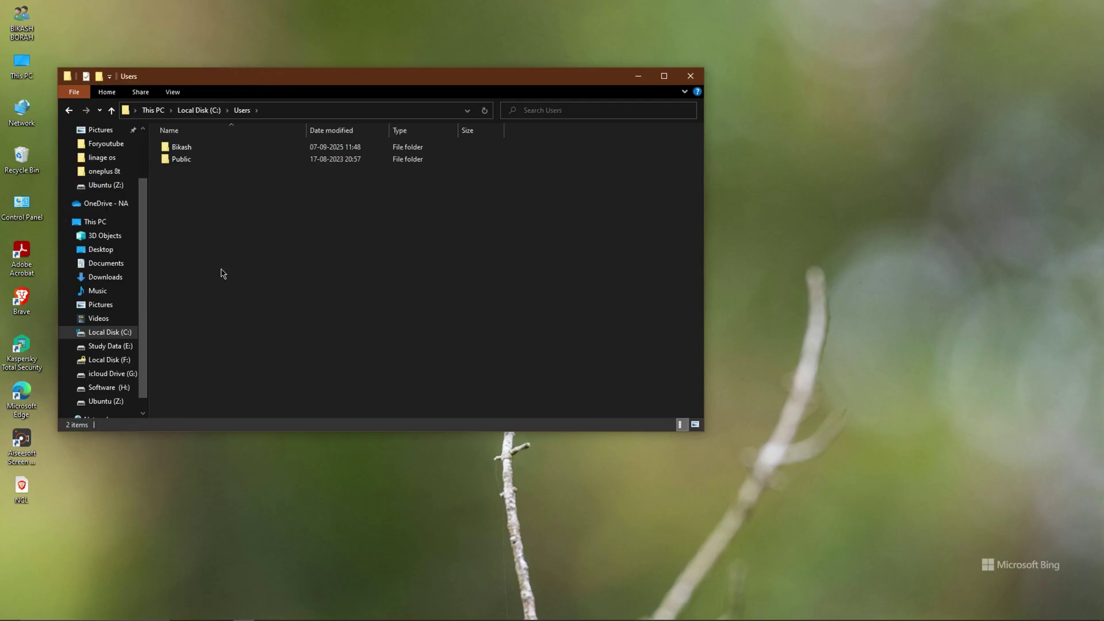
pyautogui.click(203, 150)
pyautogui.doubleClick(203, 151)
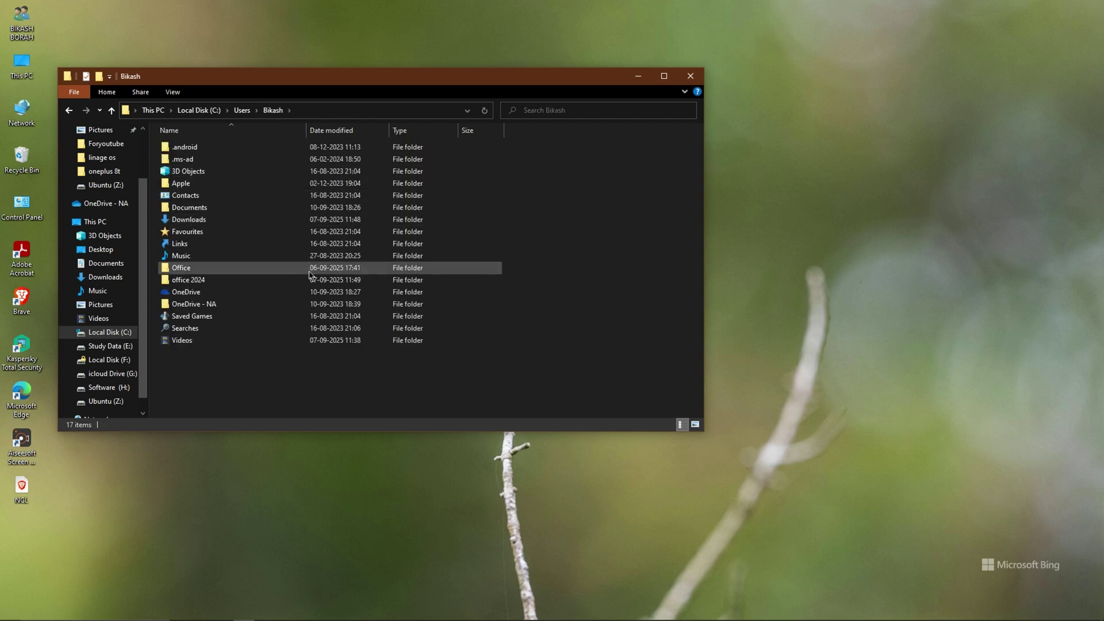
pyautogui.doubleClick(214, 281)
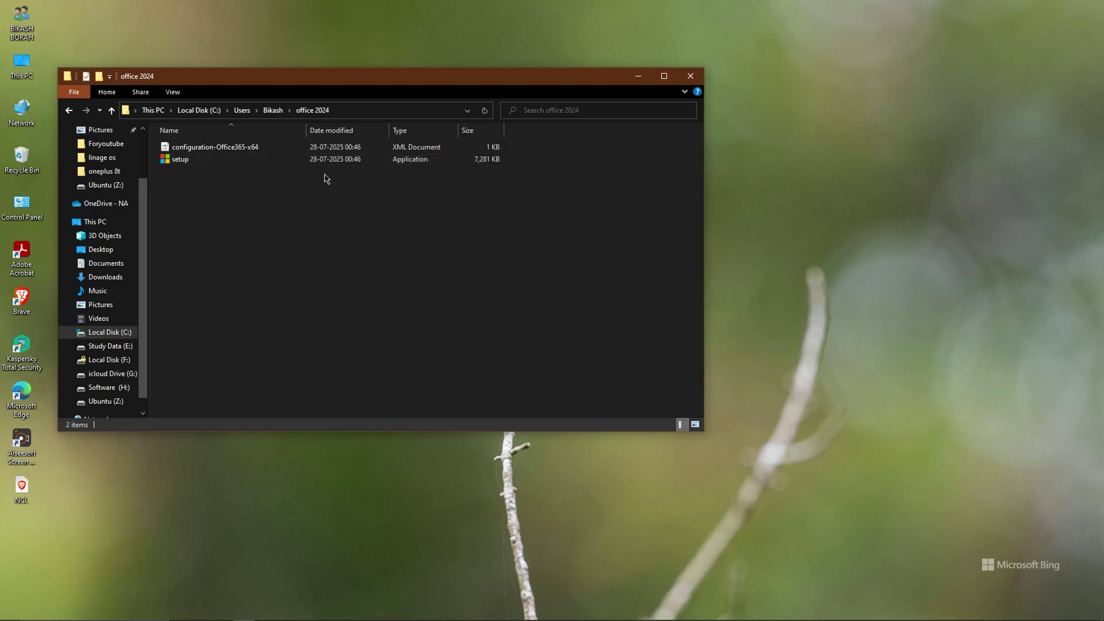
# Step: Delete the configuration-Office365-x64 file from the "office 2024" folder
pyautogui.click(257, 151)
pyautogui.rightClick(258, 150)
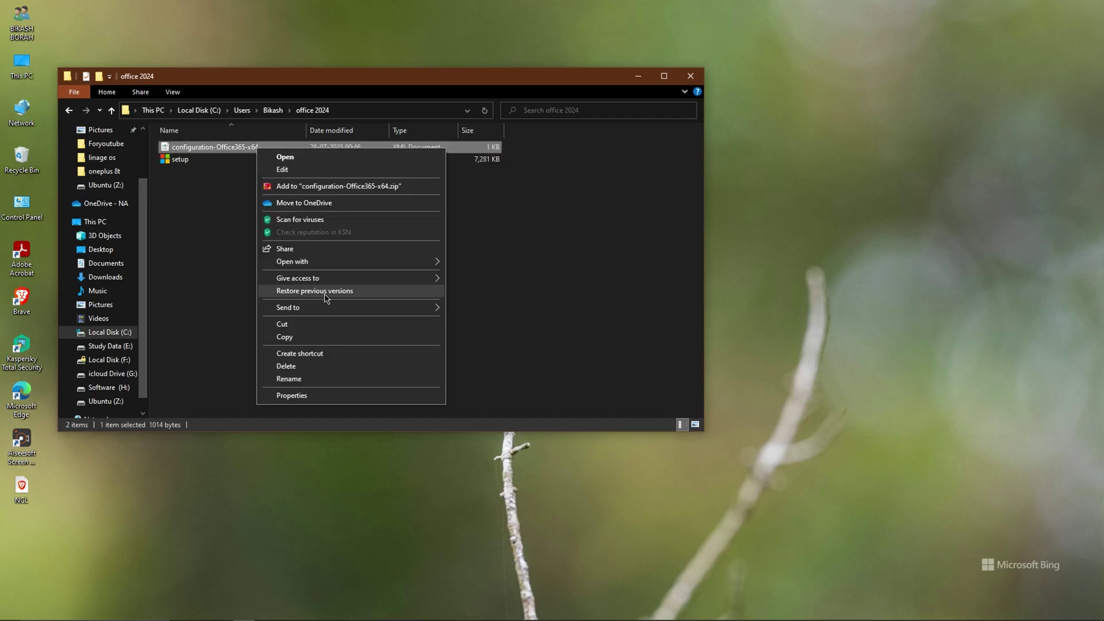
pyautogui.click(290, 366)
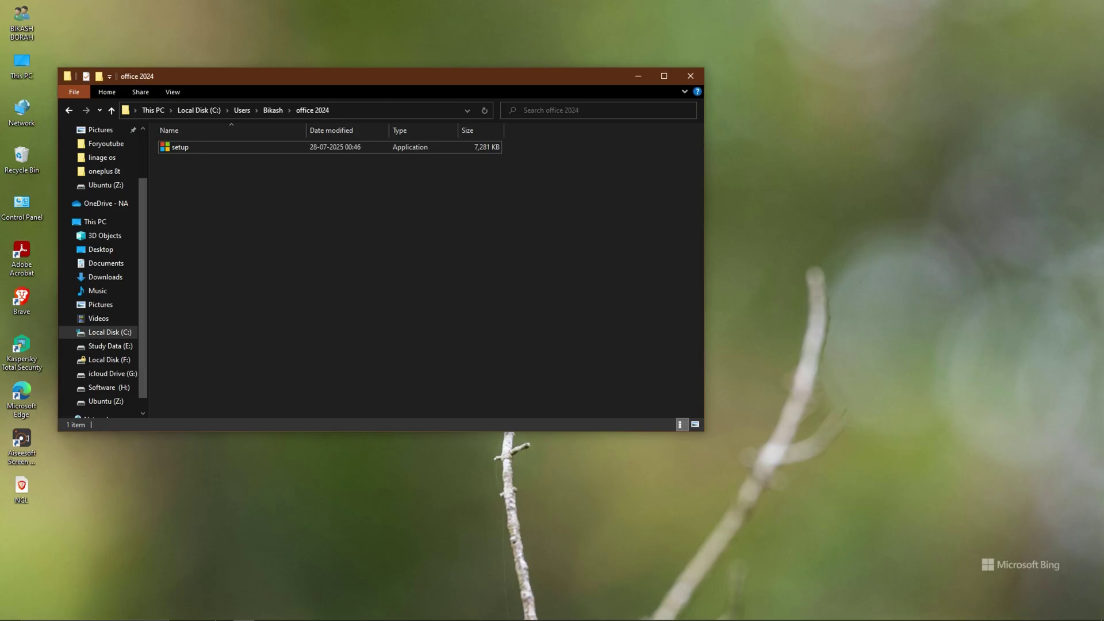
# Step: Switch to Microsoft Edge, search the web for "deploy office ltsc 2024" and open the Microsoft Learn article Deploy Office LTSC 2024
pyautogui.click(224, 613)
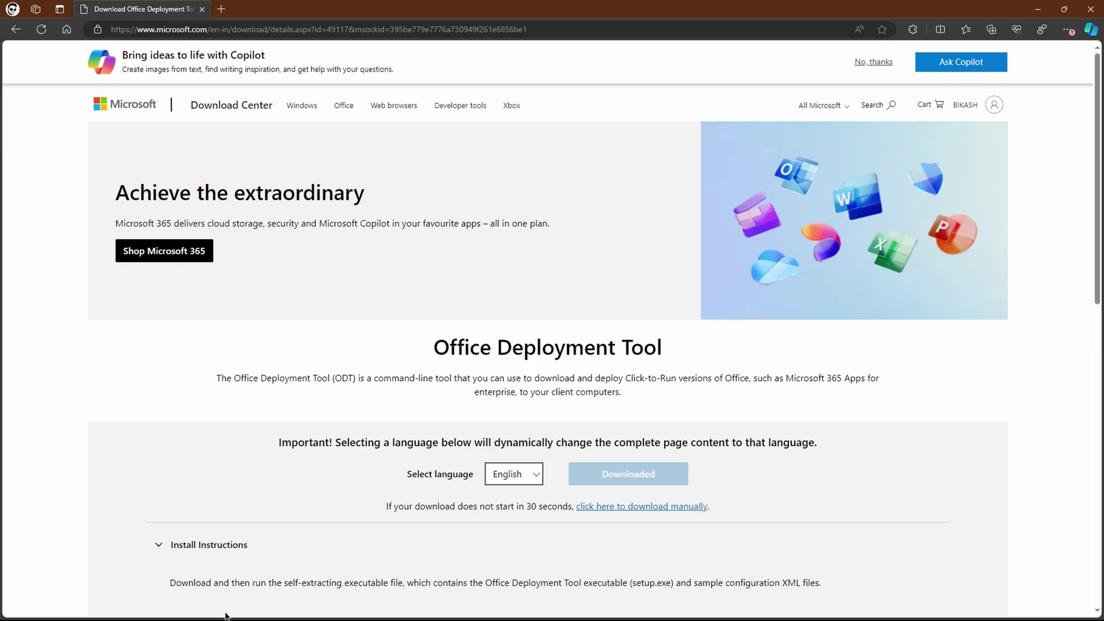
pyautogui.click(208, 32)
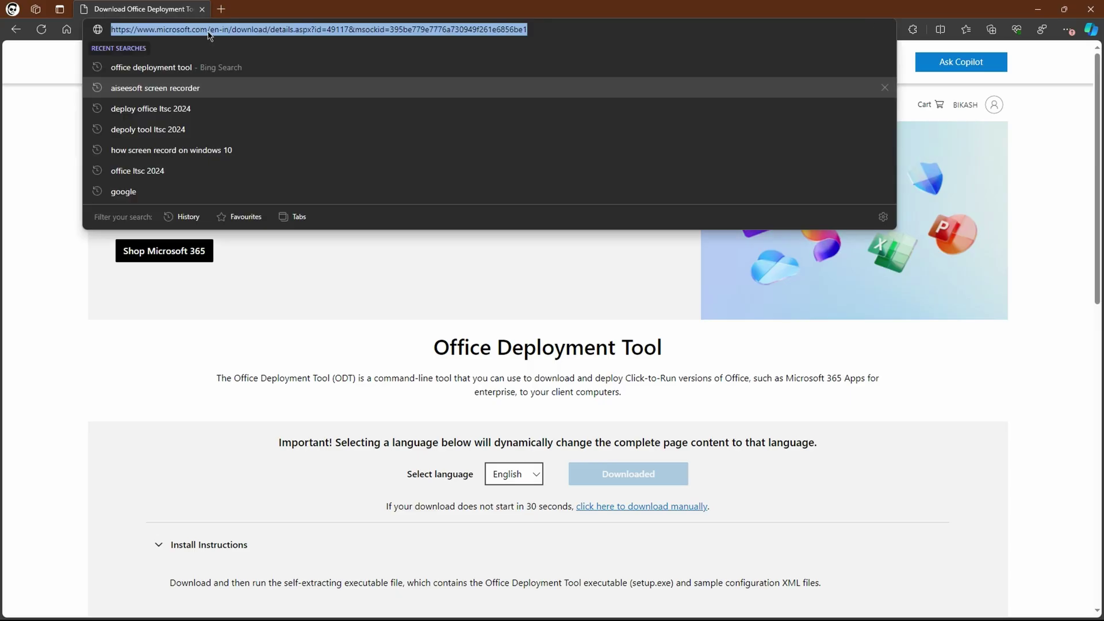
pyautogui.write('deplo')
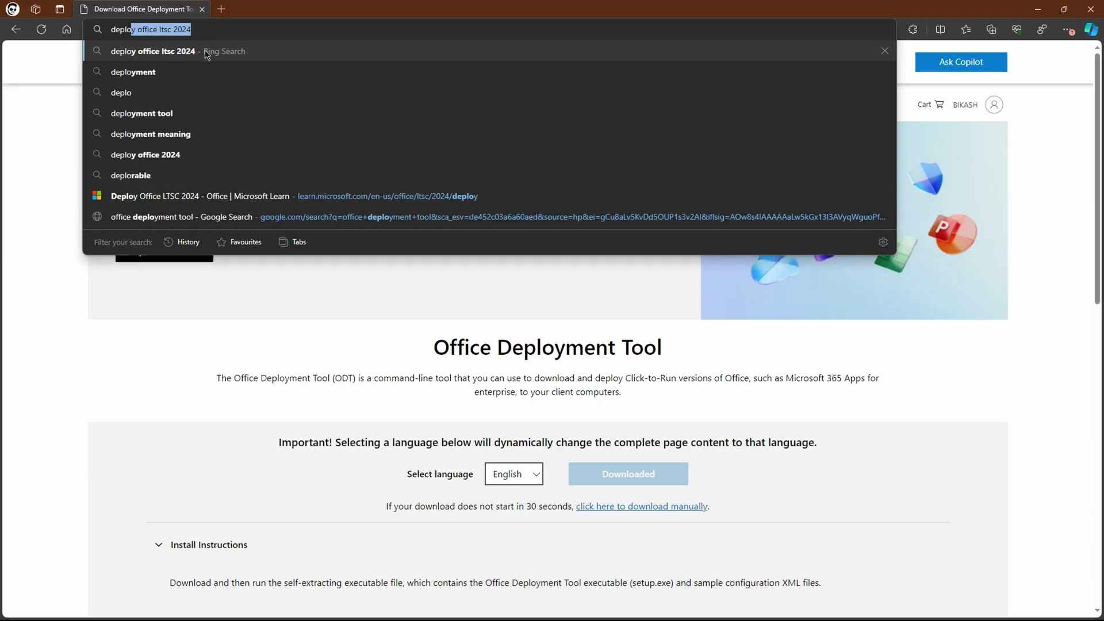
pyautogui.click(205, 55)
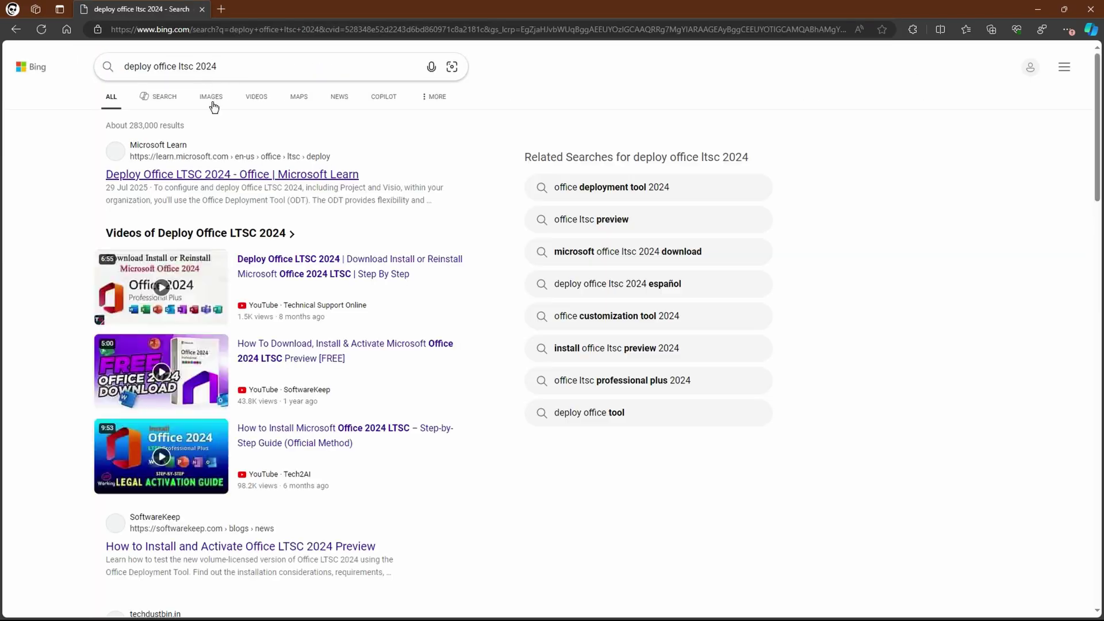
pyautogui.click(163, 180)
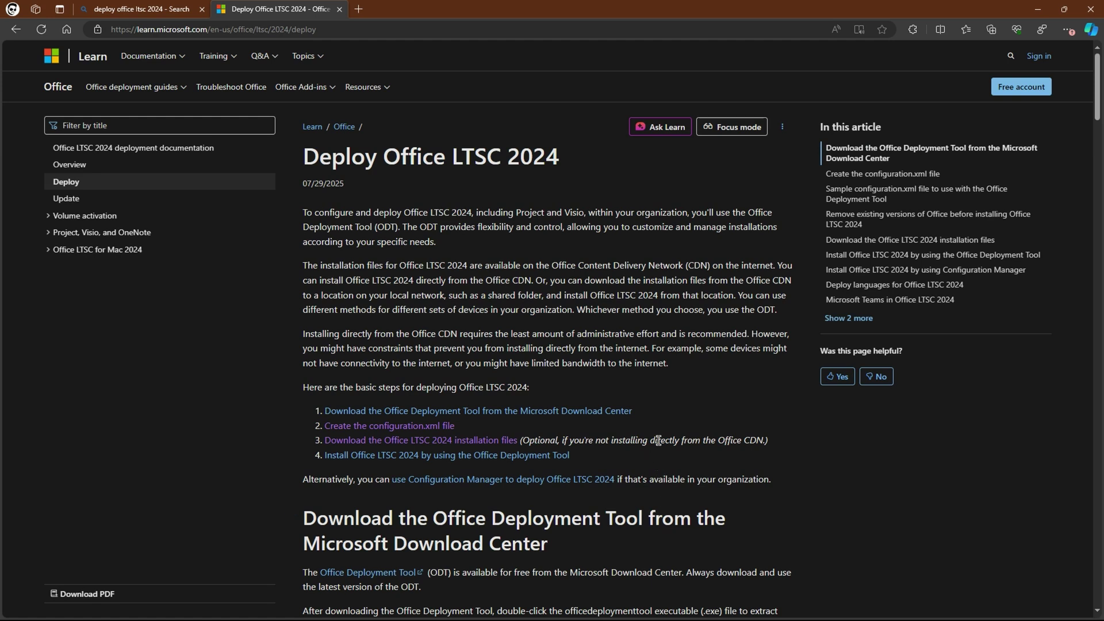
# Step: Open the Office Customization Tool (OCT) from the article's "Create the configuration.xml file" section
pyautogui.click(372, 431)
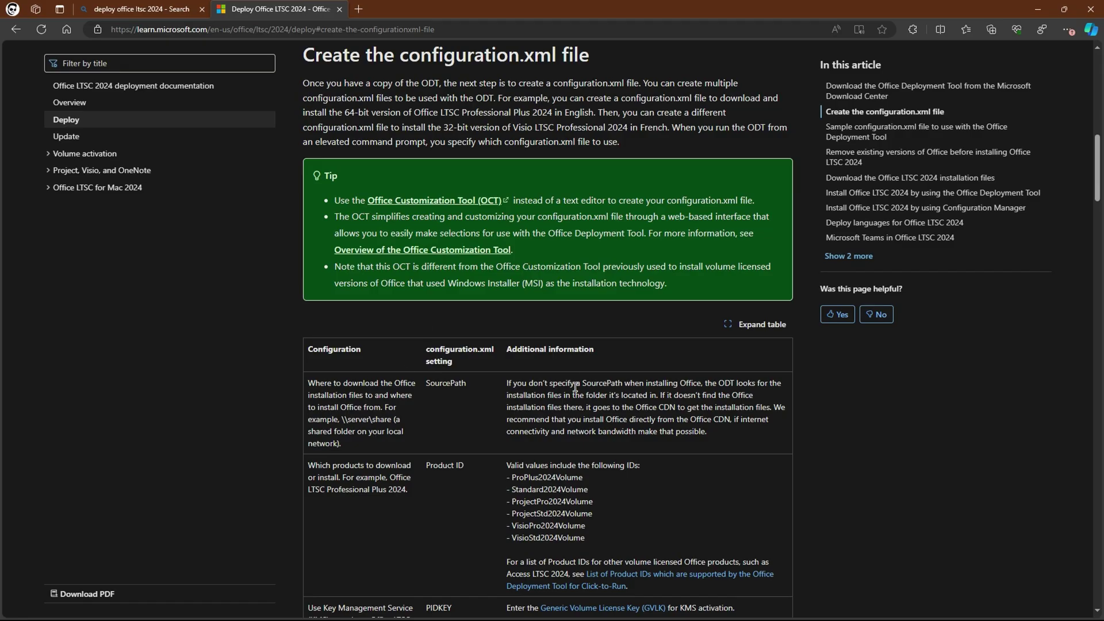
pyautogui.click(412, 203)
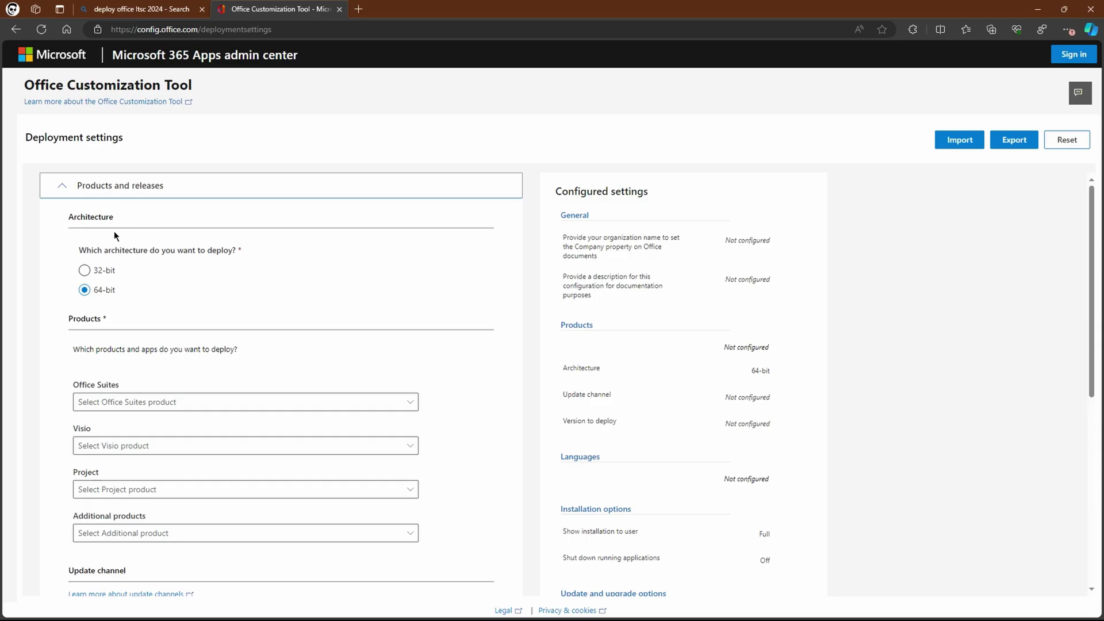
pyautogui.click(85, 270)
# Step: Check the system type in This PC's properties, then close Settings and minimize the File Explorer window
pyautogui.click(1039, 9)
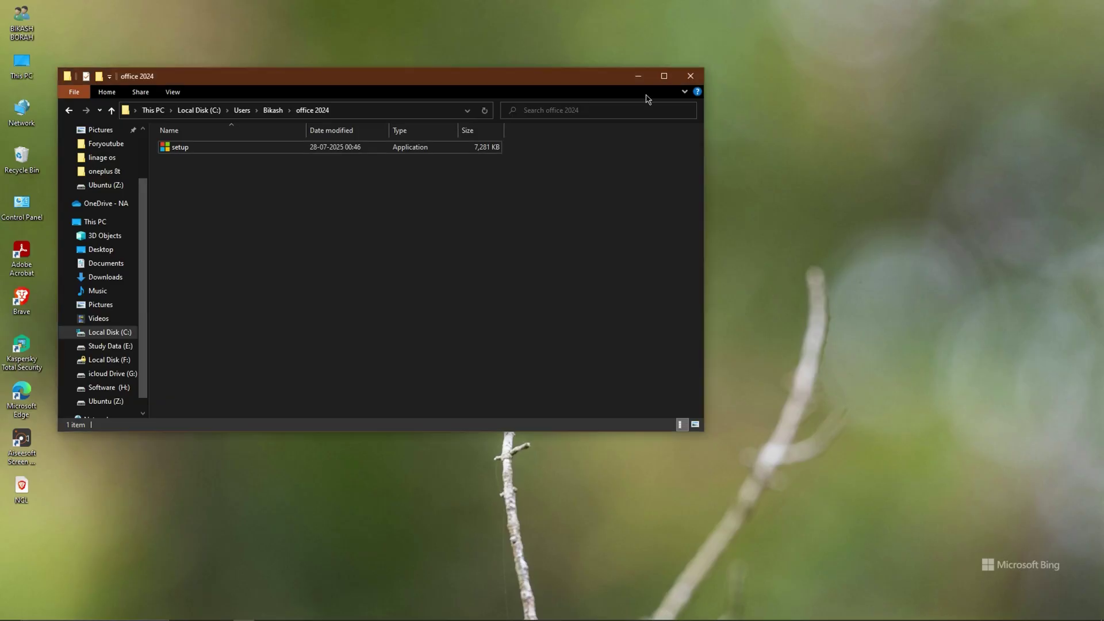
pyautogui.rightClick(32, 69)
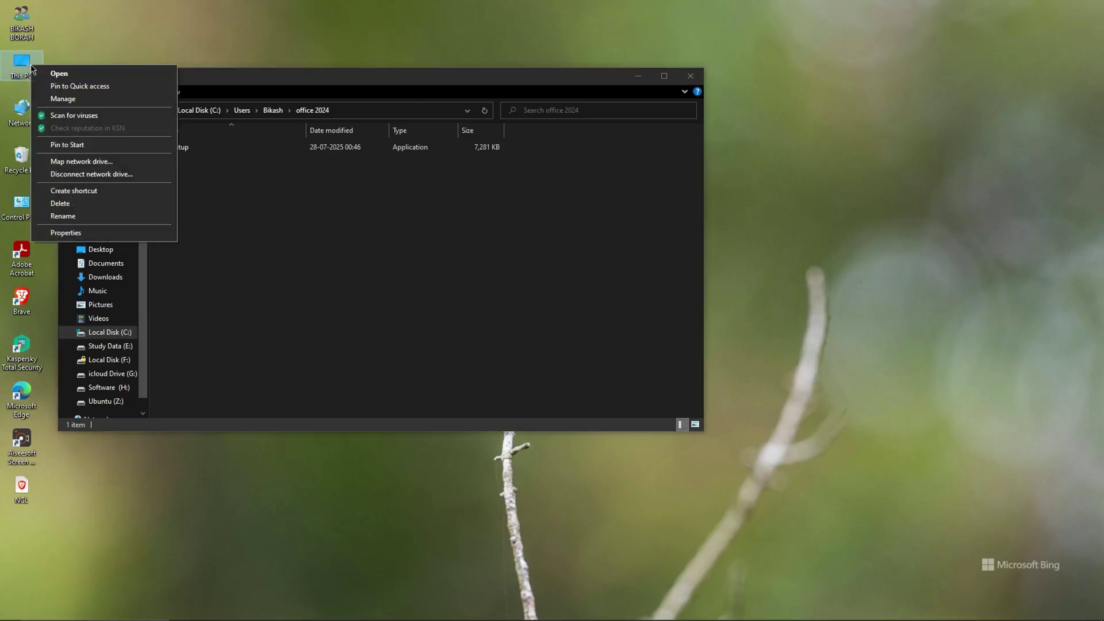
pyautogui.click(67, 232)
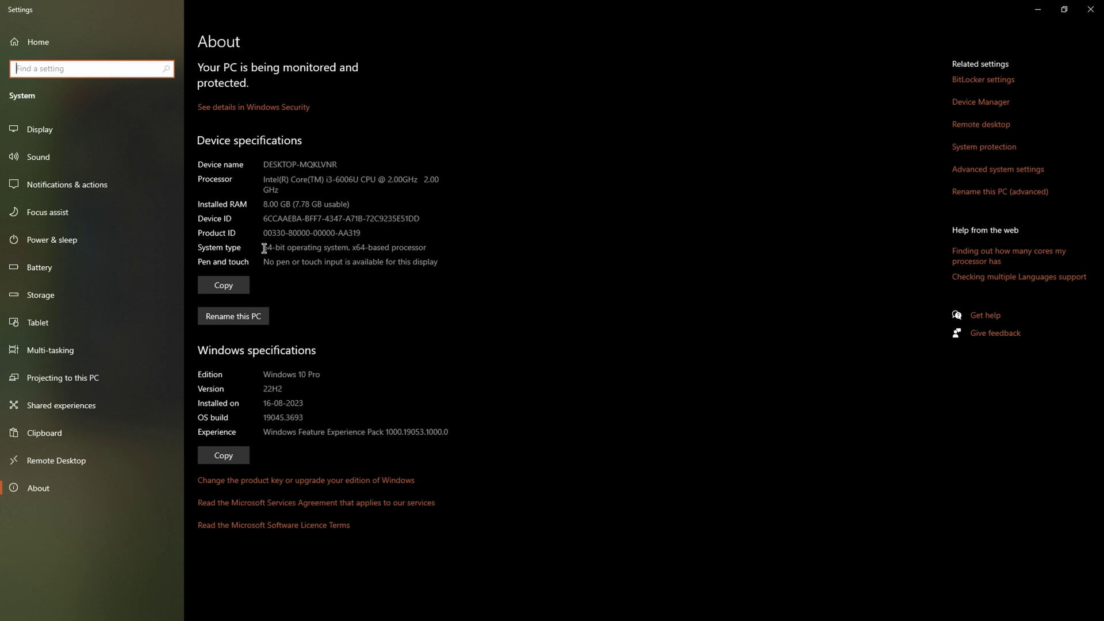
pyautogui.moveTo(437, 248); pyautogui.dragTo(258, 248)
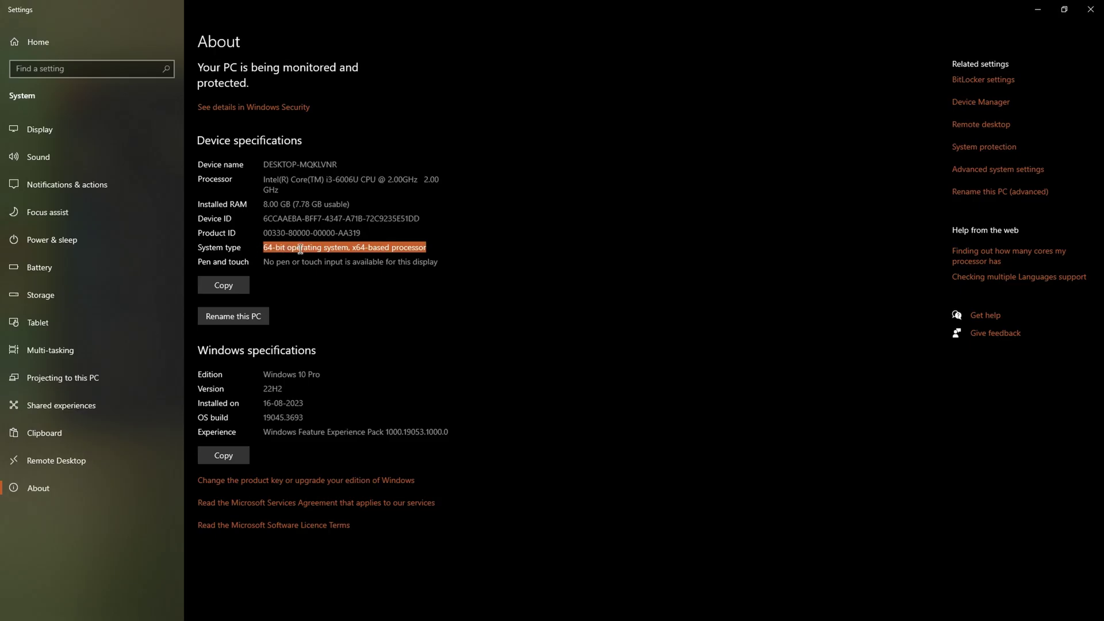
pyautogui.click(1088, 19)
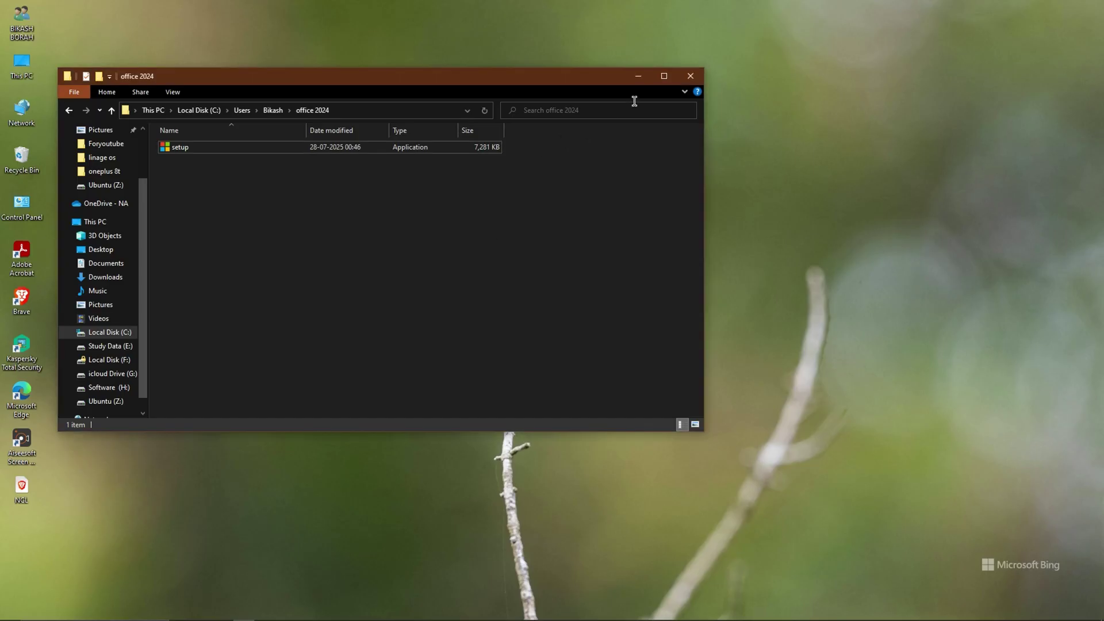
pyautogui.click(638, 78)
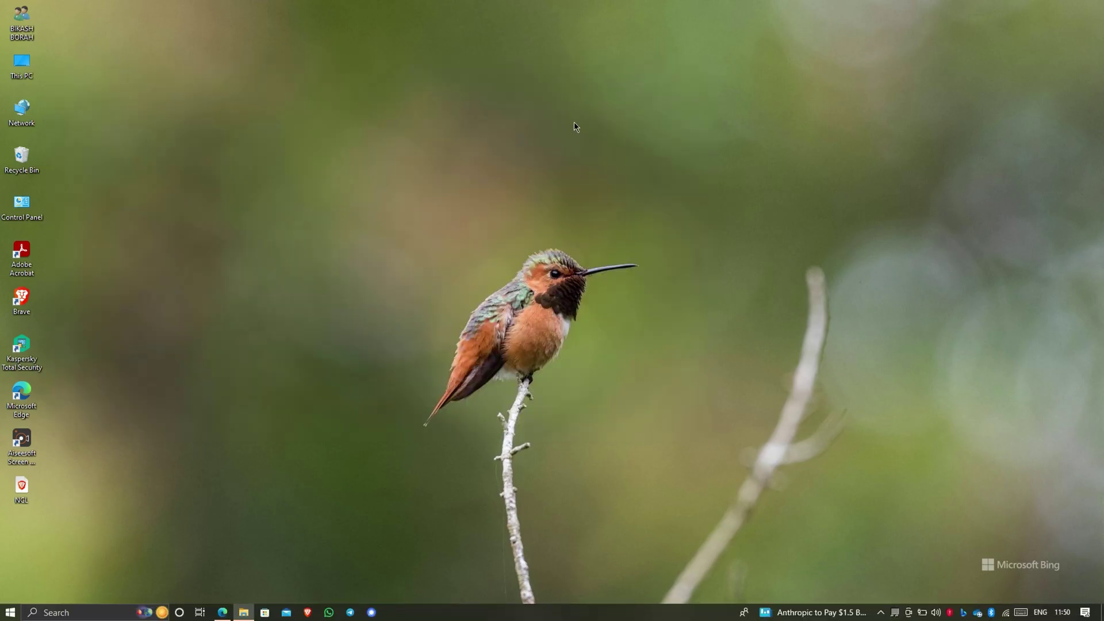
# Step: Return to the Office Customization Tool in Microsoft Edge and select Office LTSC Professional Plus 2024 - Volume License as the Office suite
pyautogui.click(224, 612)
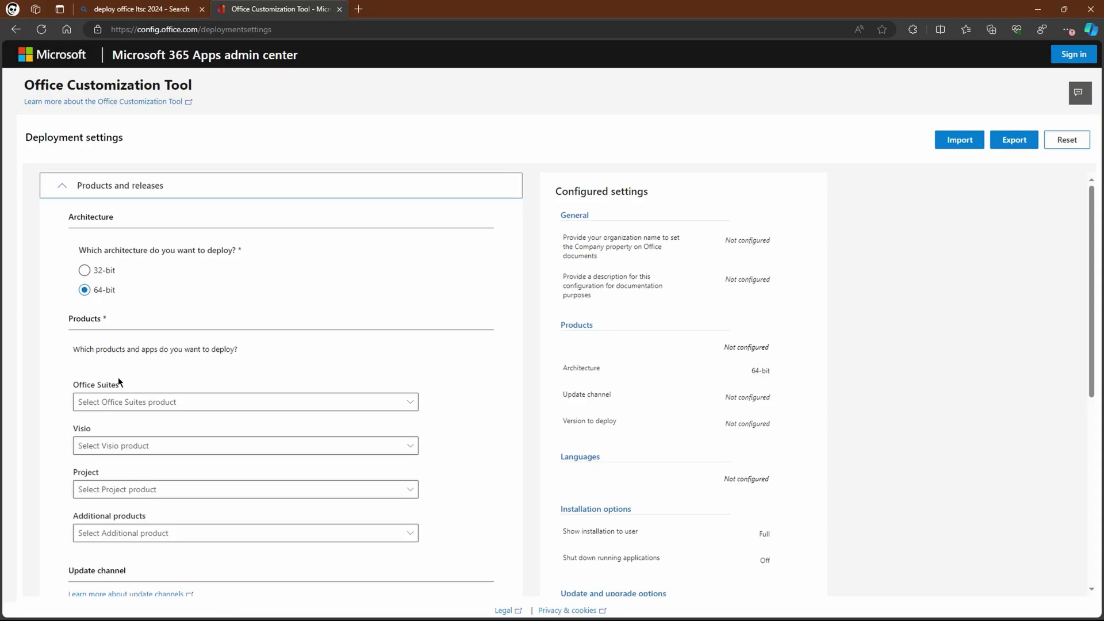
pyautogui.click(116, 401)
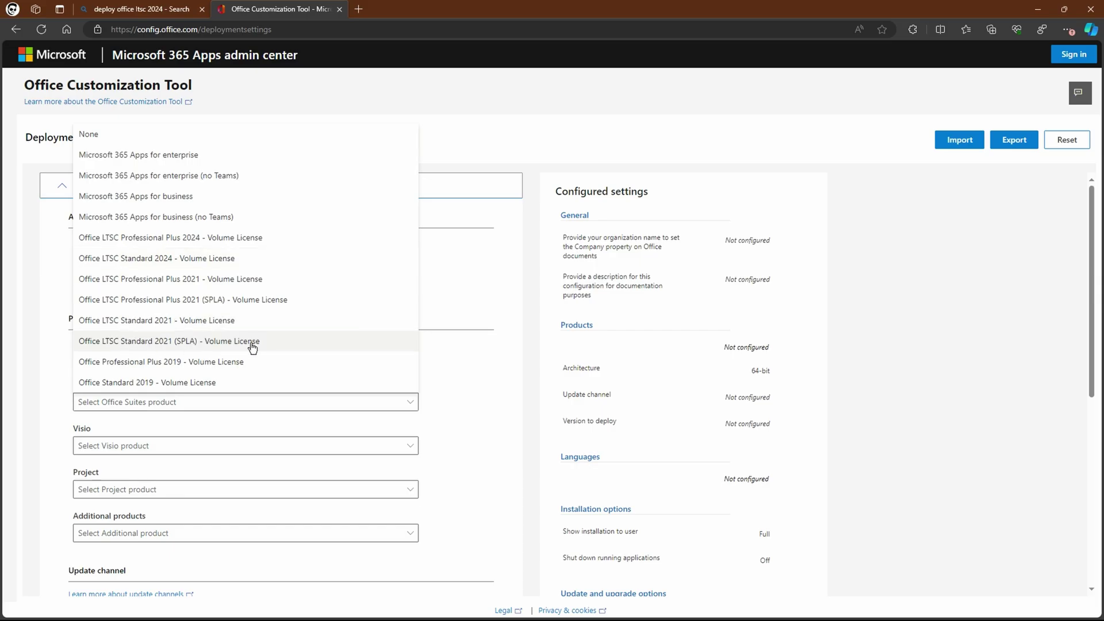
pyautogui.click(225, 238)
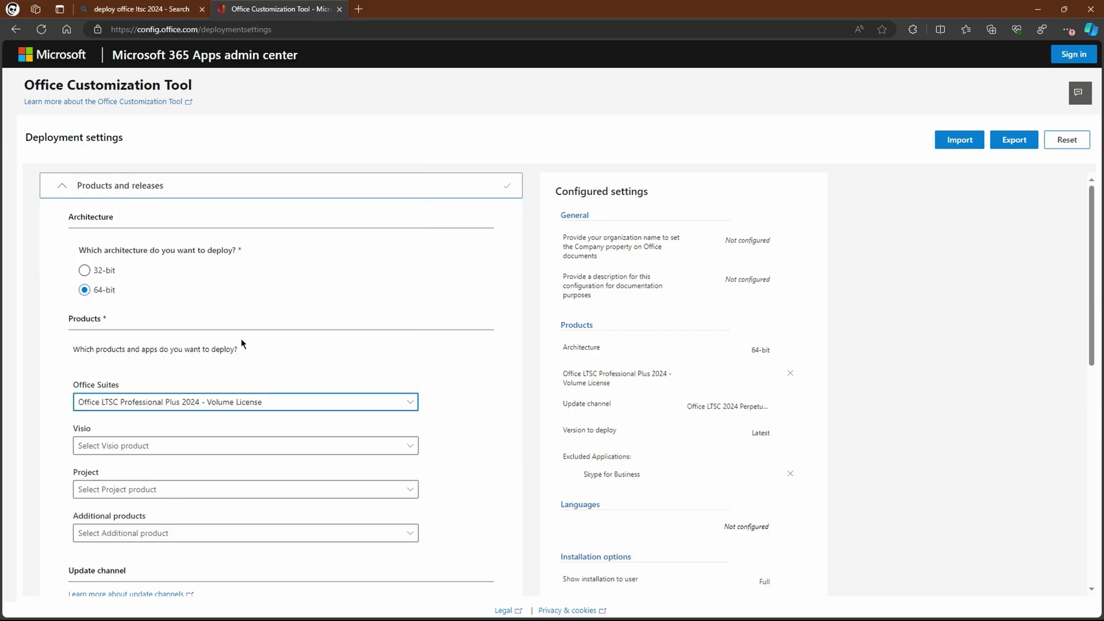
# Step: Exclude Outlook (classic), OneDrive Desktop, Publisher and OneNote from the deployed apps and continue to the language settings
pyautogui.scroll(-4, 244, 341)
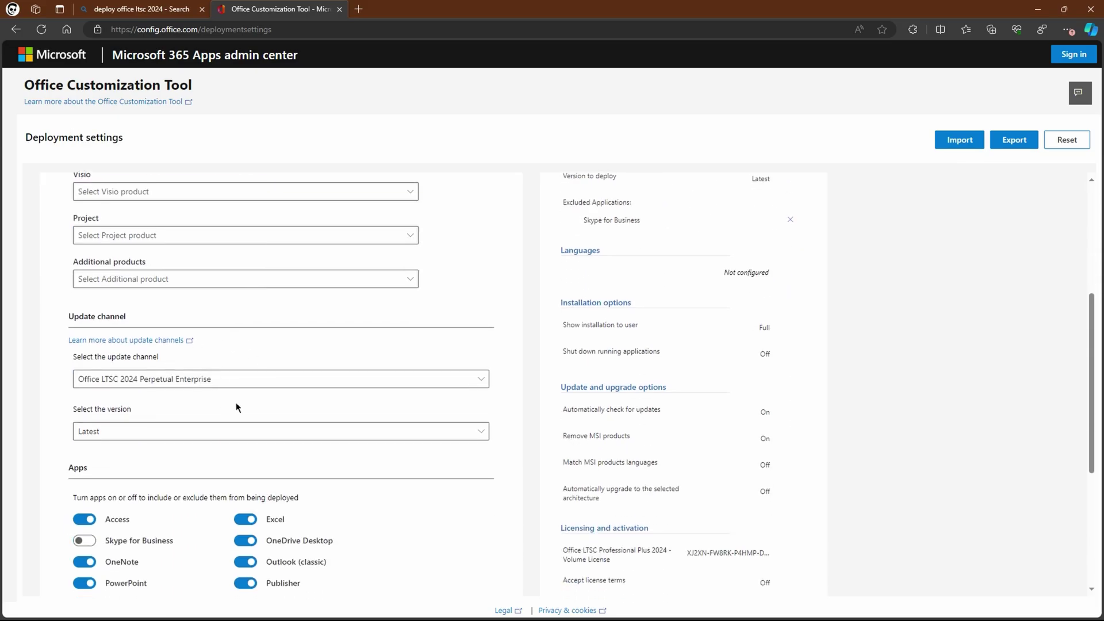
pyautogui.scroll(-2, 236, 407)
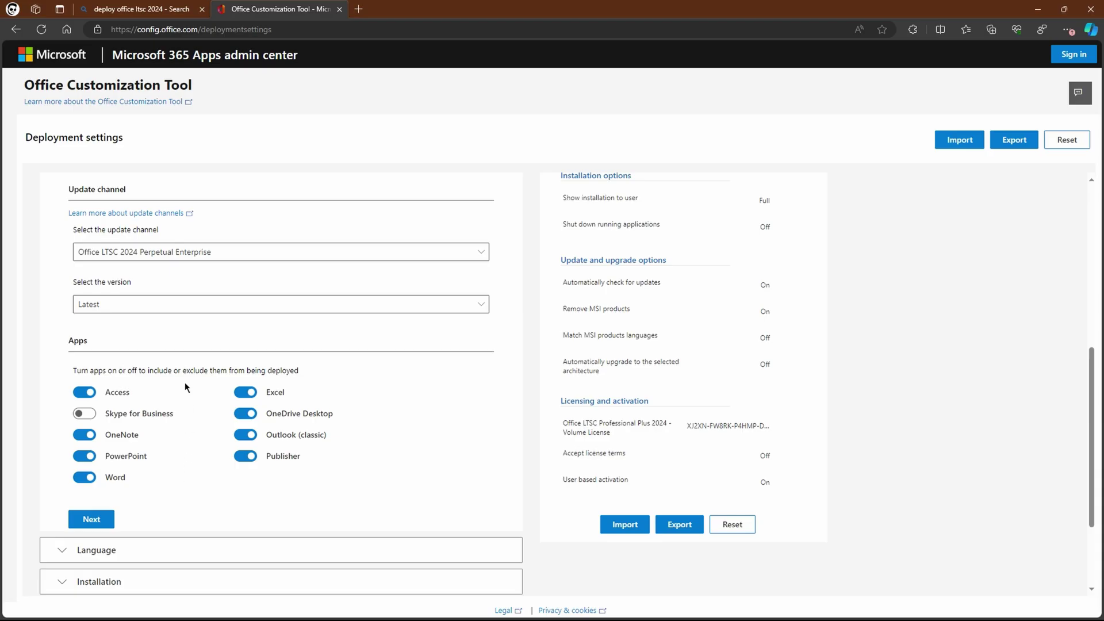
pyautogui.click(246, 436)
pyautogui.click(247, 414)
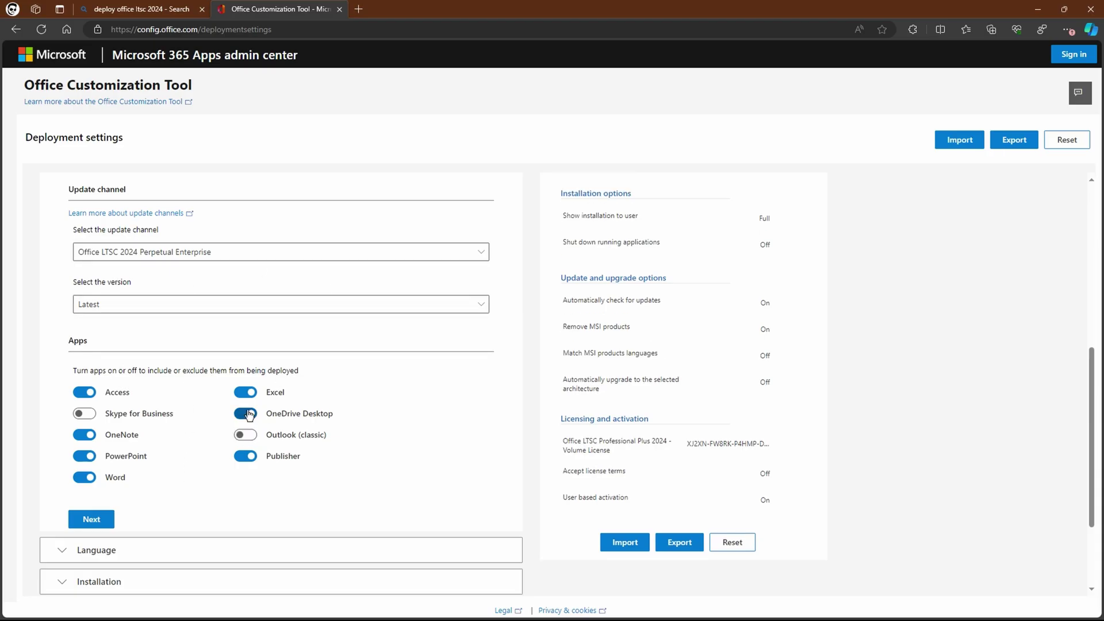
pyautogui.click(251, 461)
pyautogui.click(81, 439)
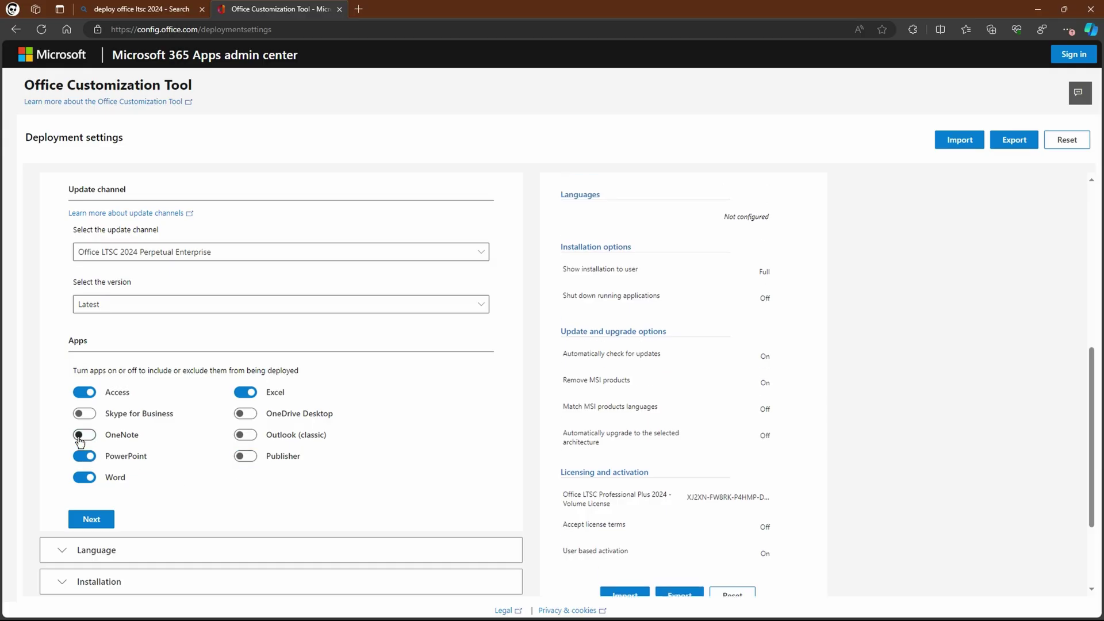
pyautogui.click(92, 519)
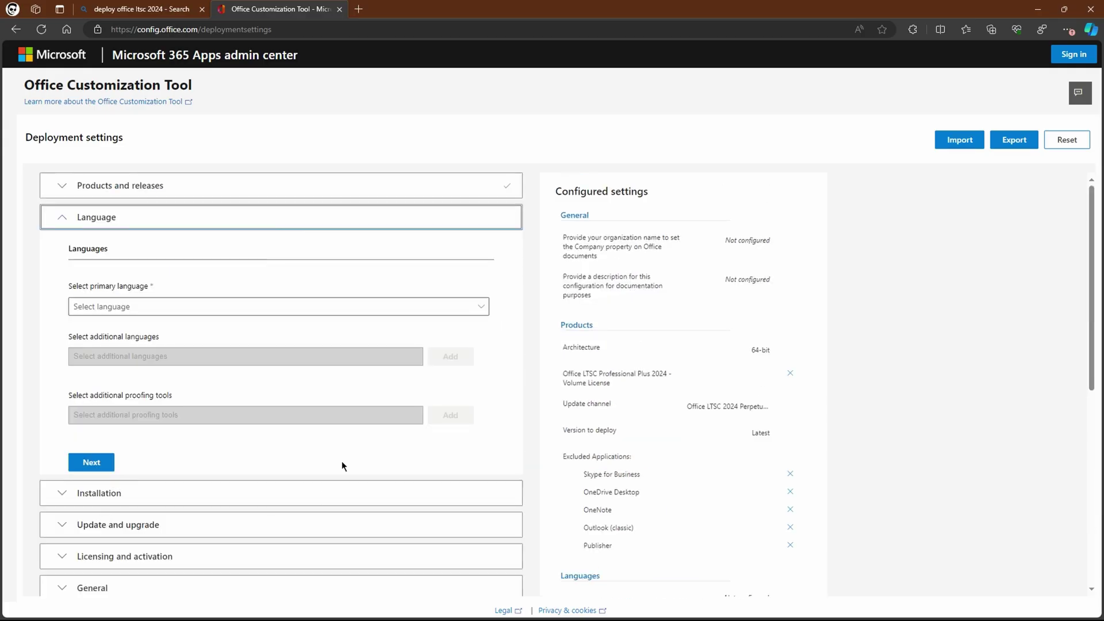
# Step: Set English (United Kingdom) as the primary language and continue to the installation options
pyautogui.click(136, 310)
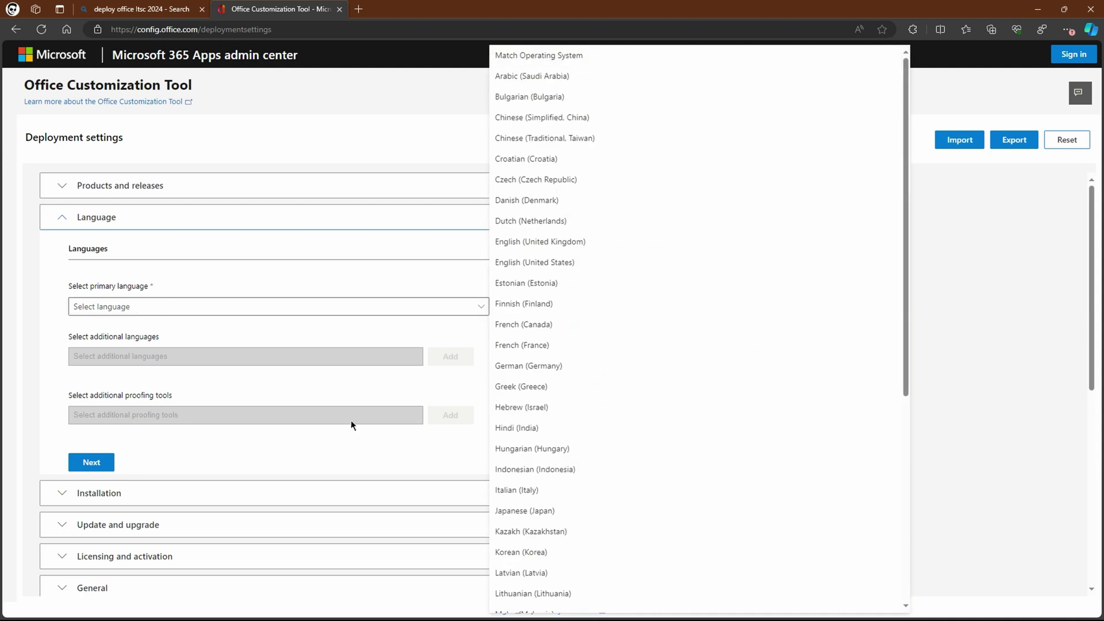
pyautogui.click(557, 241)
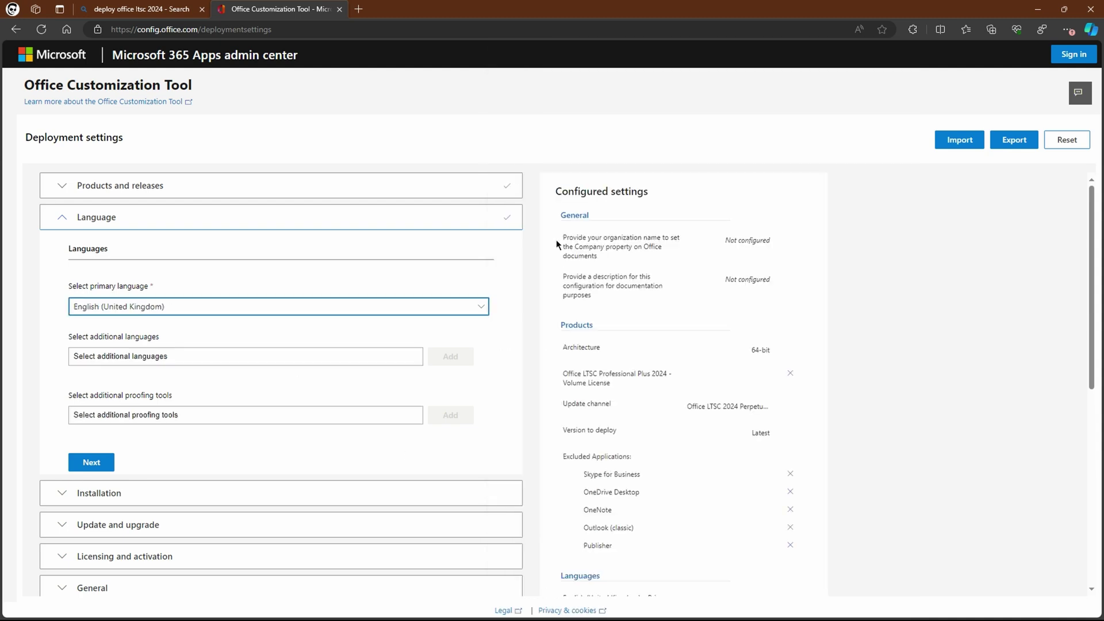
pyautogui.click(99, 462)
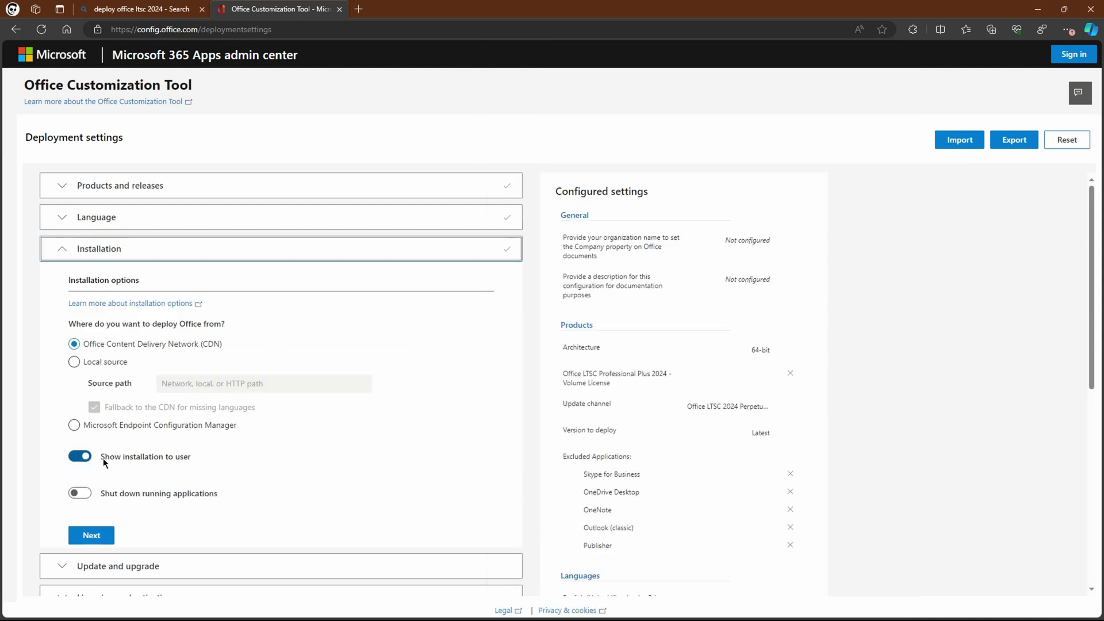
# Step: Keep the default installation, update, licensing, general and application preference settings and finish the configuration
pyautogui.click(85, 530)
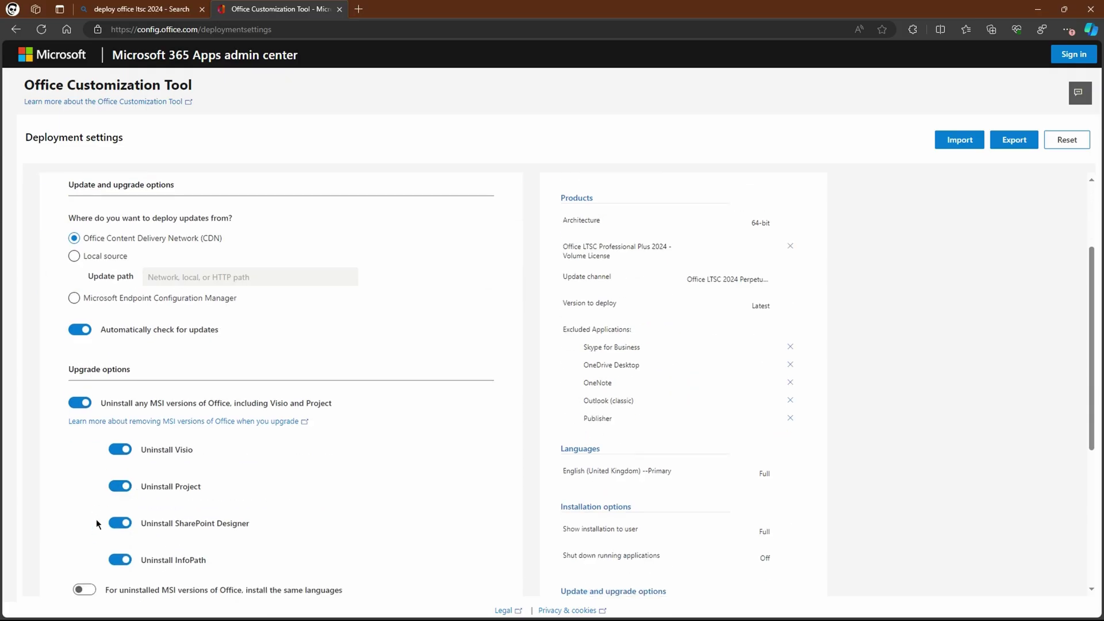
pyautogui.click(108, 374)
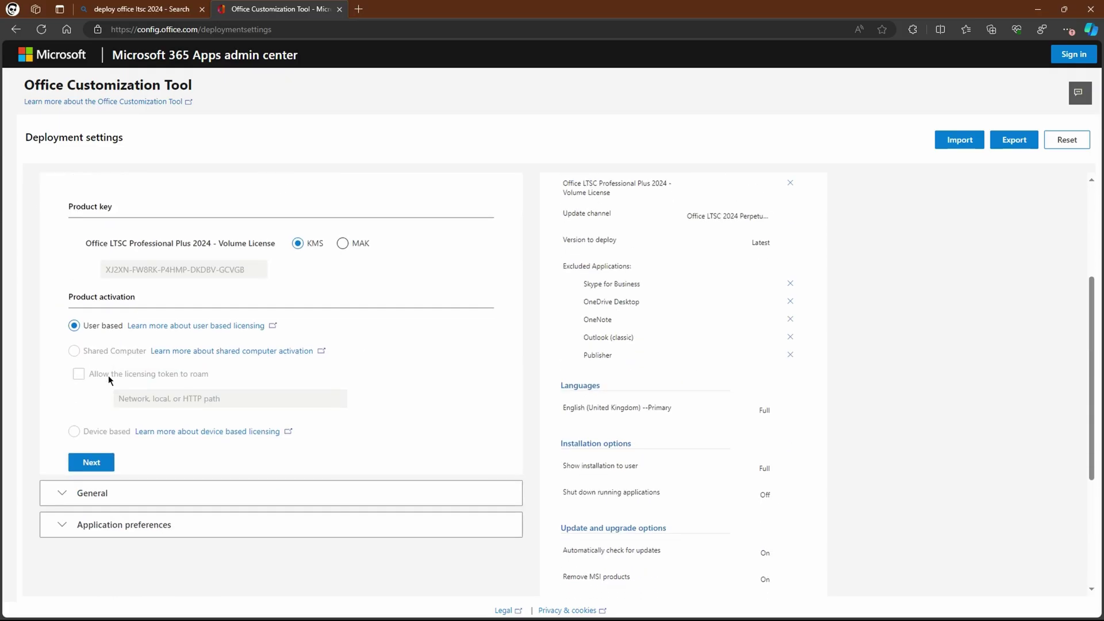
pyautogui.click(104, 339)
pyautogui.click(102, 377)
pyautogui.scroll(-10, 186, 374)
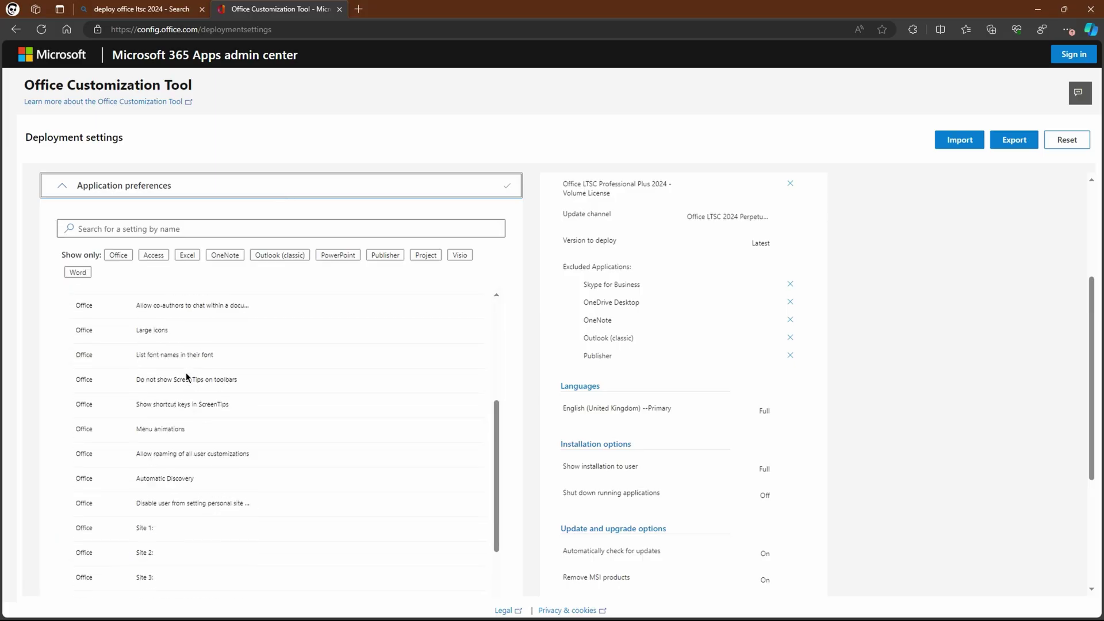
pyautogui.scroll(-5, 125, 442)
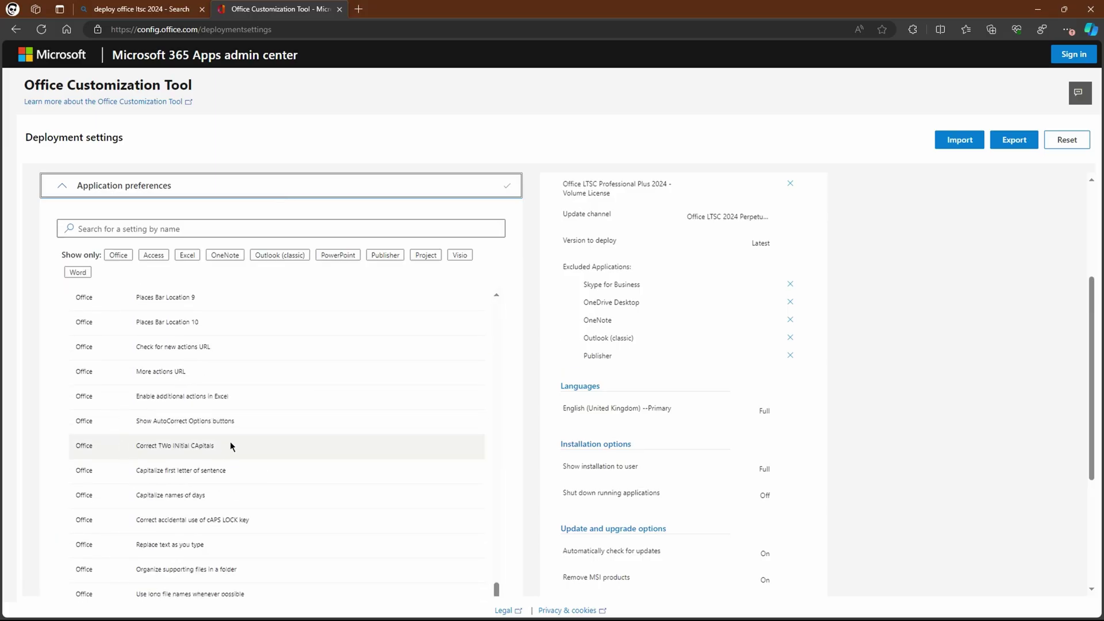
pyautogui.scroll(-4, 230, 446)
pyautogui.click(86, 551)
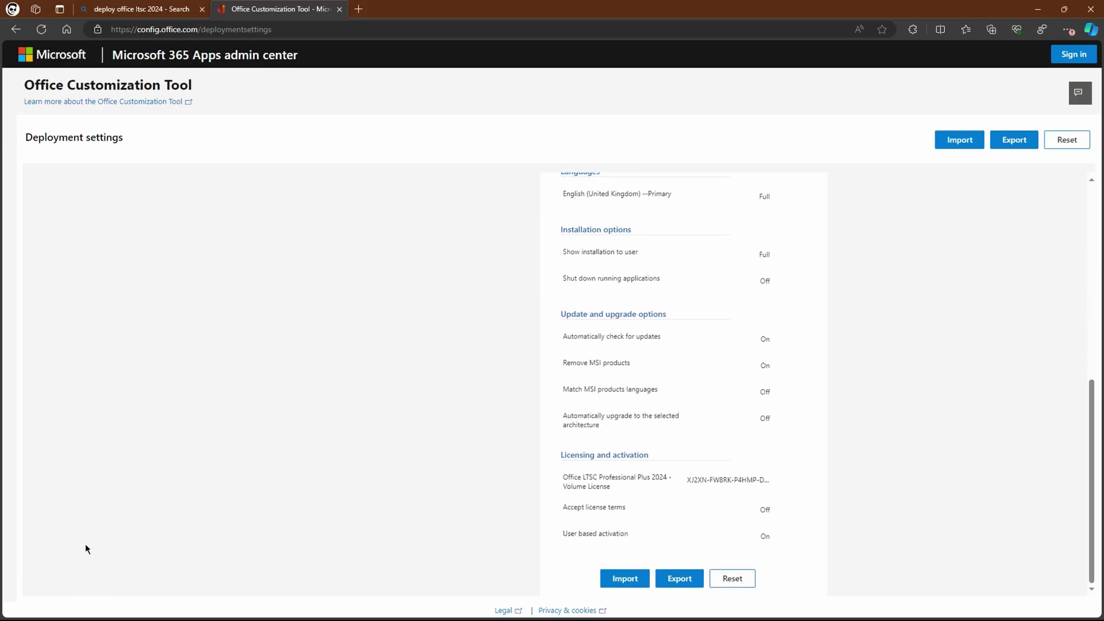
# Step: Export the configuration with Office Open XML formats as default, accepting the license terms, and keep the downloaded Configuration.xml
pyautogui.click(1015, 142)
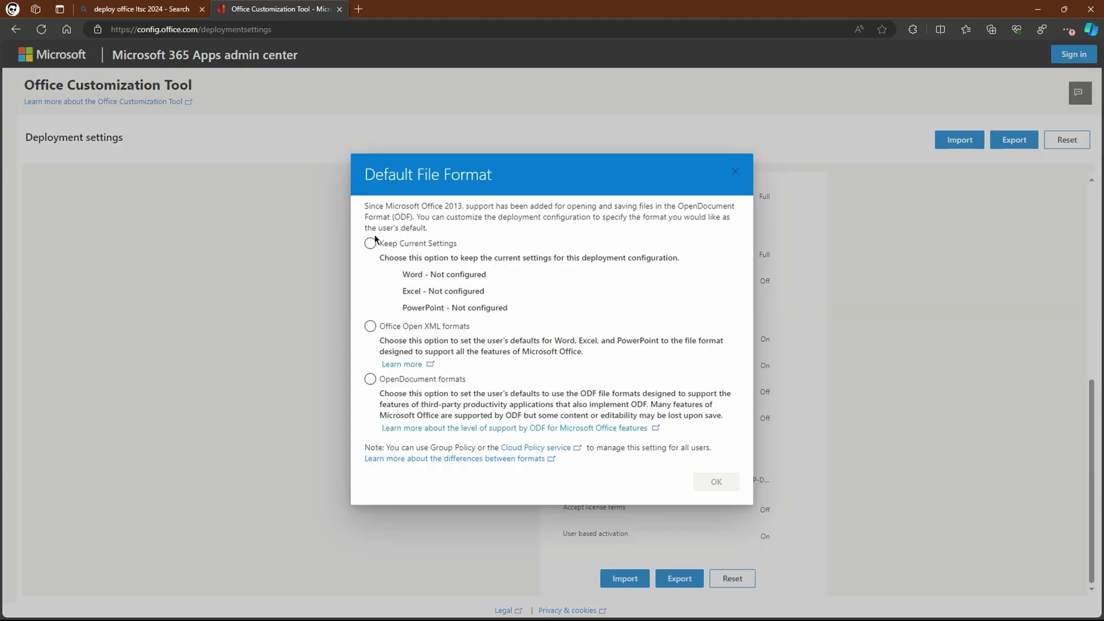
pyautogui.click(370, 327)
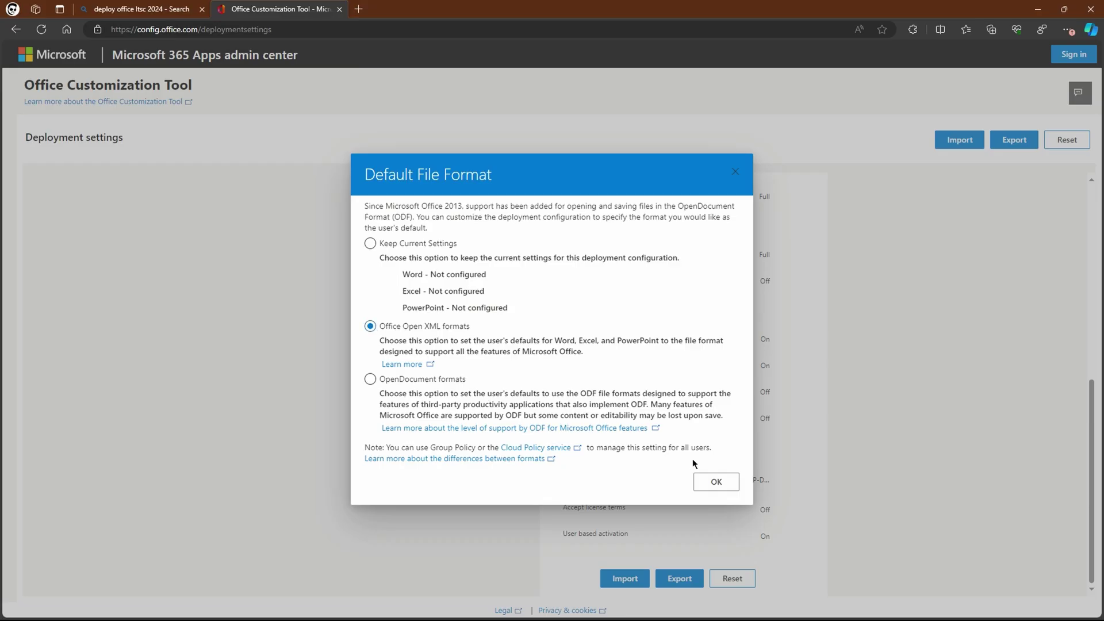
pyautogui.click(716, 482)
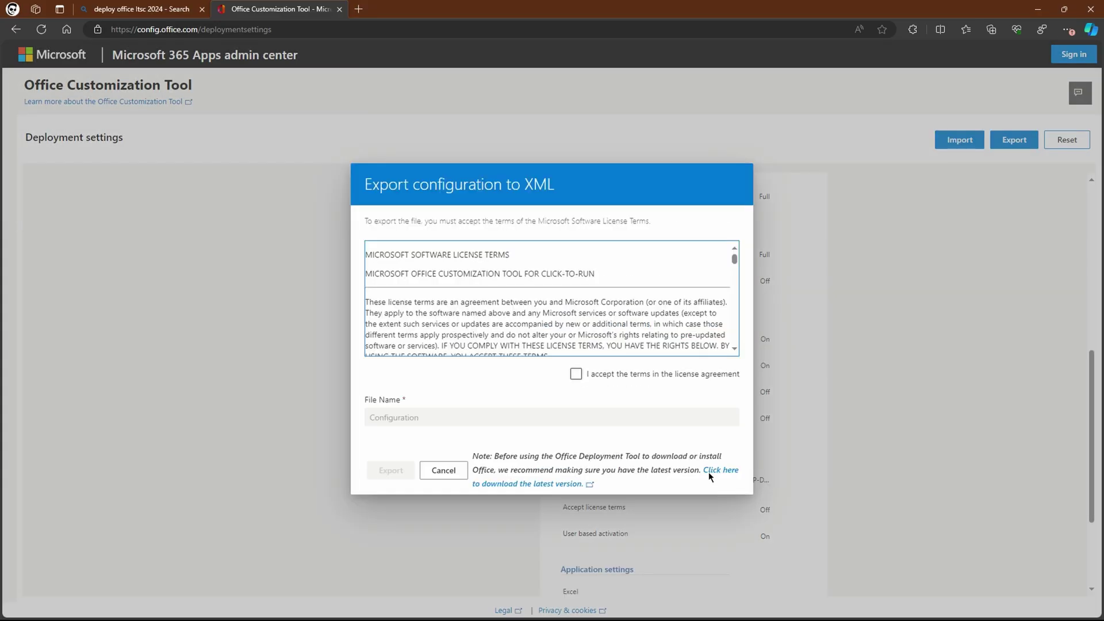
pyautogui.click(583, 374)
pyautogui.click(383, 468)
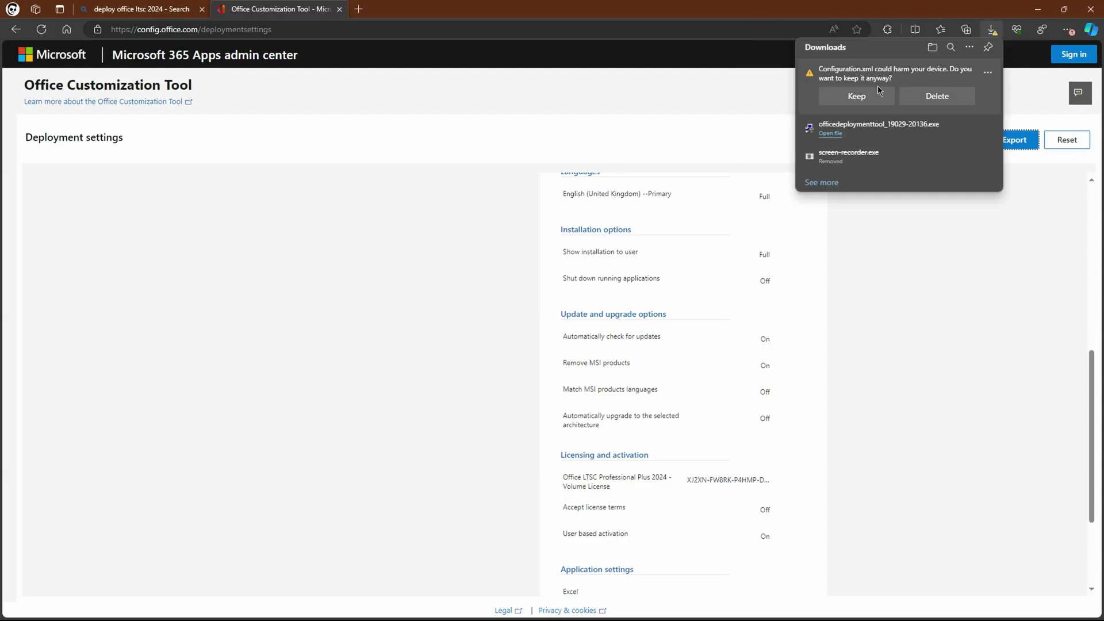
pyautogui.click(864, 102)
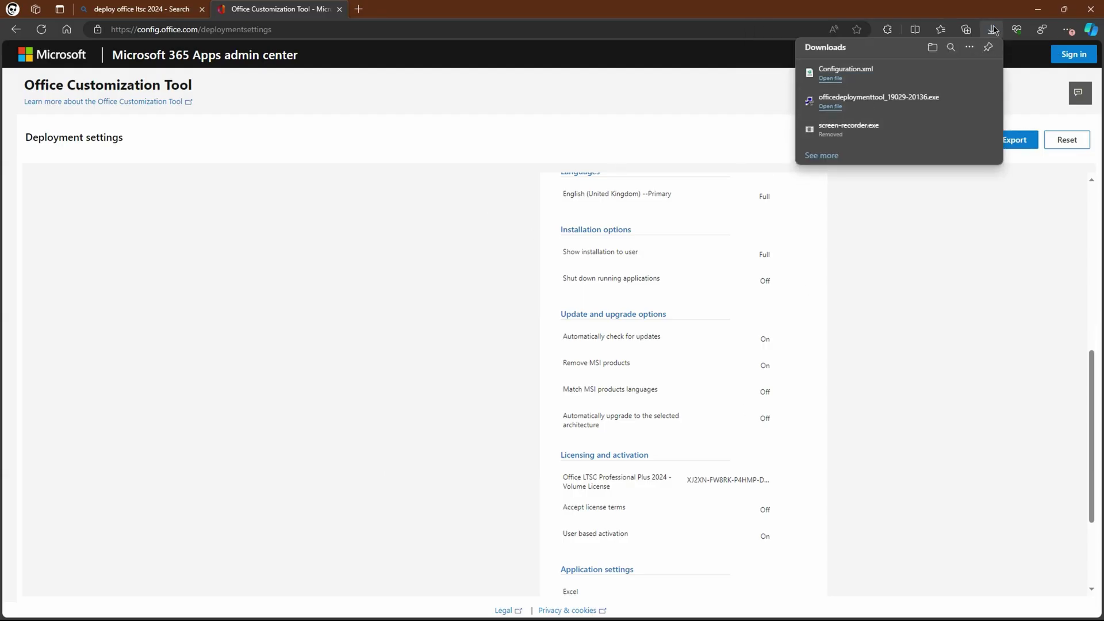
# Step: Minimize the browser, switch to File Explorer and cut the Configuration file from the Downloads folder
pyautogui.click(1038, 8)
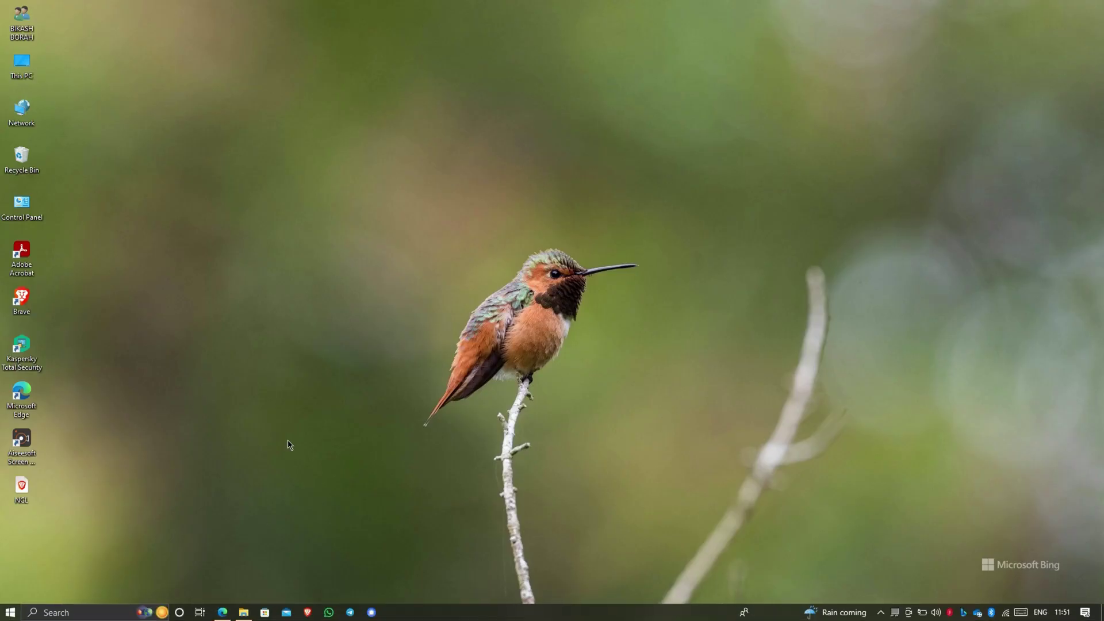
pyautogui.click(244, 613)
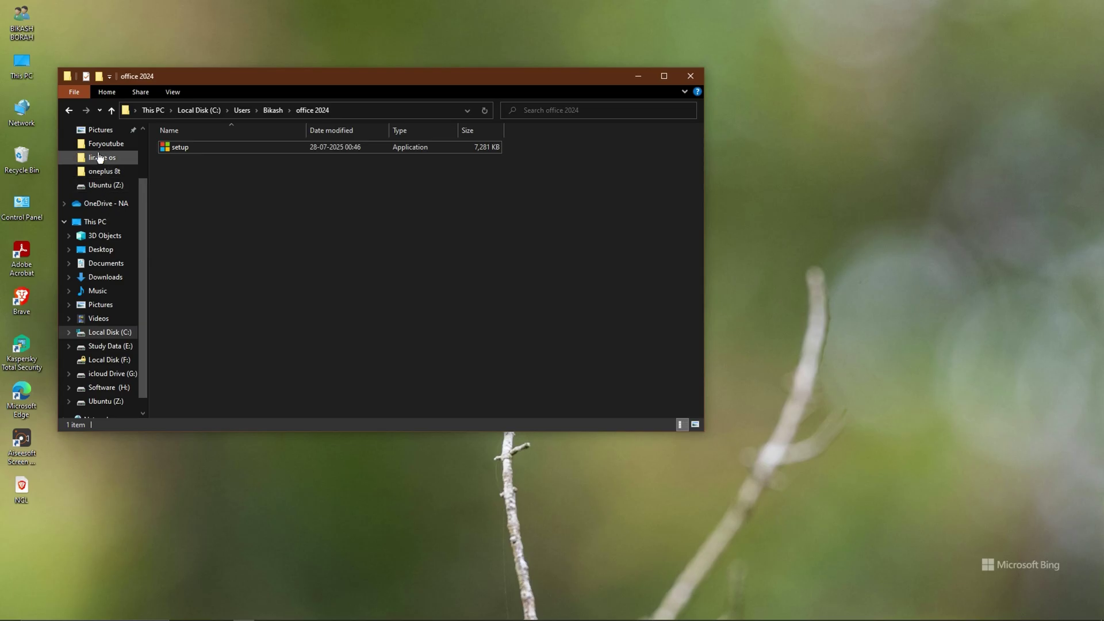
pyautogui.click(64, 221)
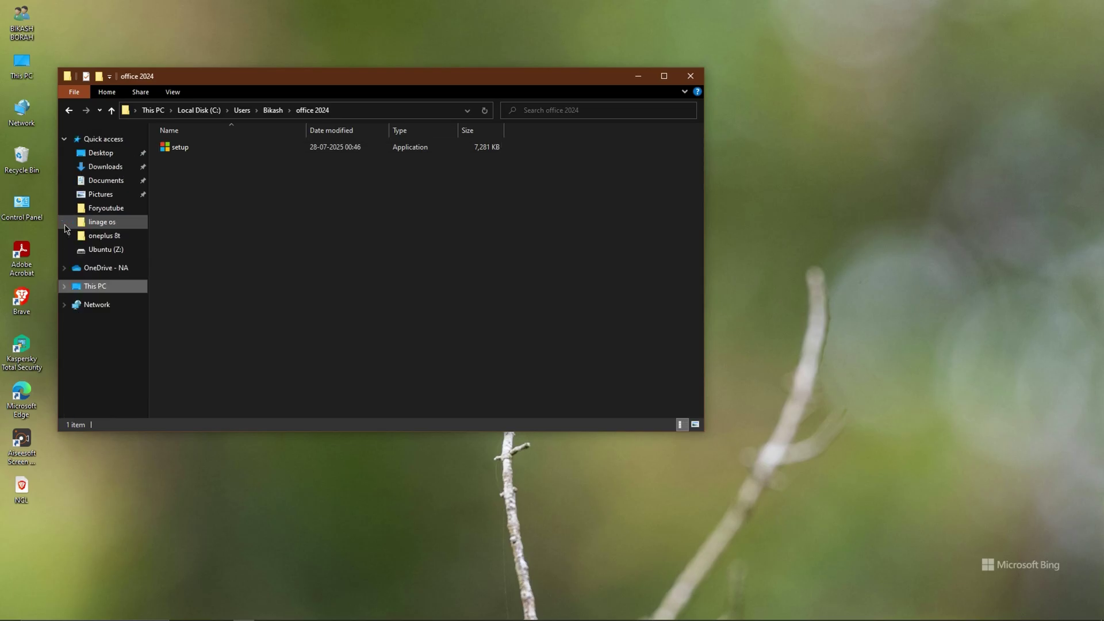
pyautogui.click(110, 167)
pyautogui.click(192, 170)
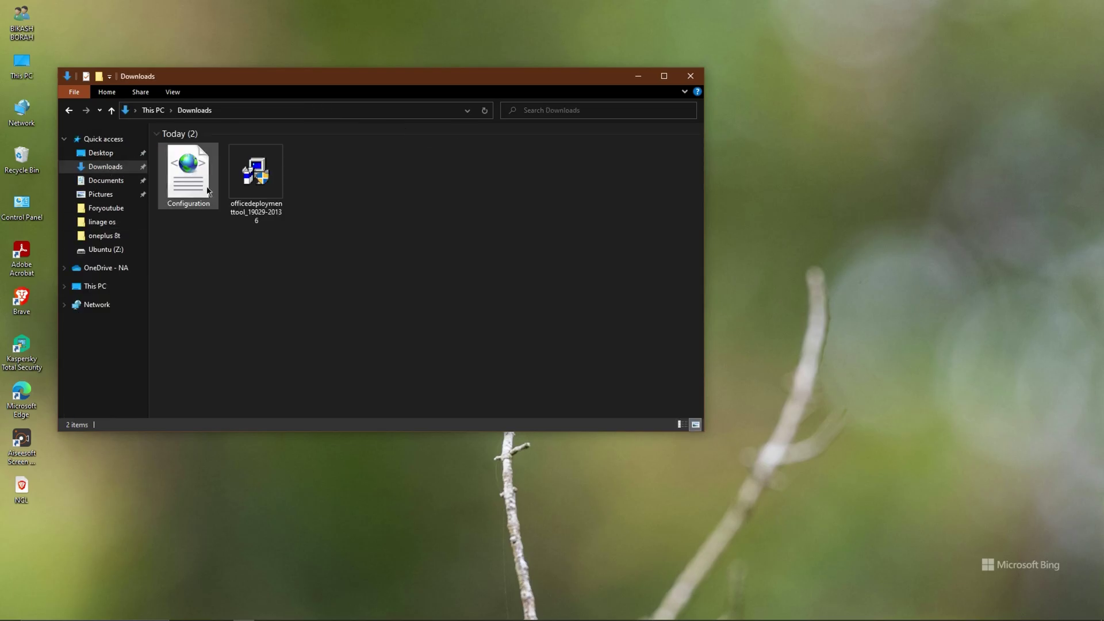
pyautogui.rightClick(193, 169)
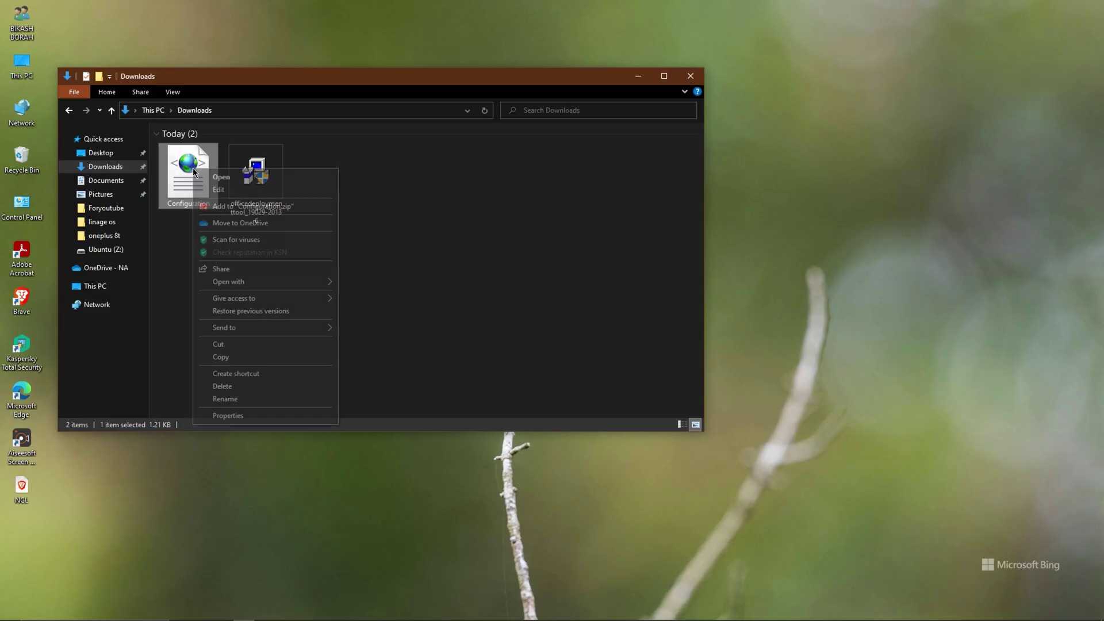
pyautogui.click(231, 344)
# Step: Paste the Configuration file into the office 2024 folder under the user's folder on Local Disk (C:) and refresh the view
pyautogui.click(91, 287)
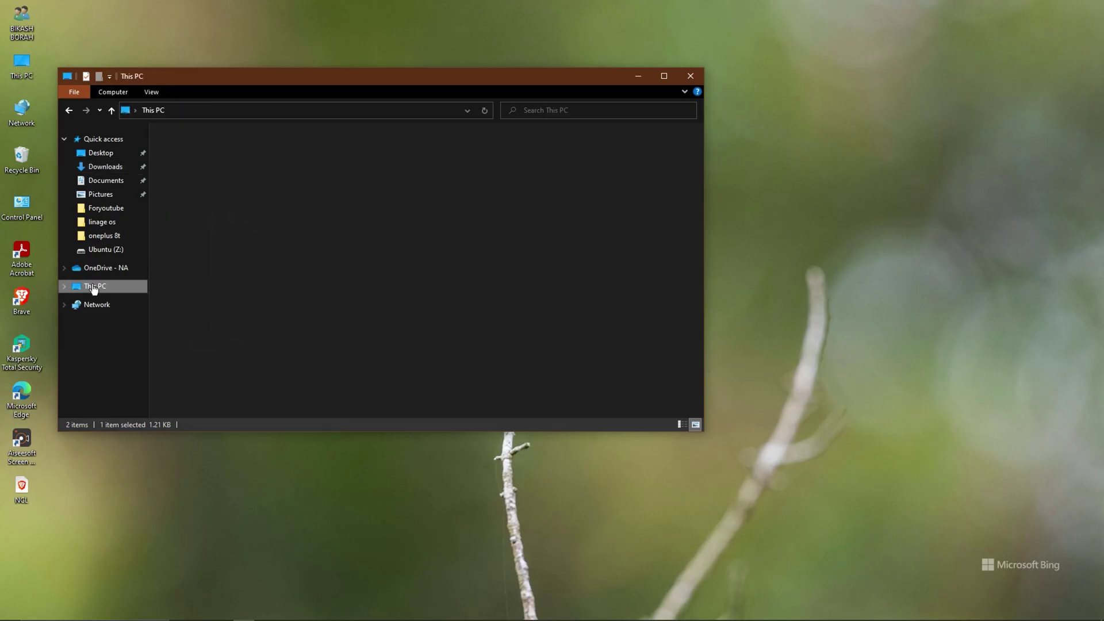
pyautogui.doubleClick(247, 271)
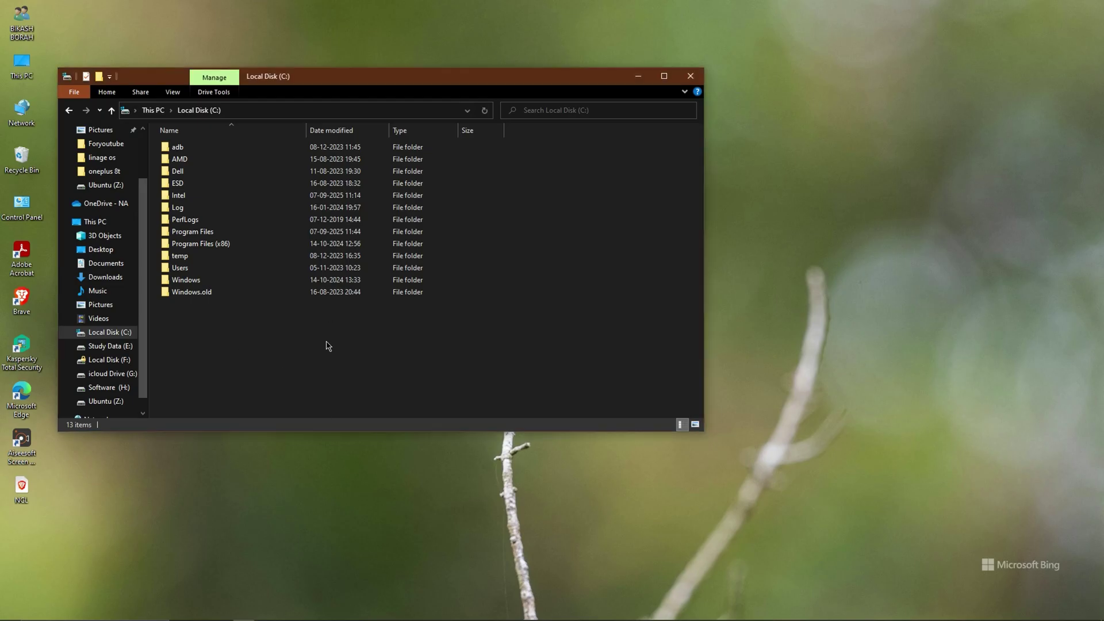
pyautogui.doubleClick(181, 268)
pyautogui.doubleClick(183, 147)
pyautogui.doubleClick(202, 284)
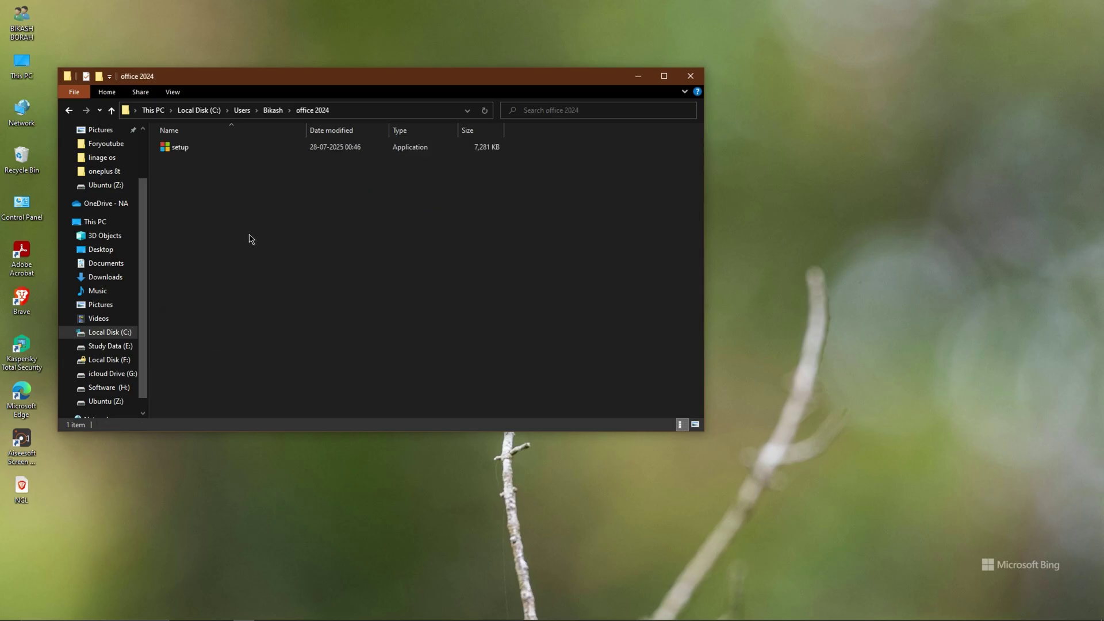
pyautogui.press('super+v')
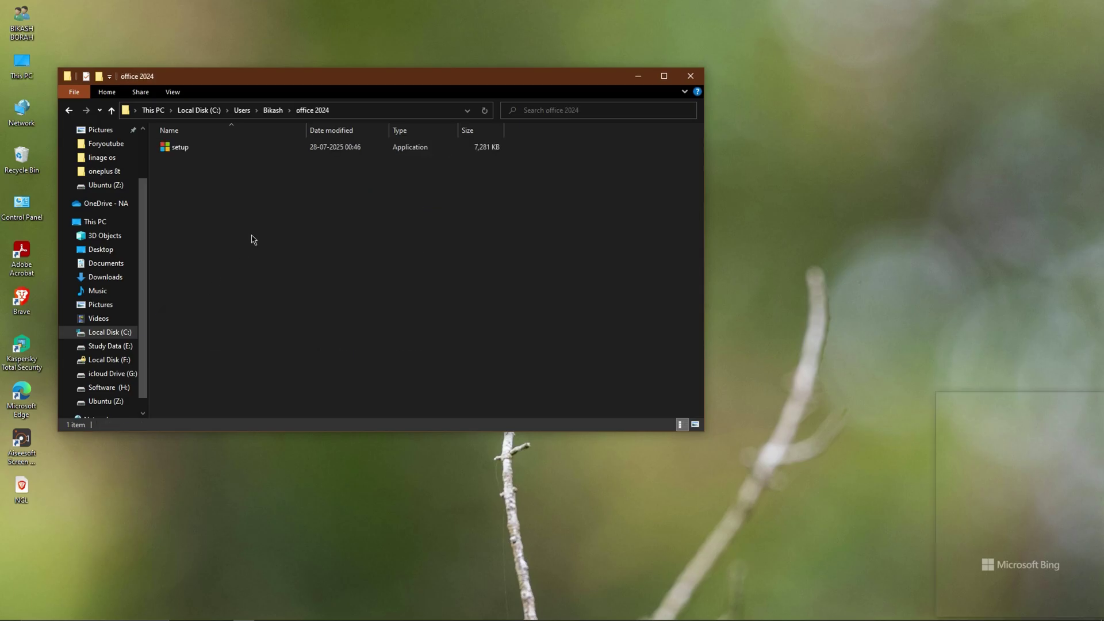
pyautogui.press('Escape')
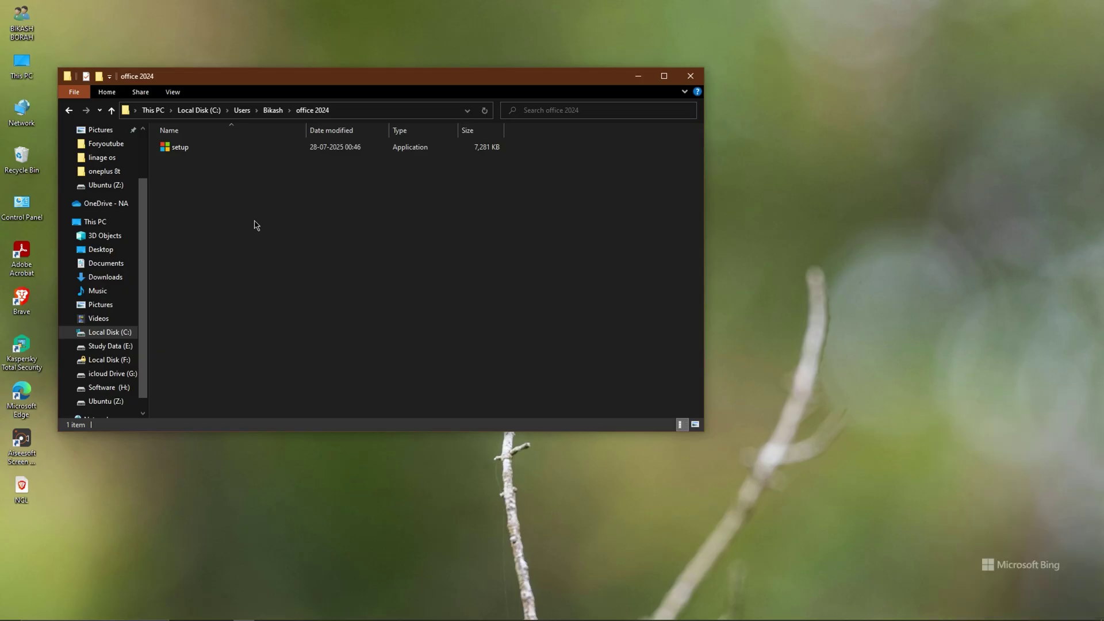
pyautogui.rightClick(254, 221)
pyautogui.click(270, 299)
pyautogui.click(265, 238)
pyautogui.rightClick(258, 243)
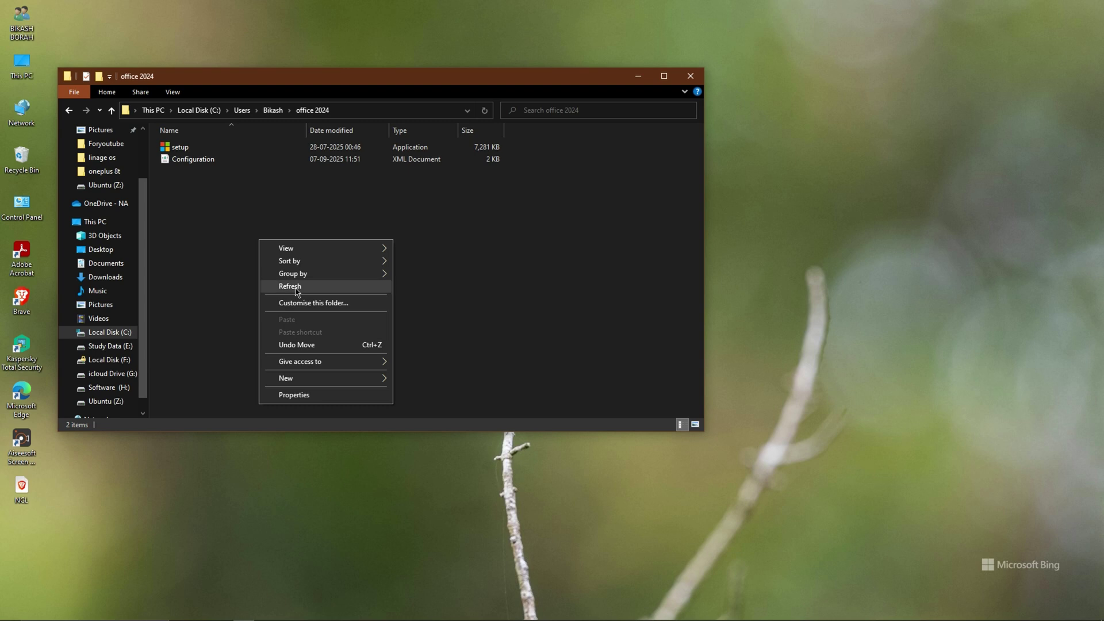
pyautogui.click(295, 289)
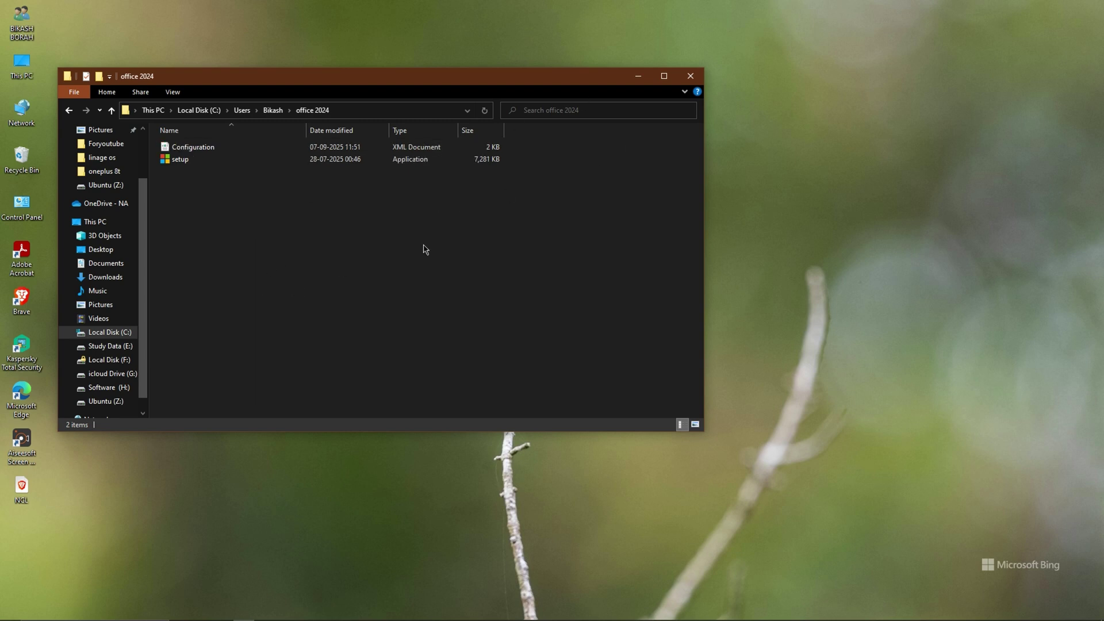
# Step: Copy the full path of the office 2024 folder and close File Explorer
pyautogui.click(350, 109)
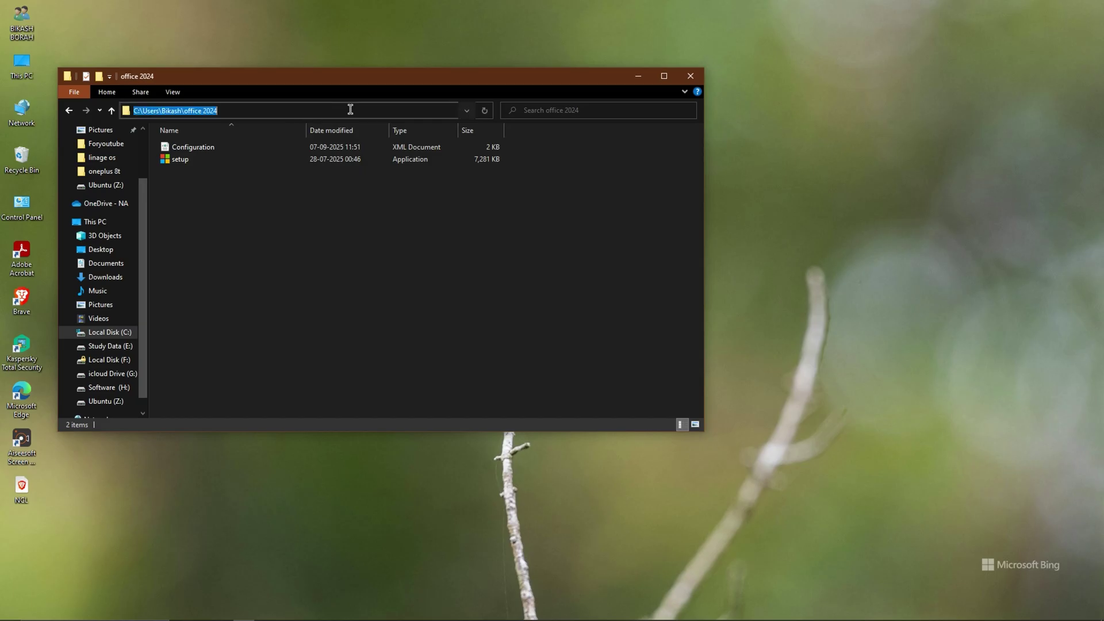
pyautogui.rightClick(183, 111)
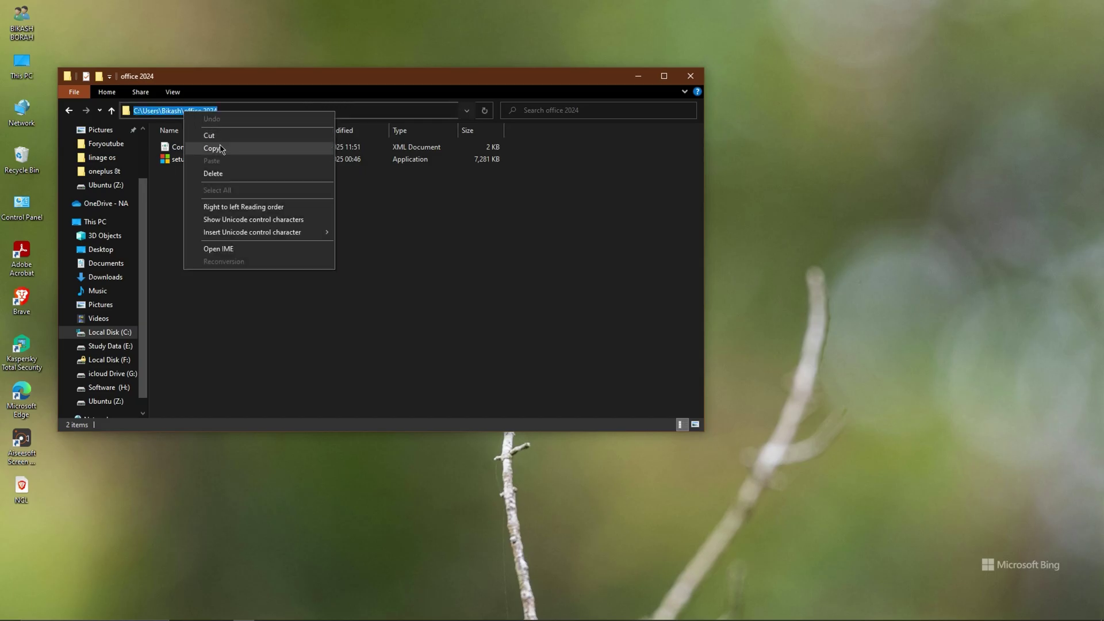
pyautogui.click(221, 149)
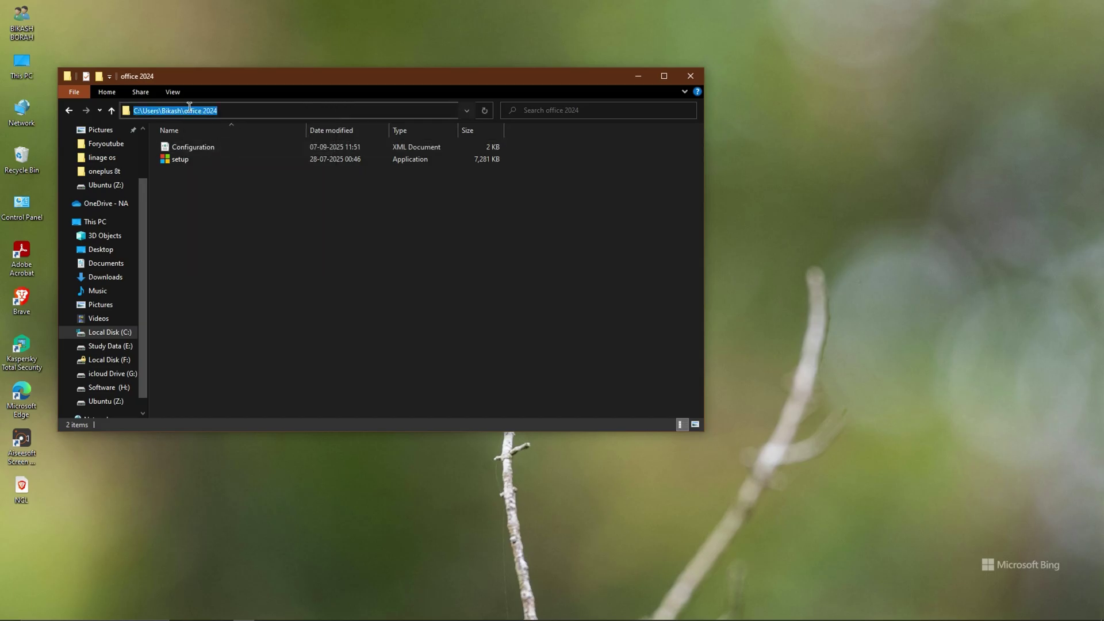
pyautogui.click(701, 78)
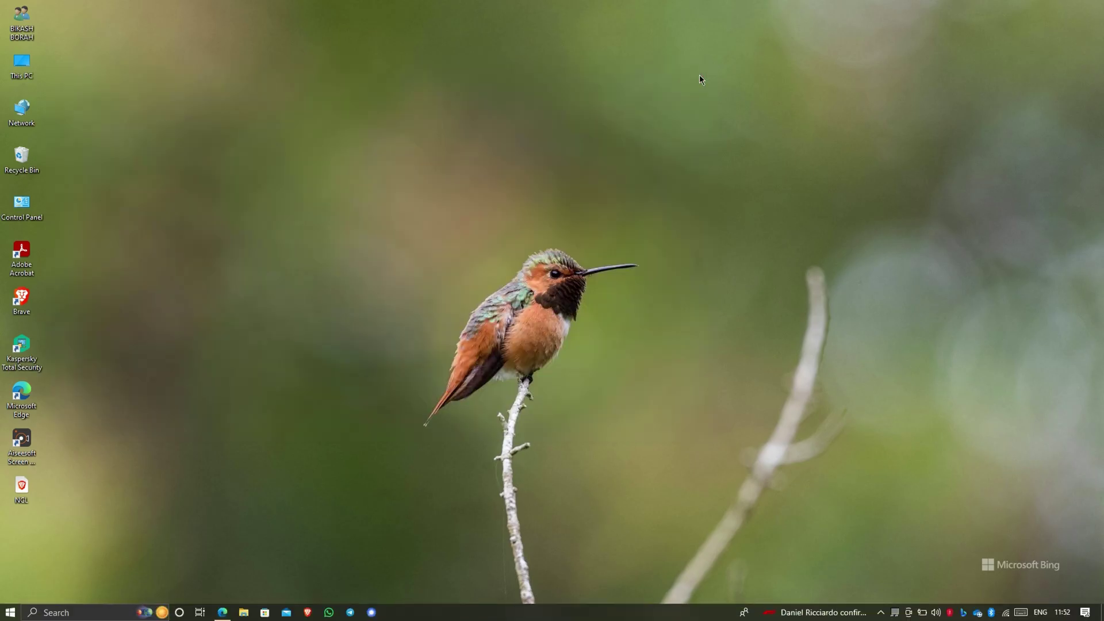
# Step: In Microsoft Edge, replace the Customization Tool page with the Deploy Office LTSC 2024 article, check its installation files download command and minimize the browser
pyautogui.click(222, 612)
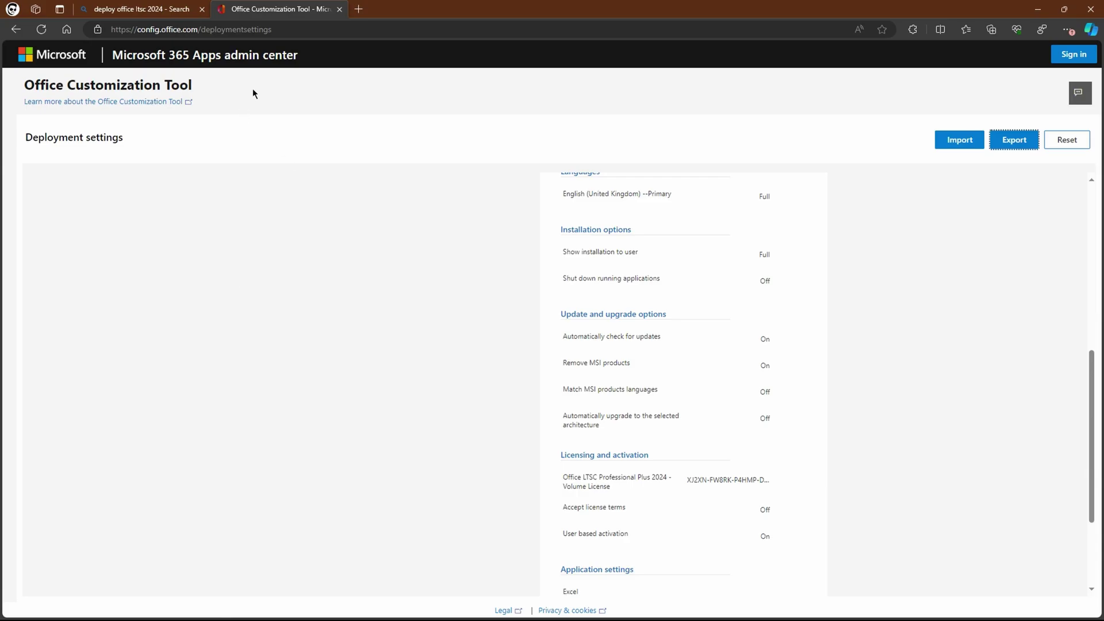
pyautogui.click(339, 9)
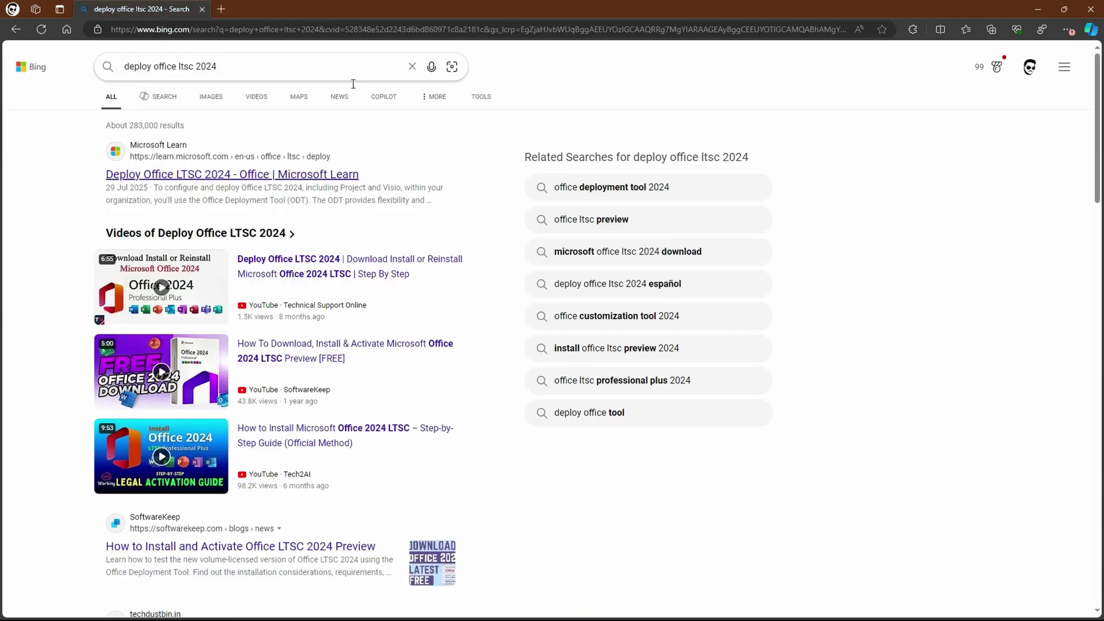
pyautogui.click(208, 175)
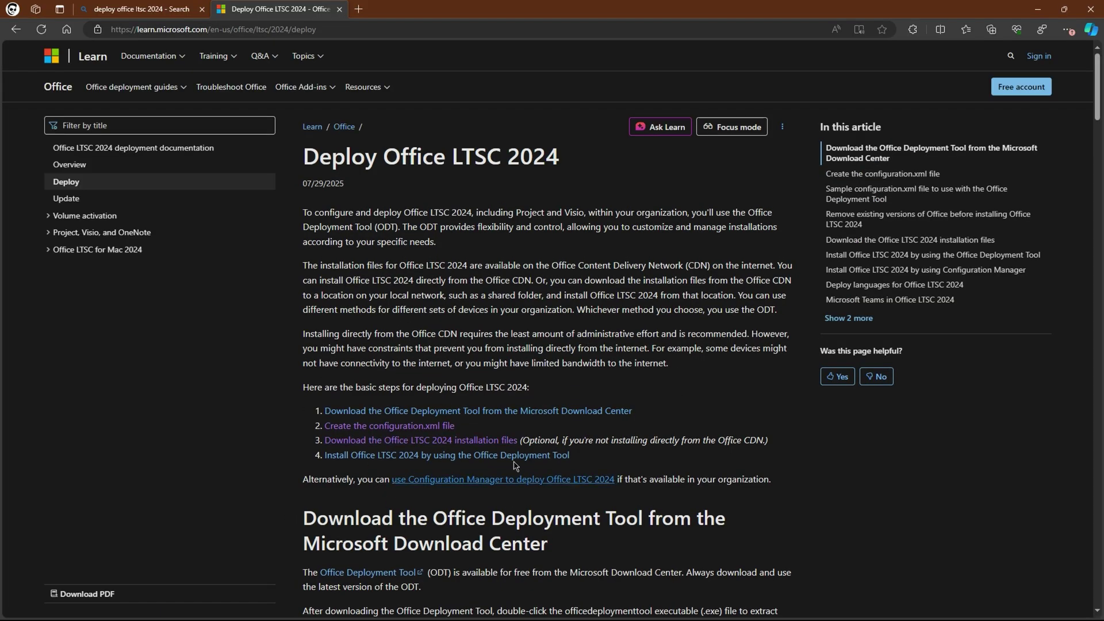
pyautogui.click(484, 443)
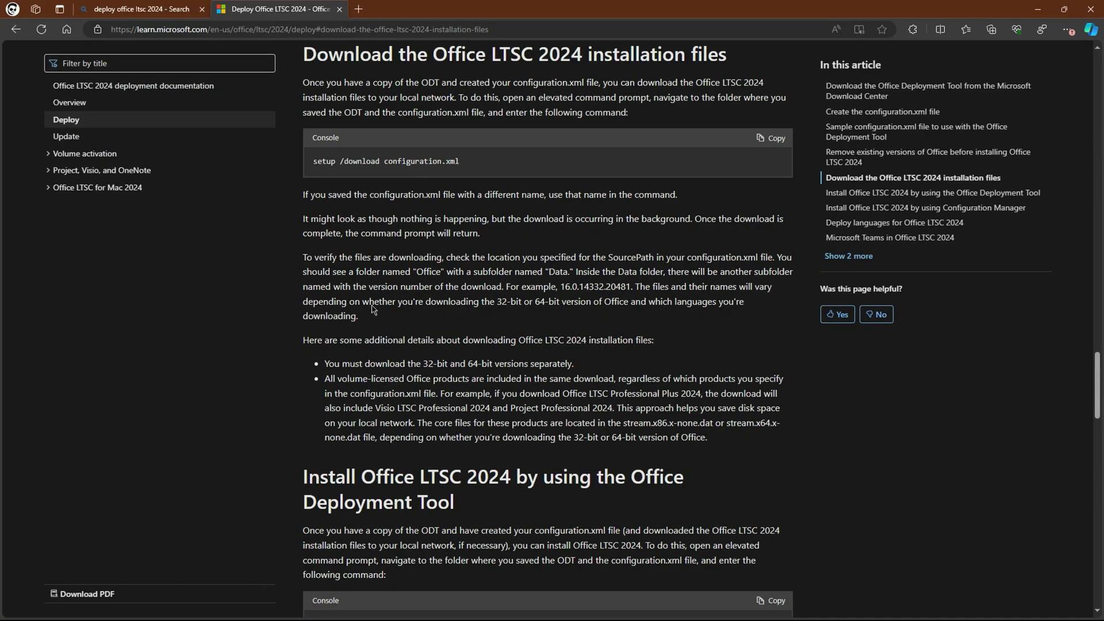
pyautogui.scroll(-2, 488, 251)
pyautogui.scroll(3, 482, 249)
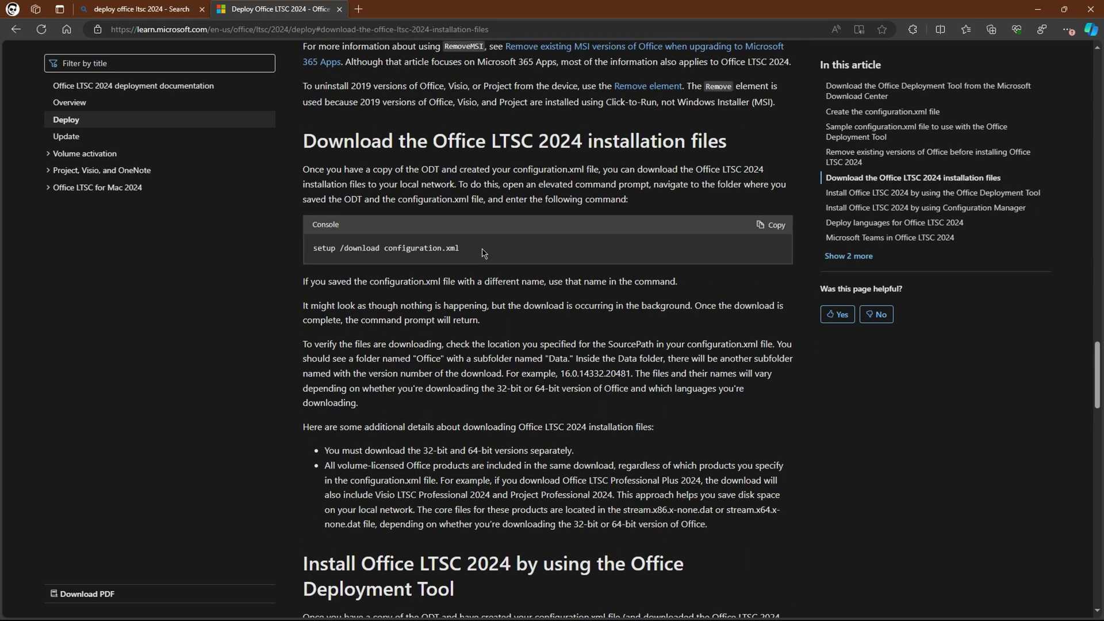
pyautogui.click(1038, 9)
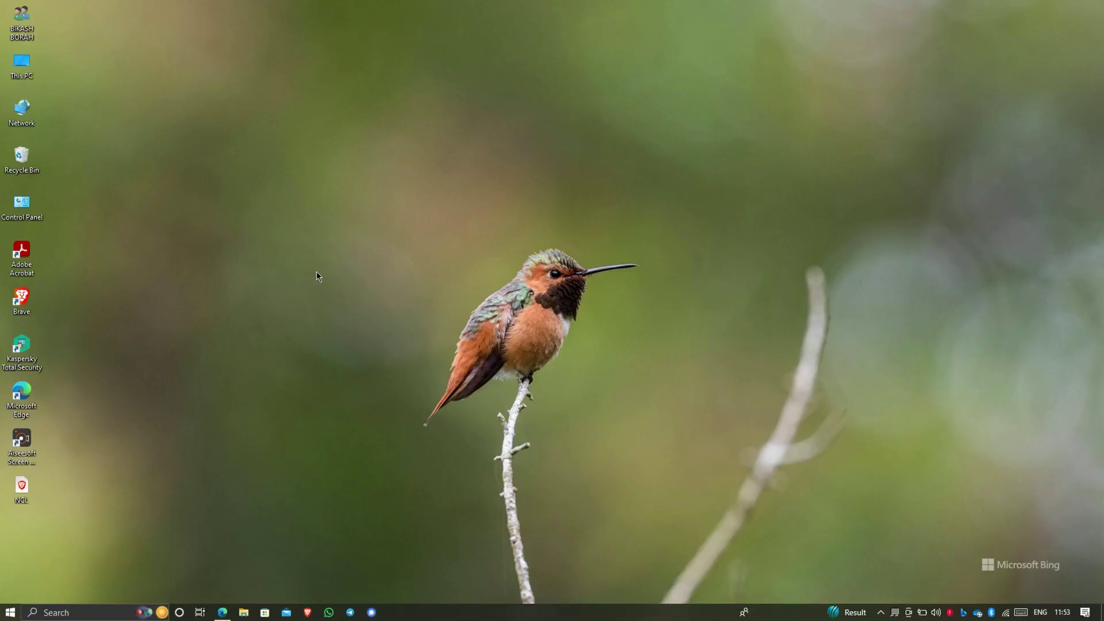
# Step: Open Command Prompt as administrator and change the working directory to the copied office 2024 folder path
pyautogui.click(11, 612)
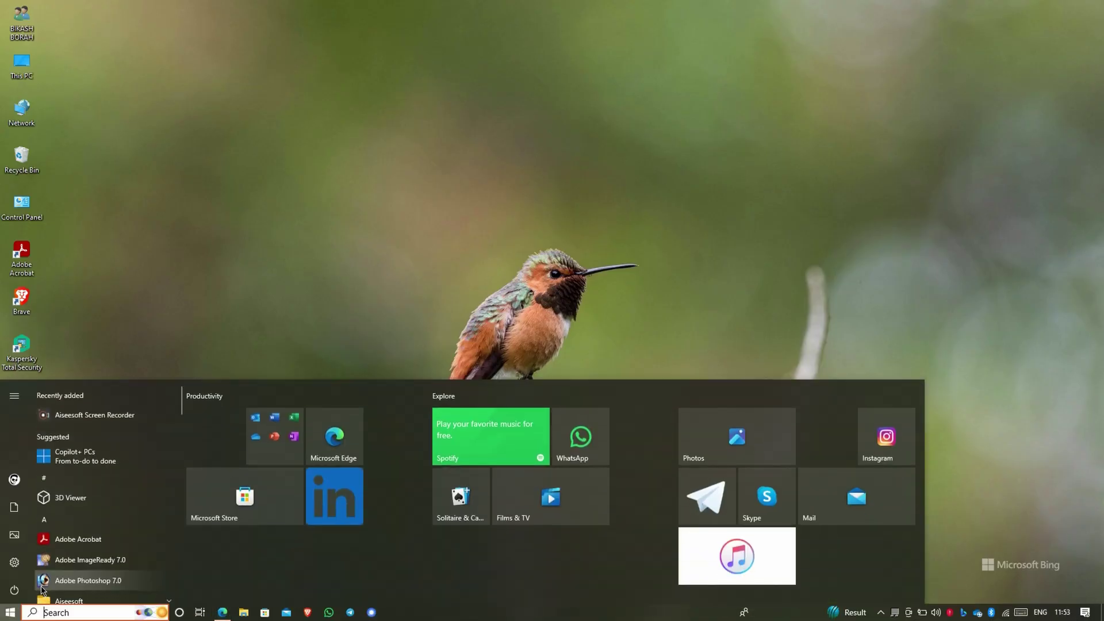
pyautogui.write('cmd')
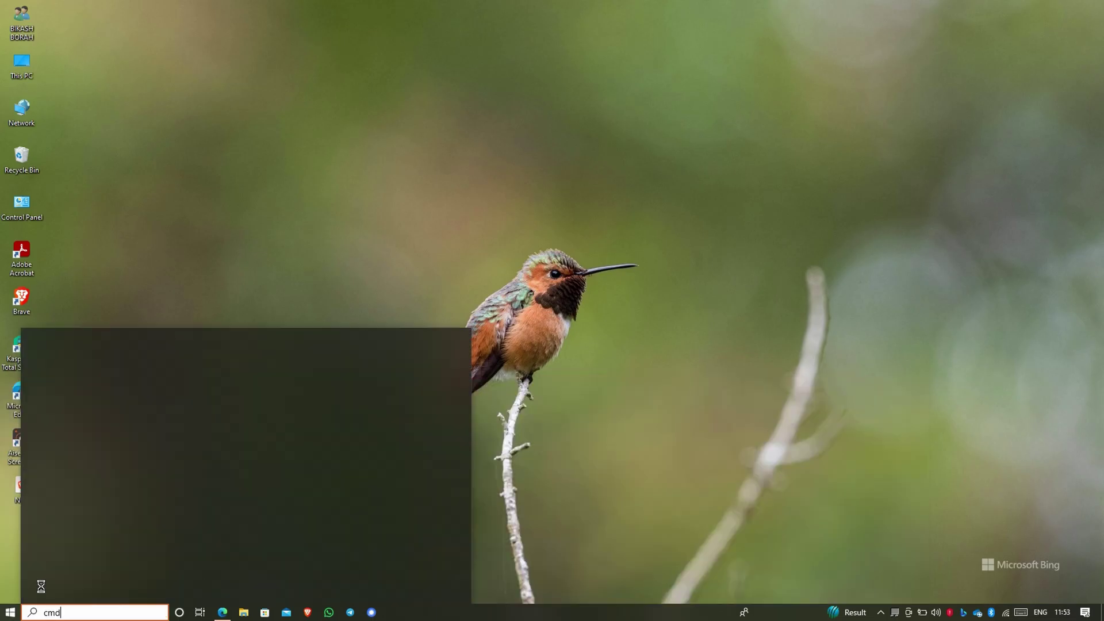
pyautogui.click(302, 504)
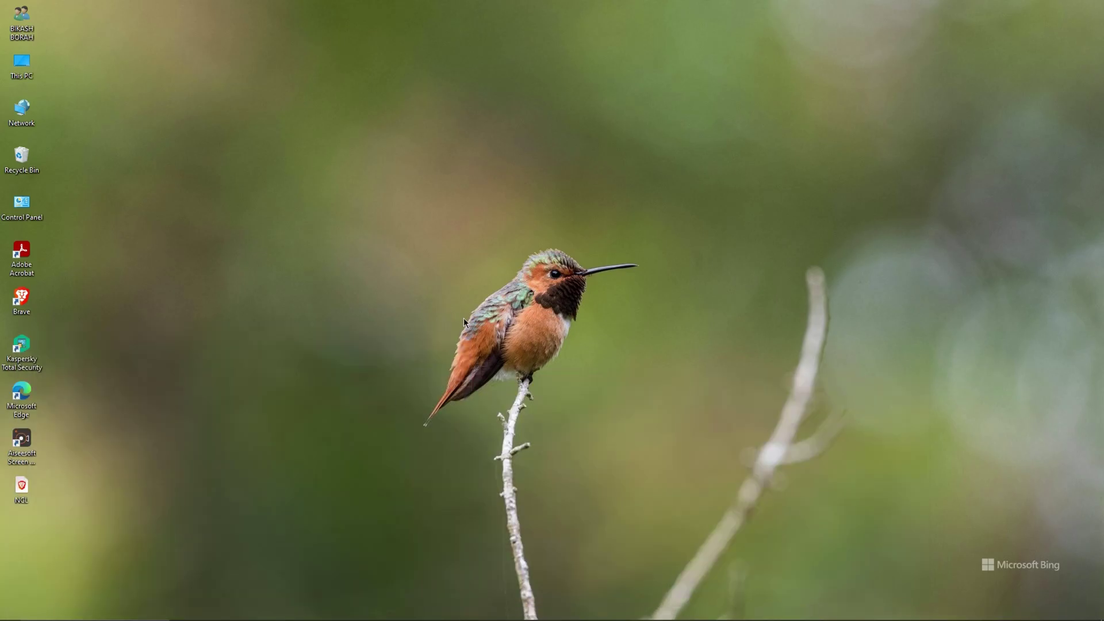
pyautogui.click(477, 380)
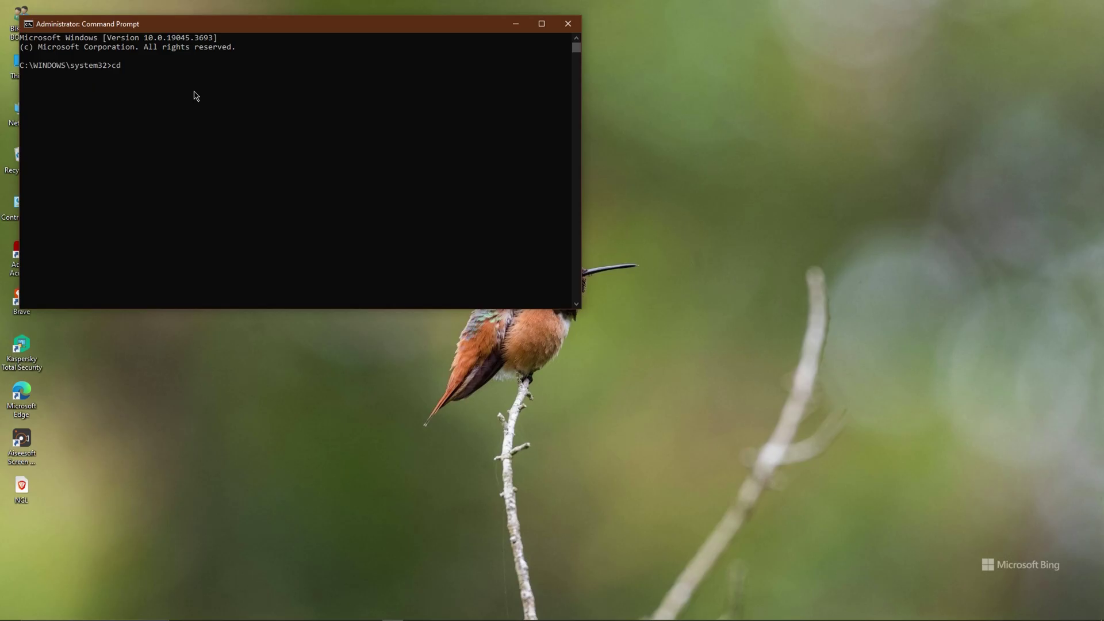
pyautogui.hotkey('ctrl', 'v')
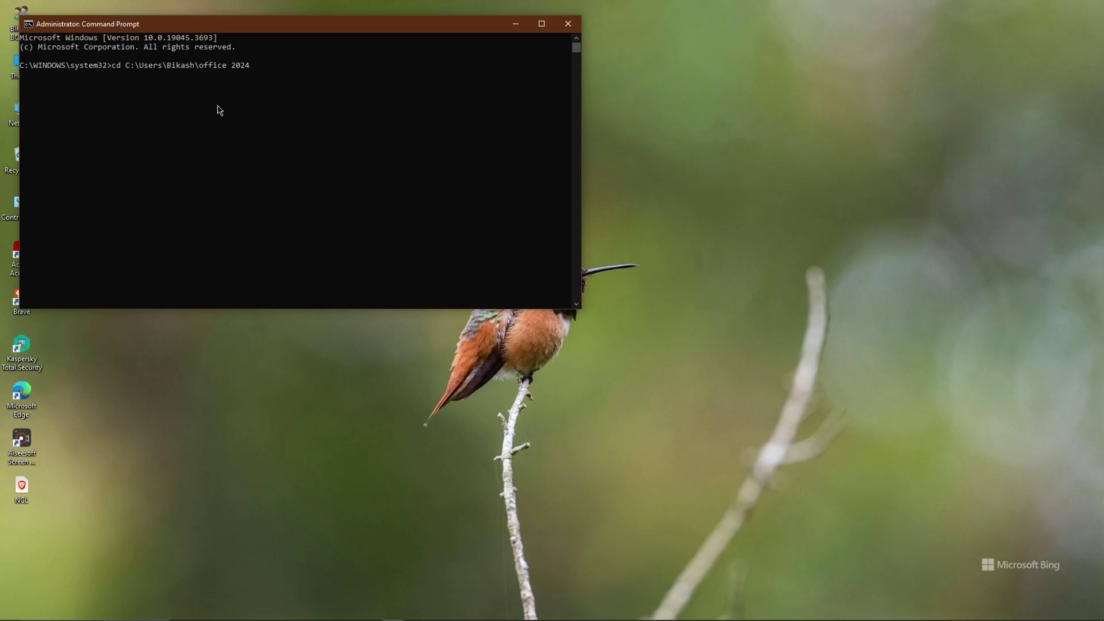
pyautogui.press('Return')
# Step: Switch to Microsoft Edge, copy the setup /download configuration.xml command from the Deploy Office LTSC 2024 article and minimize the browser
pyautogui.moveTo(236, 618)
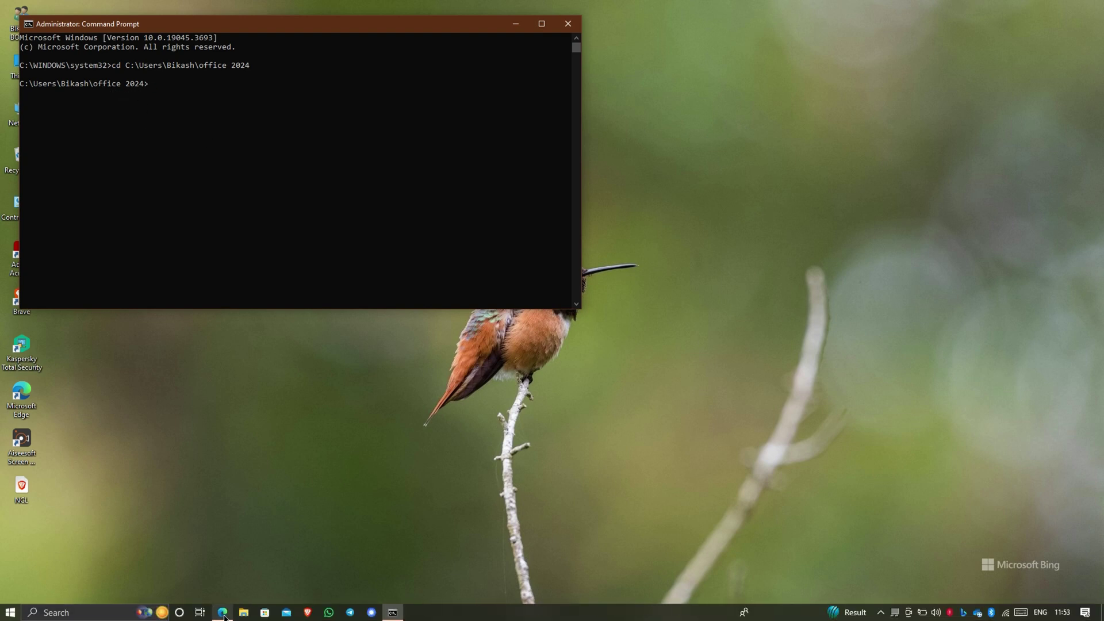
pyautogui.click(222, 613)
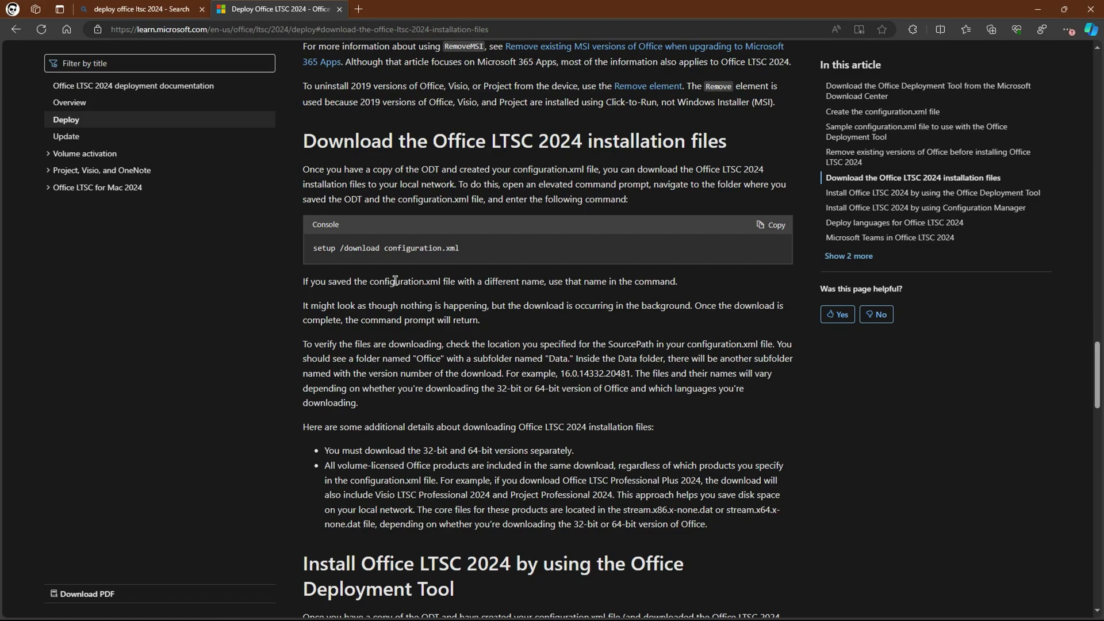
pyautogui.scroll(-2, 478, 216)
pyautogui.click(771, 141)
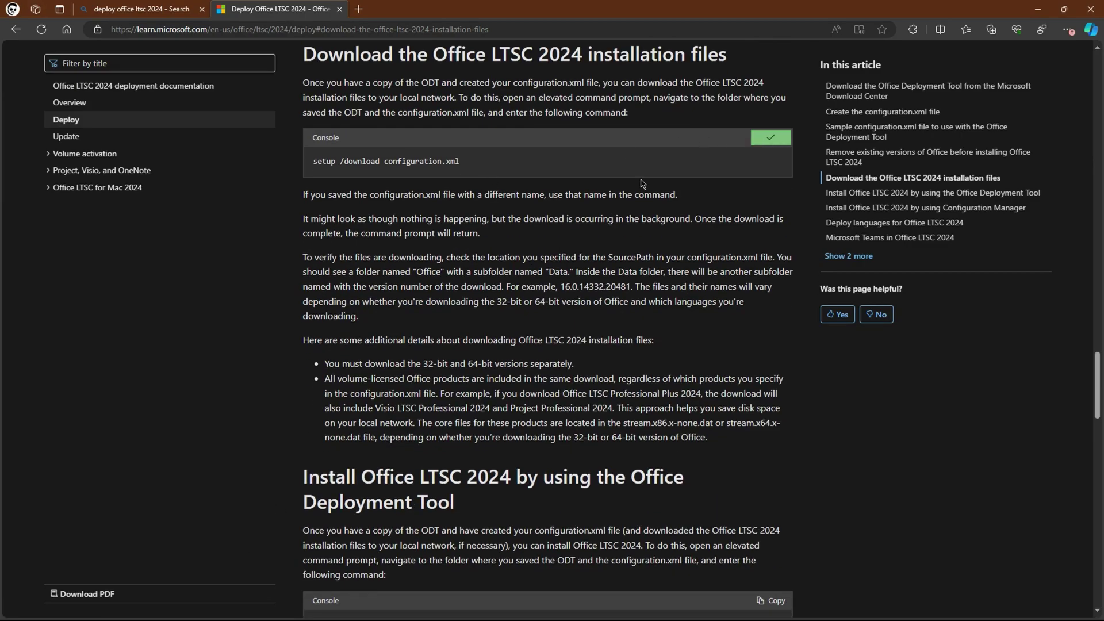
pyautogui.moveTo(446, 157); pyautogui.dragTo(333, 135)
pyautogui.click(460, 154)
pyautogui.click(1038, 9)
# Step: Run setup /download configuration.xml from the office 2024 folder in Command Prompt and minimize its window
pyautogui.click(265, 96)
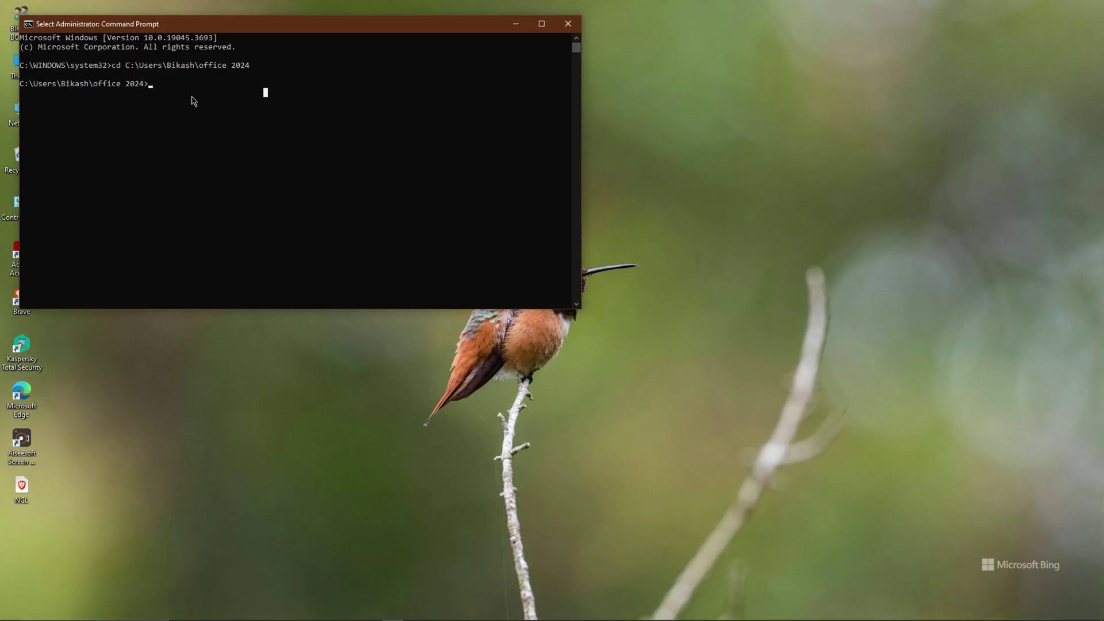
pyautogui.press('super+v')
pyautogui.click(212, 132)
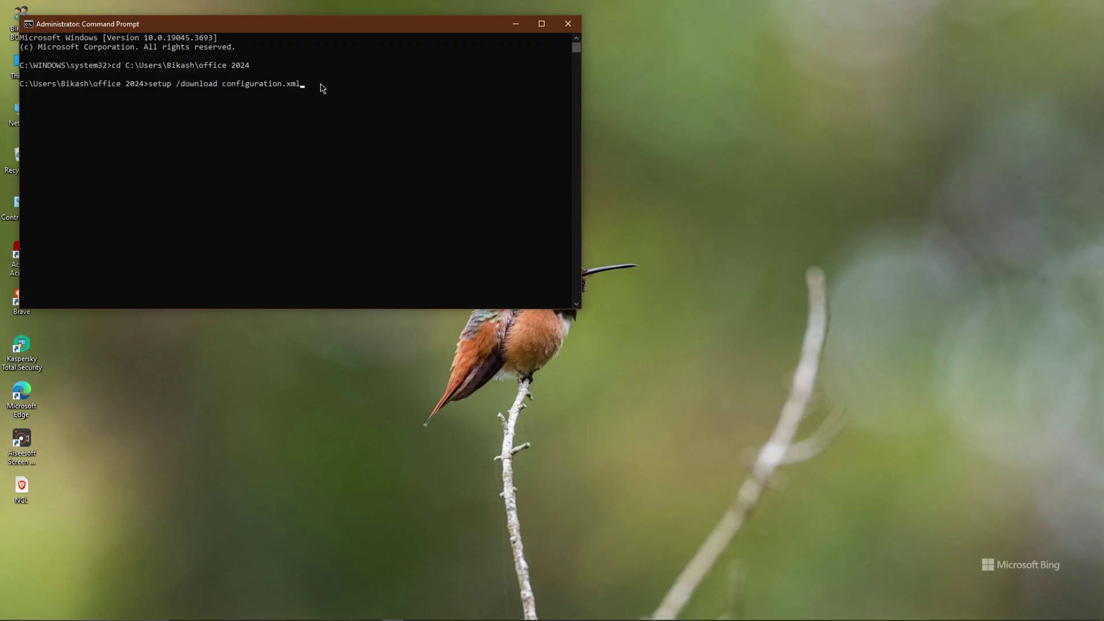
pyautogui.click(517, 25)
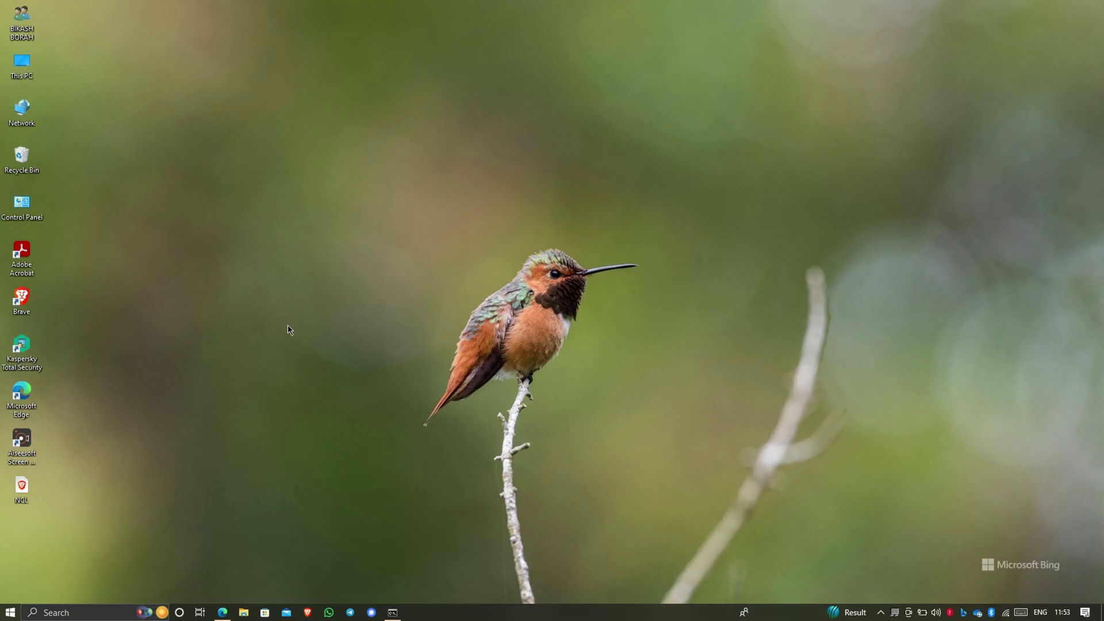
# Step: In File Explorer, open the office 2024 folder under the user's folder on Local Disk (C:), check for the downloaded Office files and close the window
pyautogui.click(244, 614)
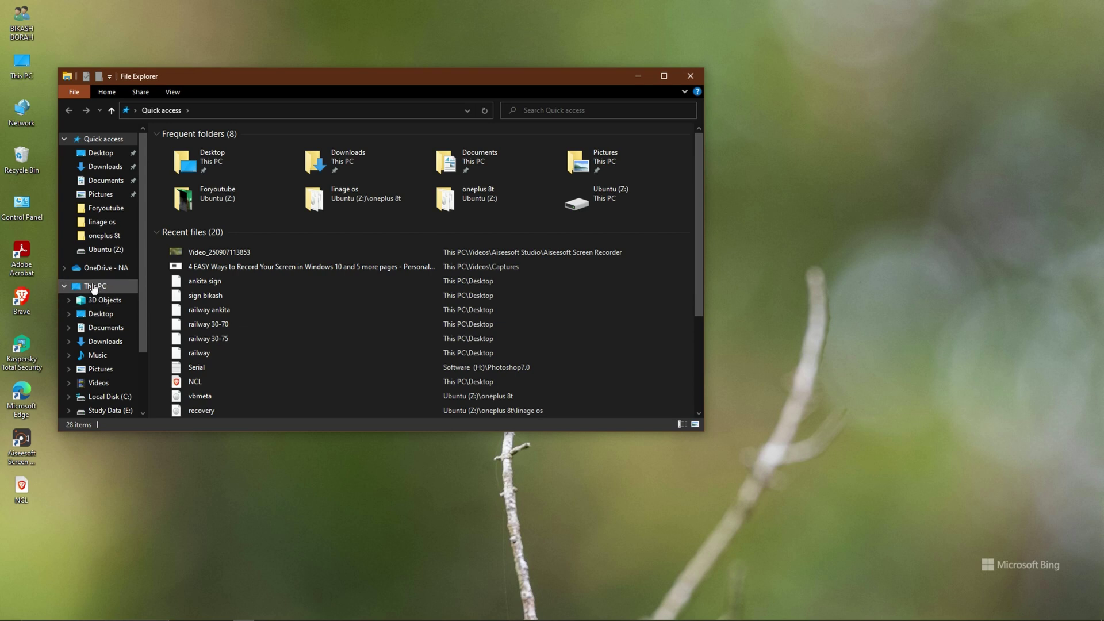
pyautogui.click(98, 401)
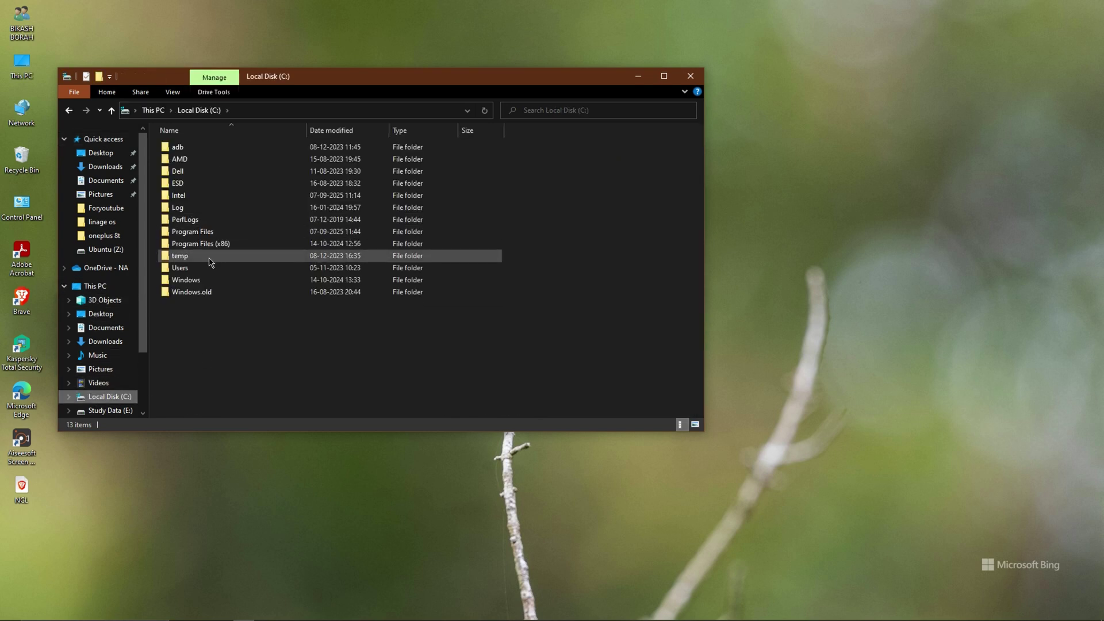
pyautogui.click(180, 268)
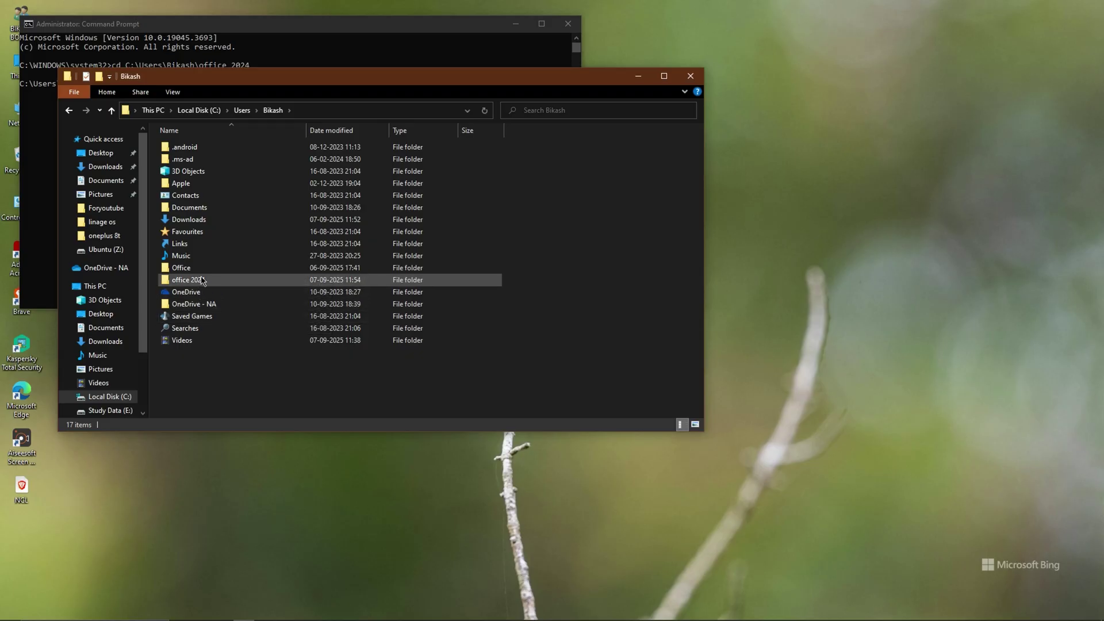
pyautogui.doubleClick(202, 280)
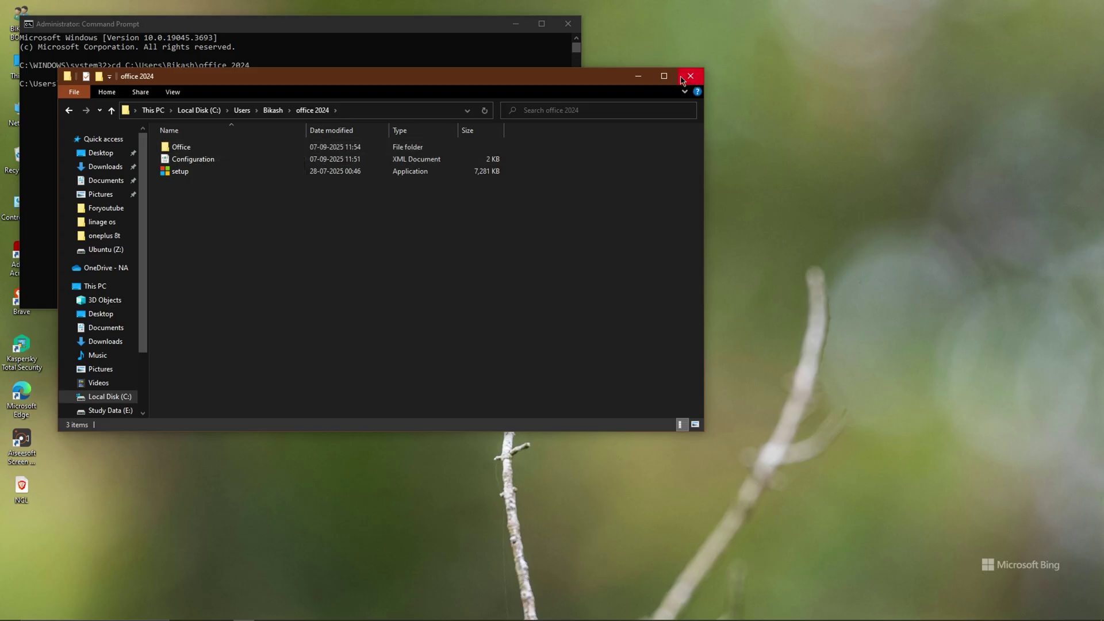
pyautogui.click(681, 80)
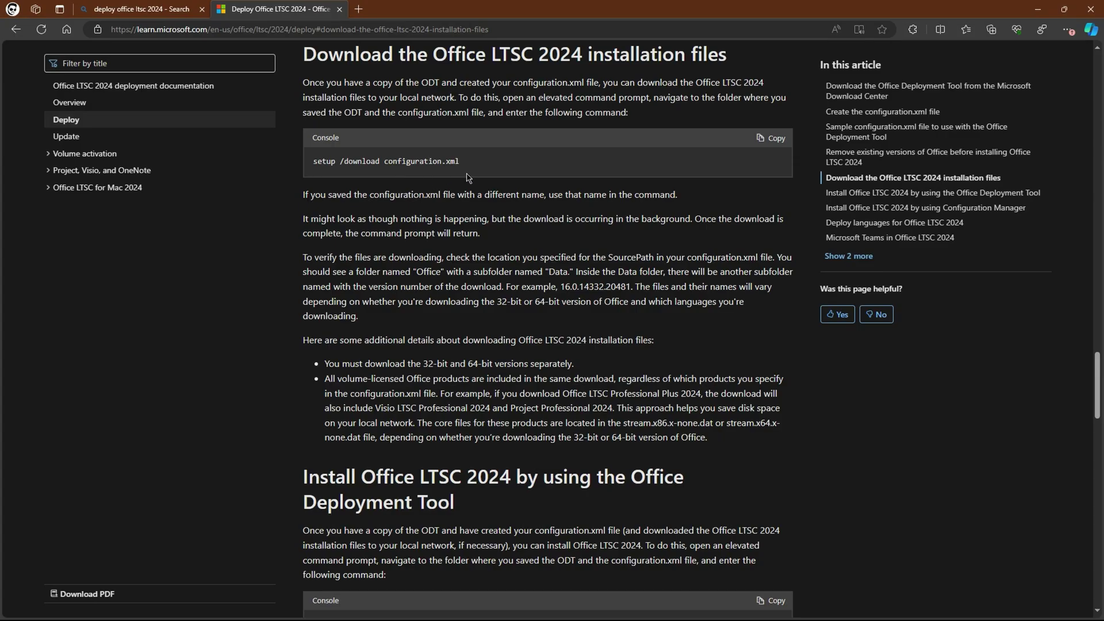
# Step: In Microsoft Edge, copy the setup /configure configuration.xml command from the article's Office Deployment Tool installation section and minimize the browser
pyautogui.scroll(2, 464, 228)
pyautogui.scroll(-8, 465, 229)
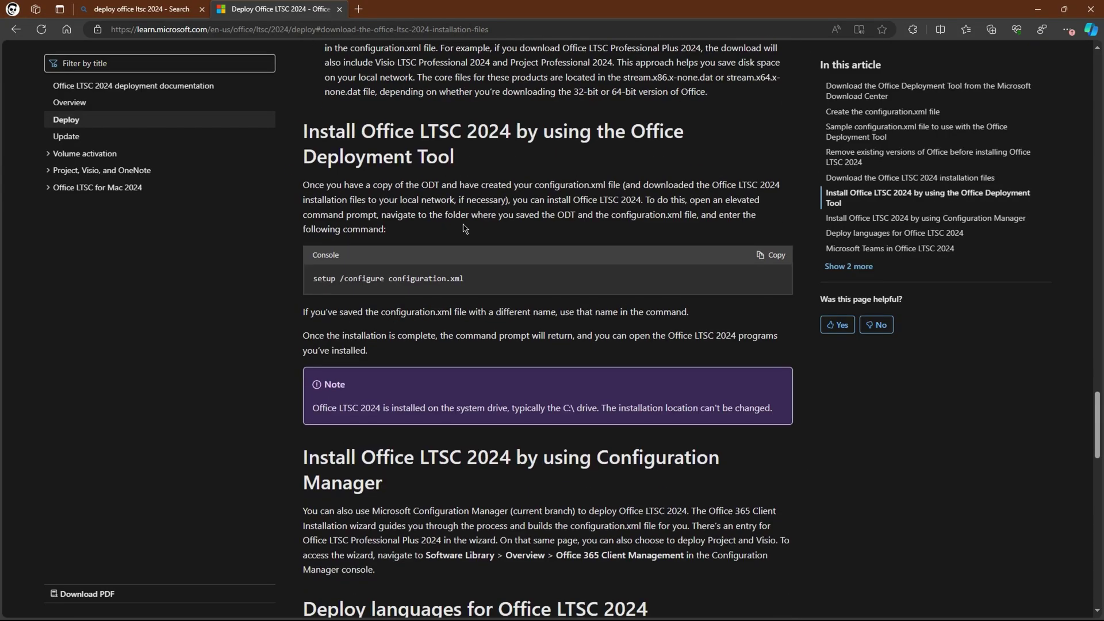
pyautogui.click(773, 255)
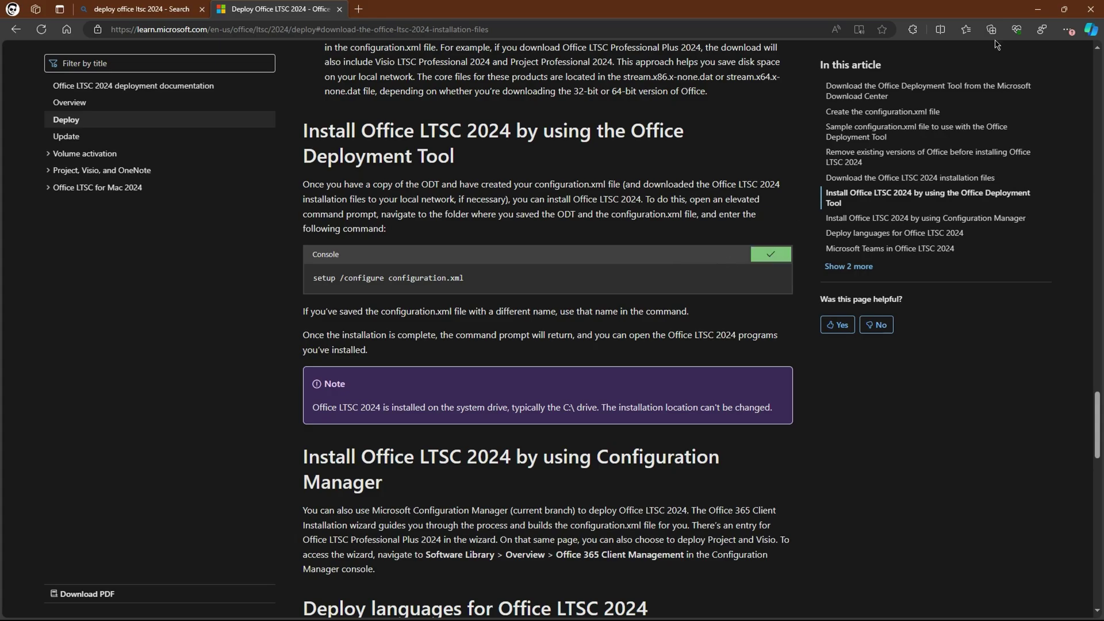
pyautogui.click(1038, 9)
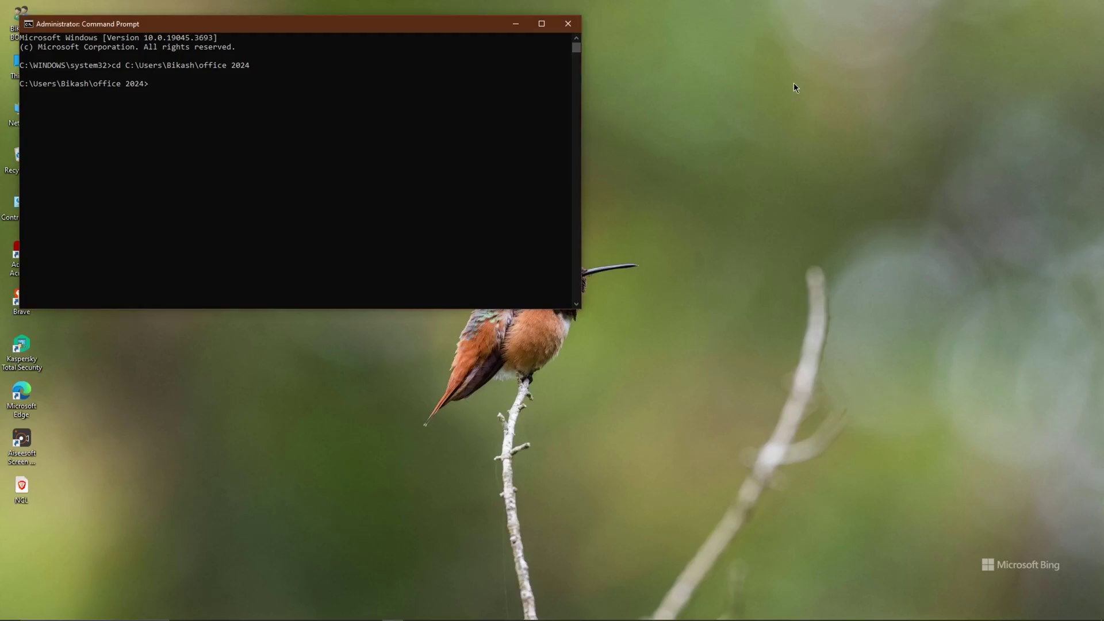
# Step: Run setup /configure configuration.xml in Command Prompt to install Office, and close the finished installer and Command Prompt
pyautogui.rightClick(167, 87)
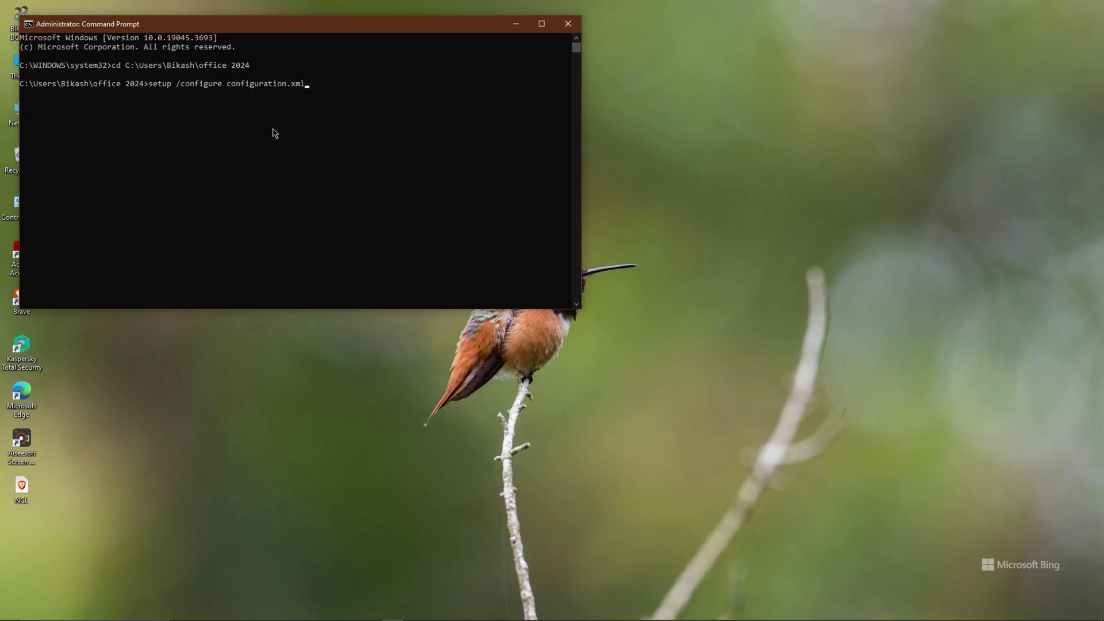
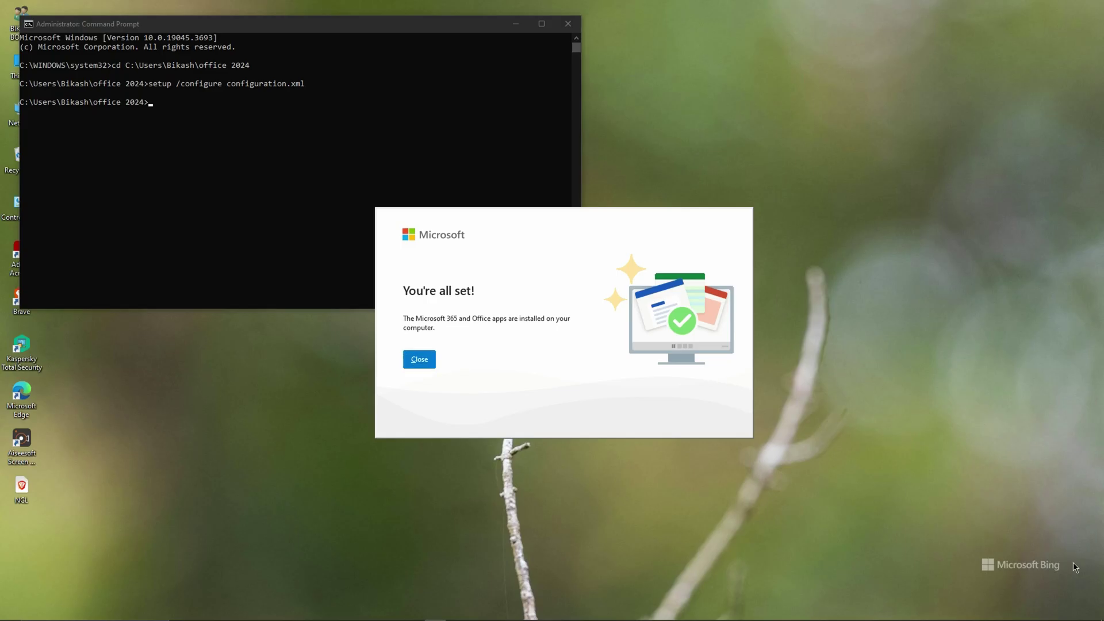
pyautogui.click(419, 359)
pyautogui.click(568, 24)
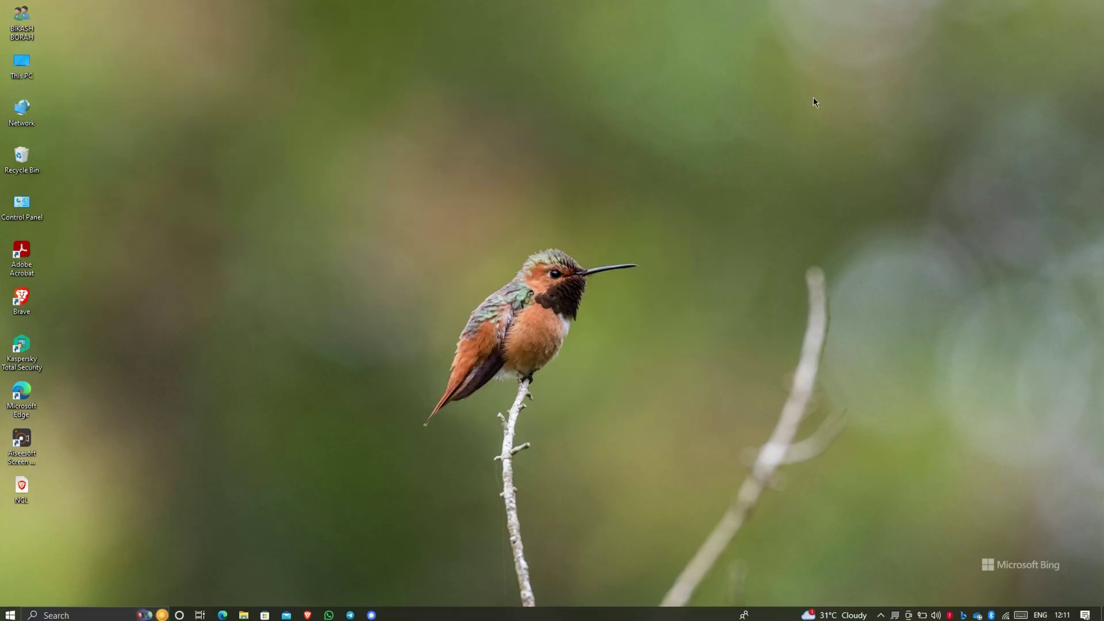
# Step: Open PowerPoint, check the Office product and activation status on its account page and close it
pyautogui.click(10, 615)
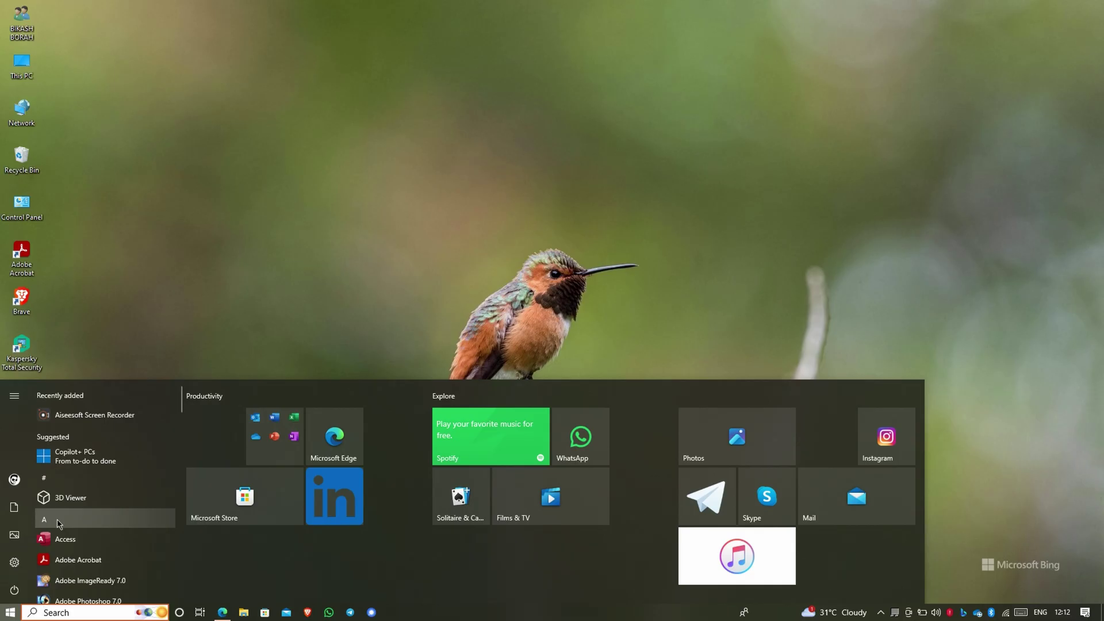
pyautogui.write('power')
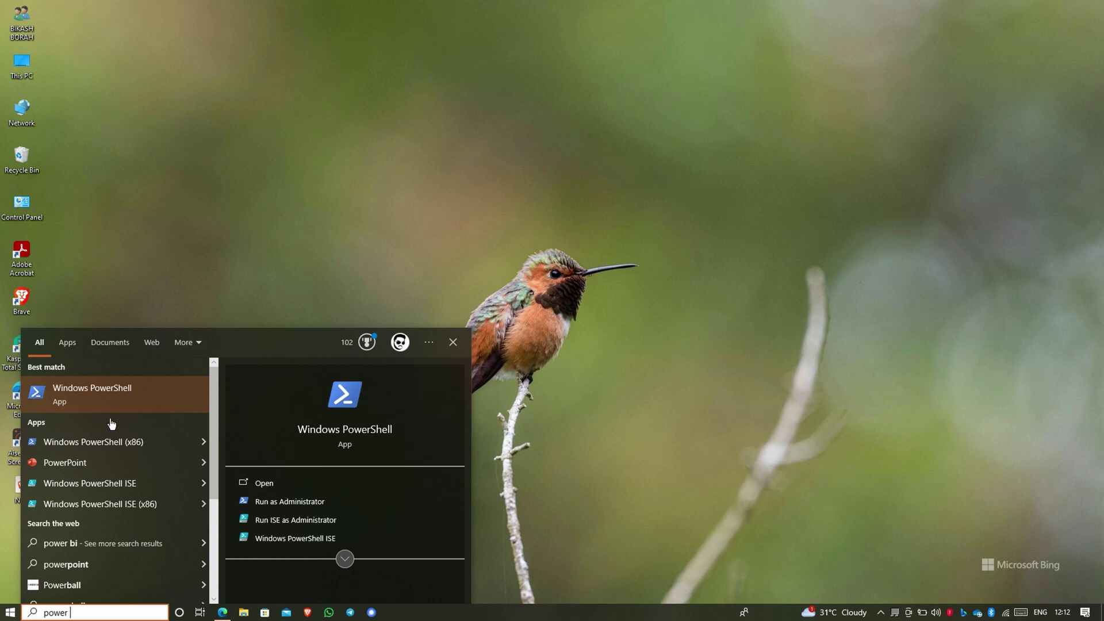
pyautogui.write(' p')
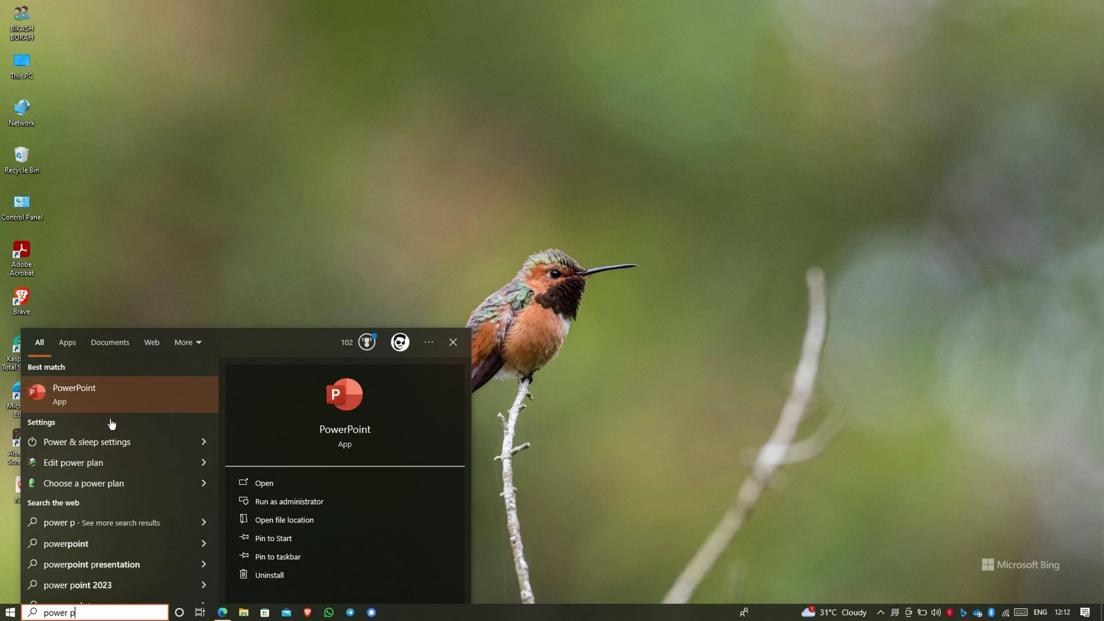
pyautogui.click(264, 484)
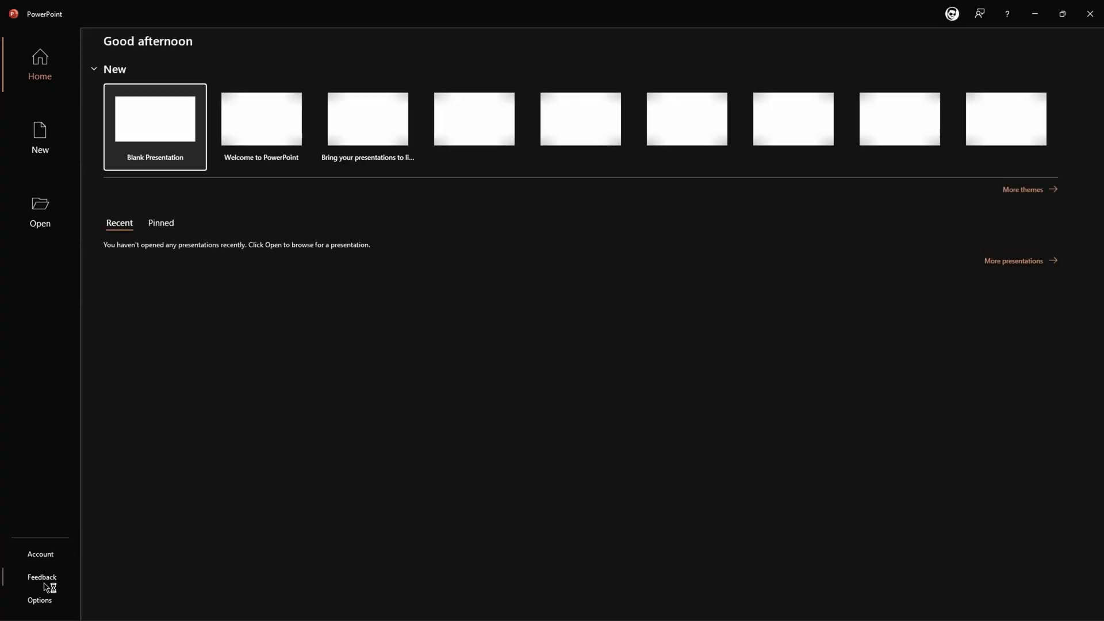
pyautogui.click(44, 557)
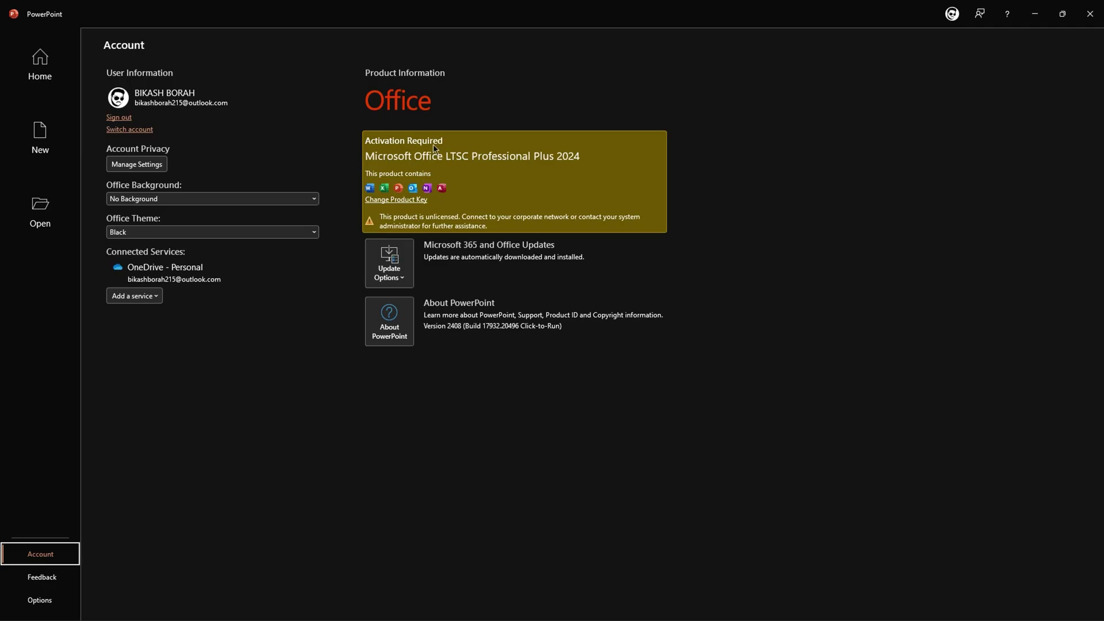
pyautogui.click(1090, 13)
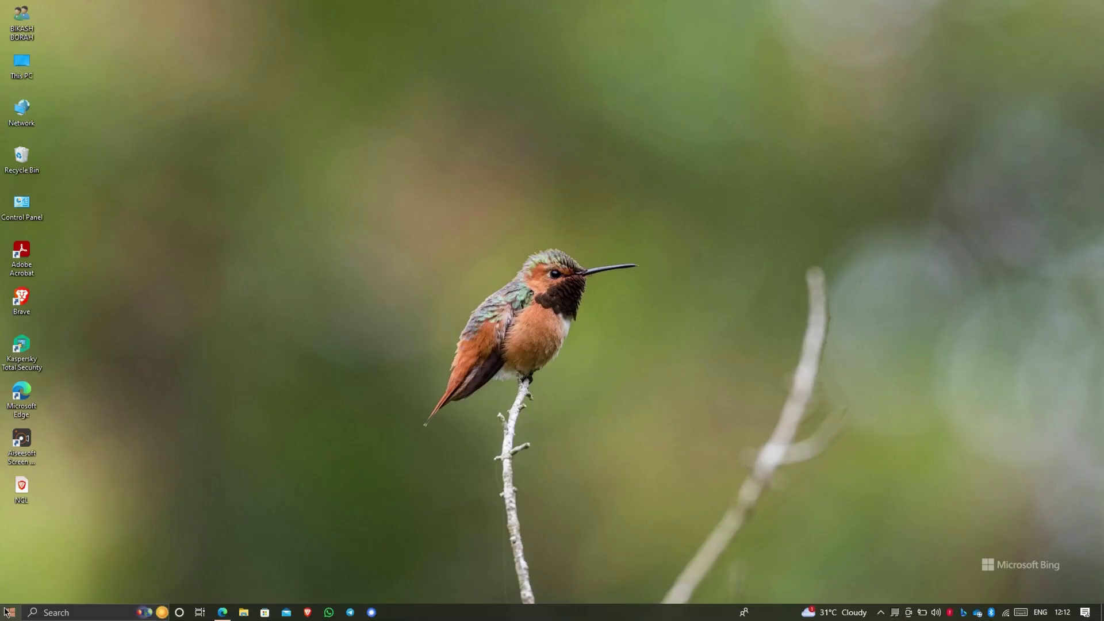
# Step: Search Windows for PowerShell, run it as administrator and bring its window into focus
pyautogui.click(10, 613)
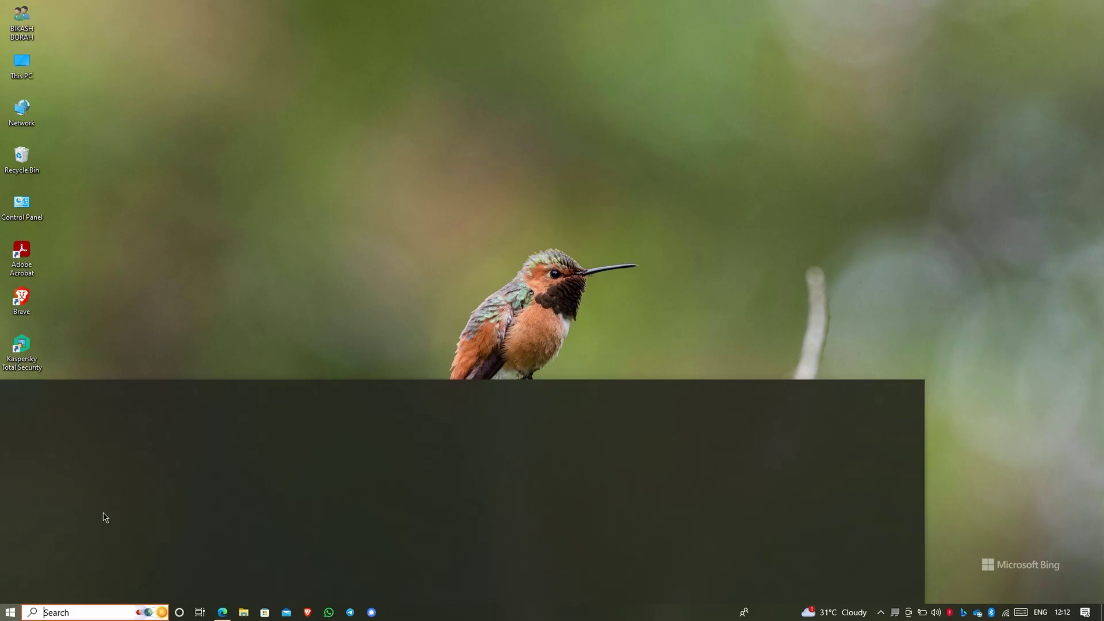
pyautogui.write('power')
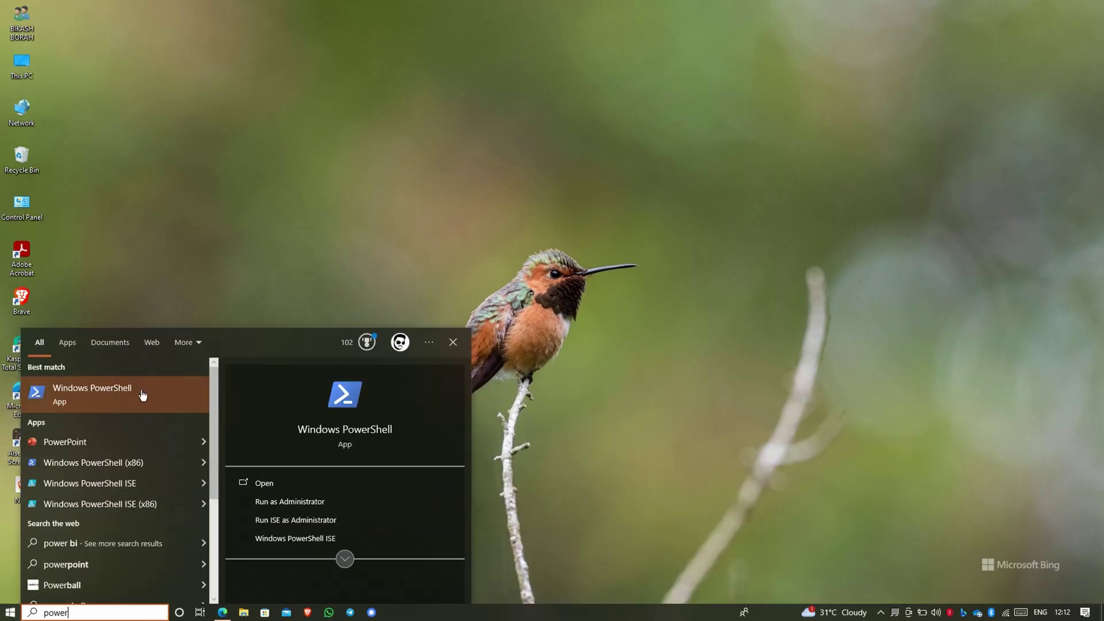
pyautogui.click(293, 503)
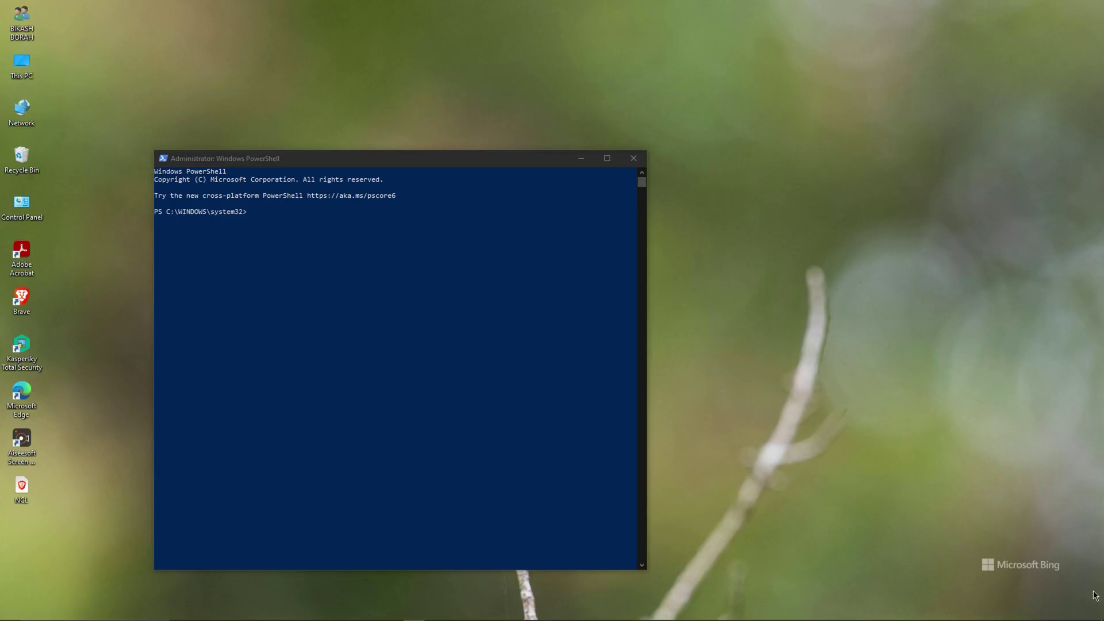
pyautogui.click(387, 352)
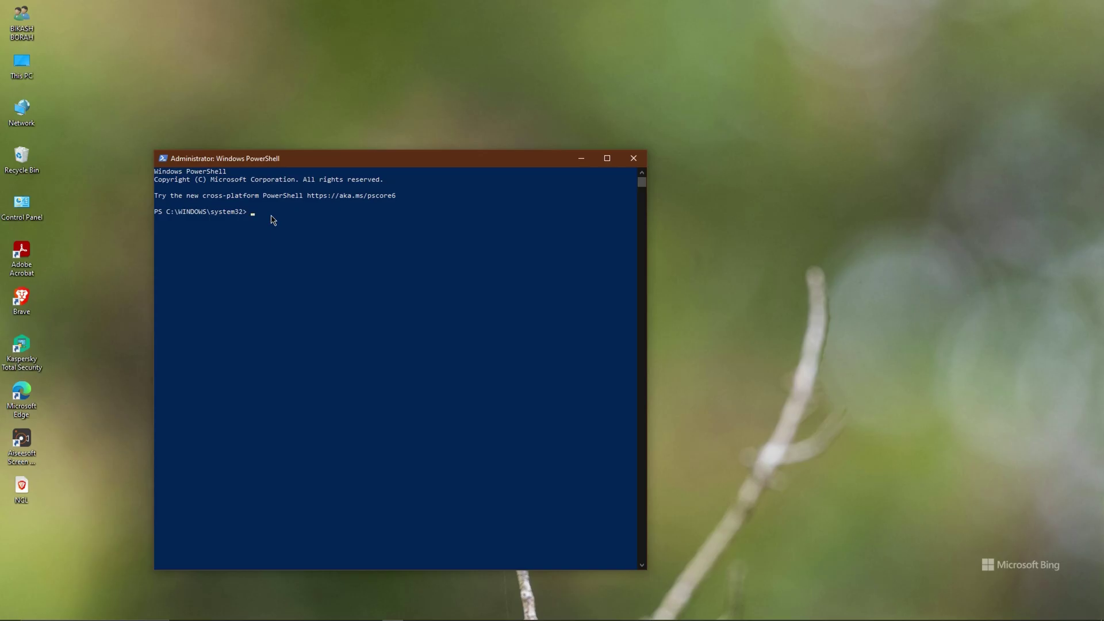
pyautogui.write('irm https://get.activated.win |')
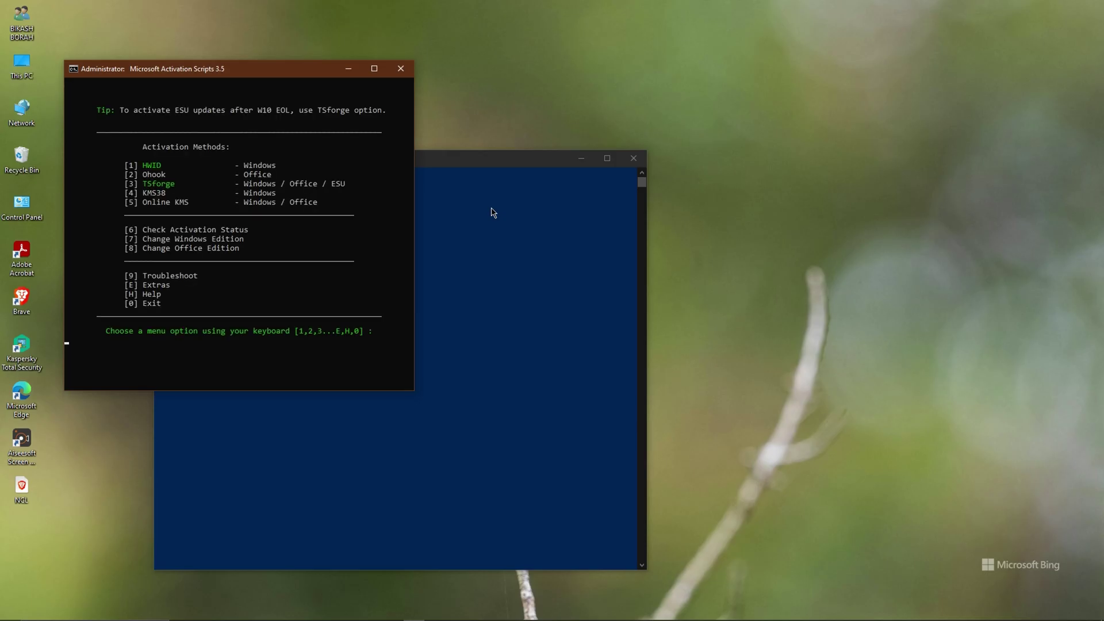
pyautogui.press('2')
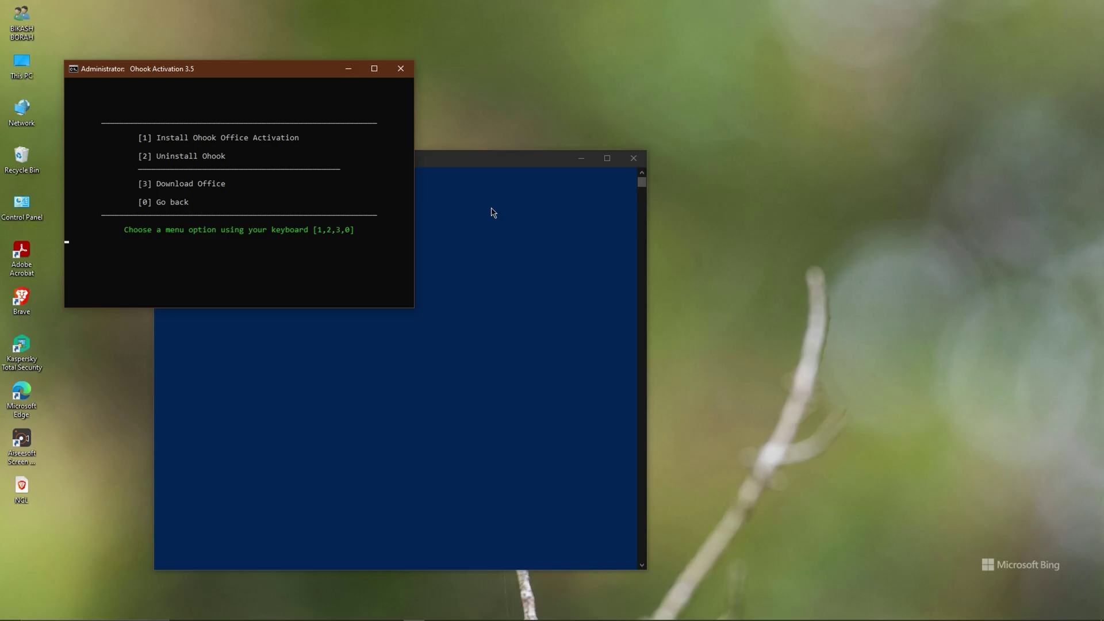
pyautogui.press('1')
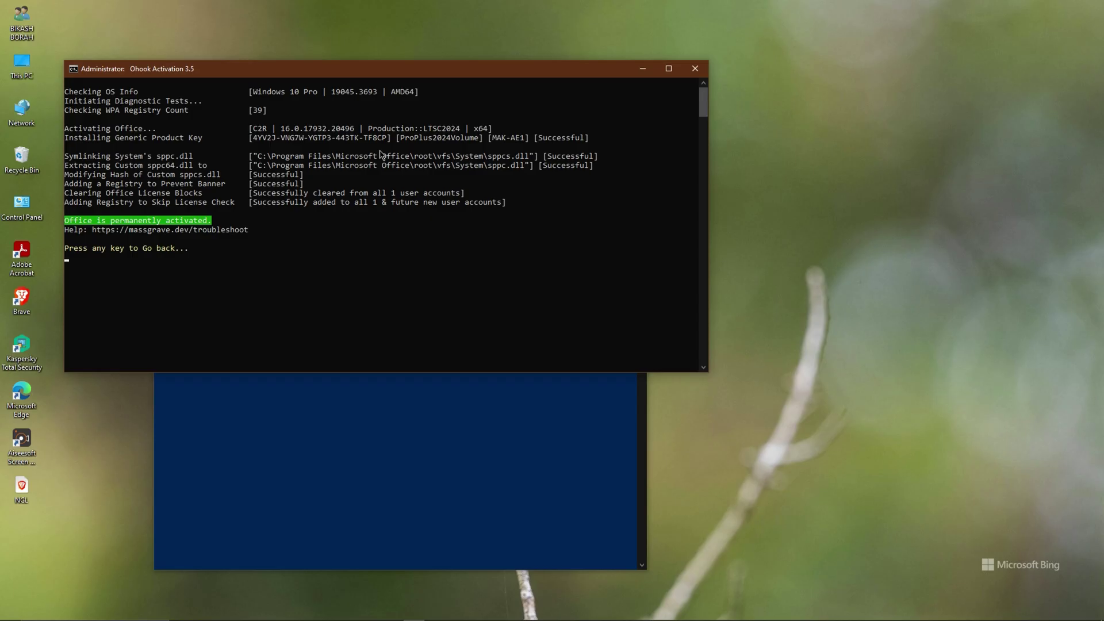
# Step: Return from the Ohook activation results to the script's main menu, and close the activation script and PowerShell windows
pyautogui.click(832, 302)
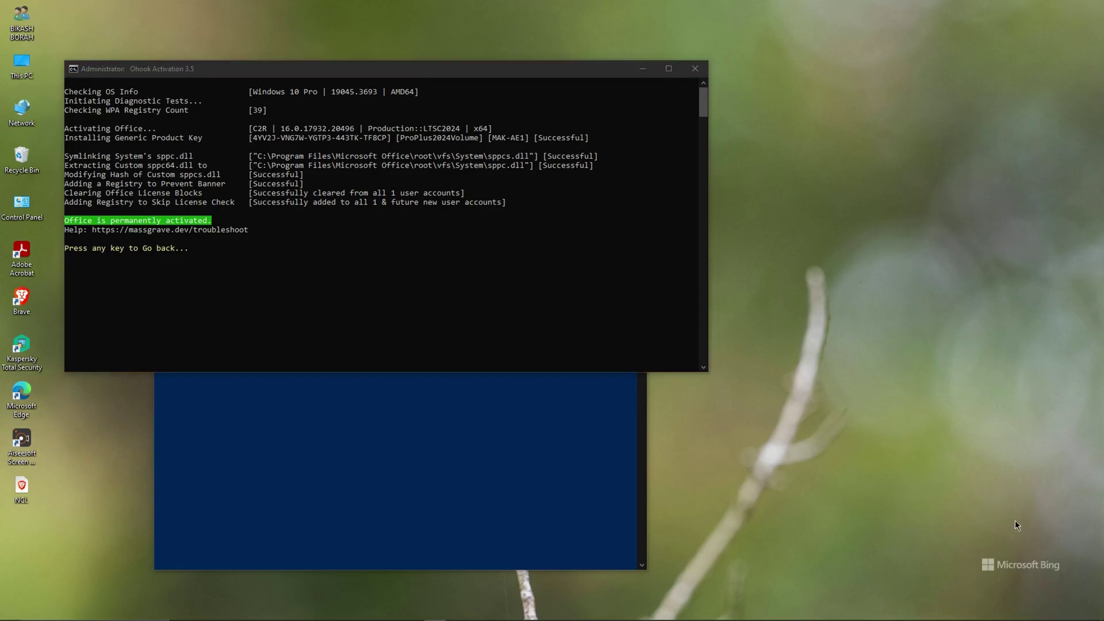
pyautogui.hotkey('alt', 'Tab')
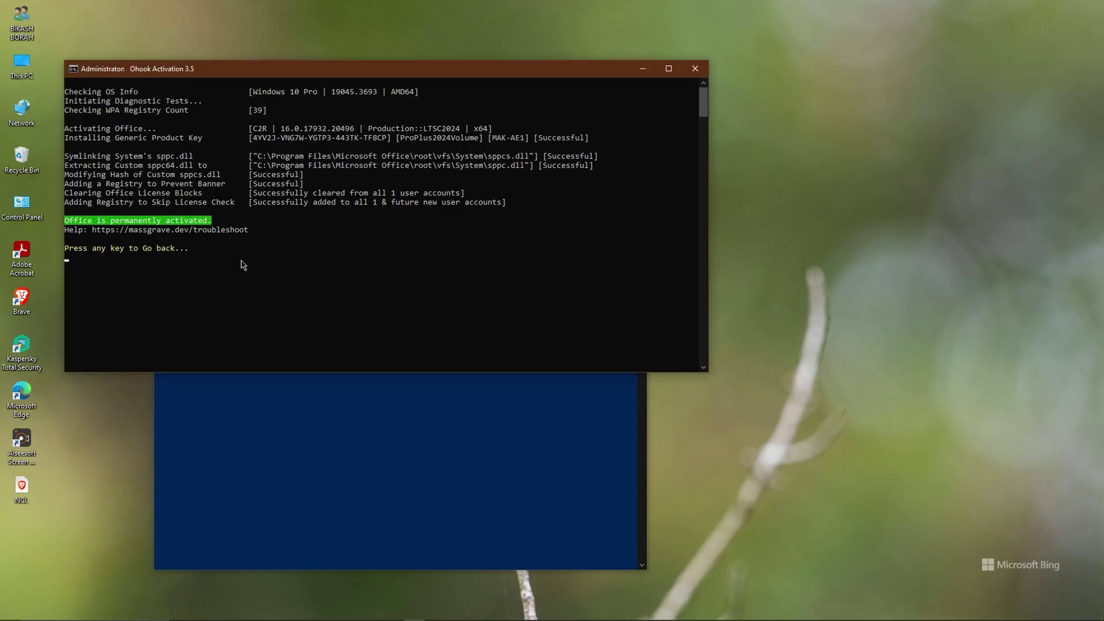
pyautogui.press('Return')
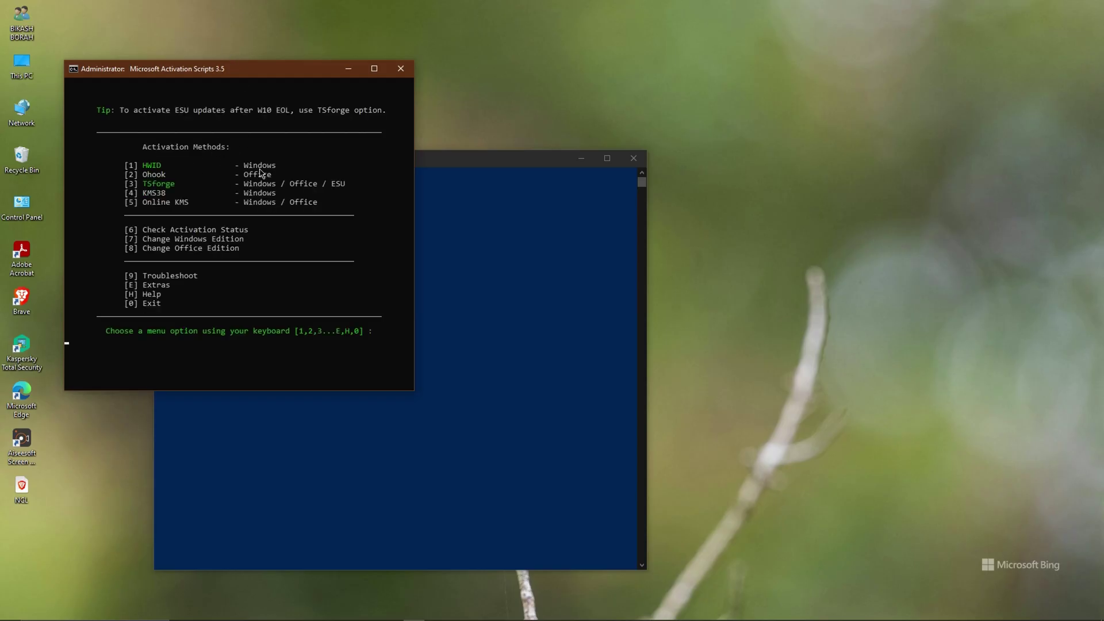
pyautogui.click(401, 69)
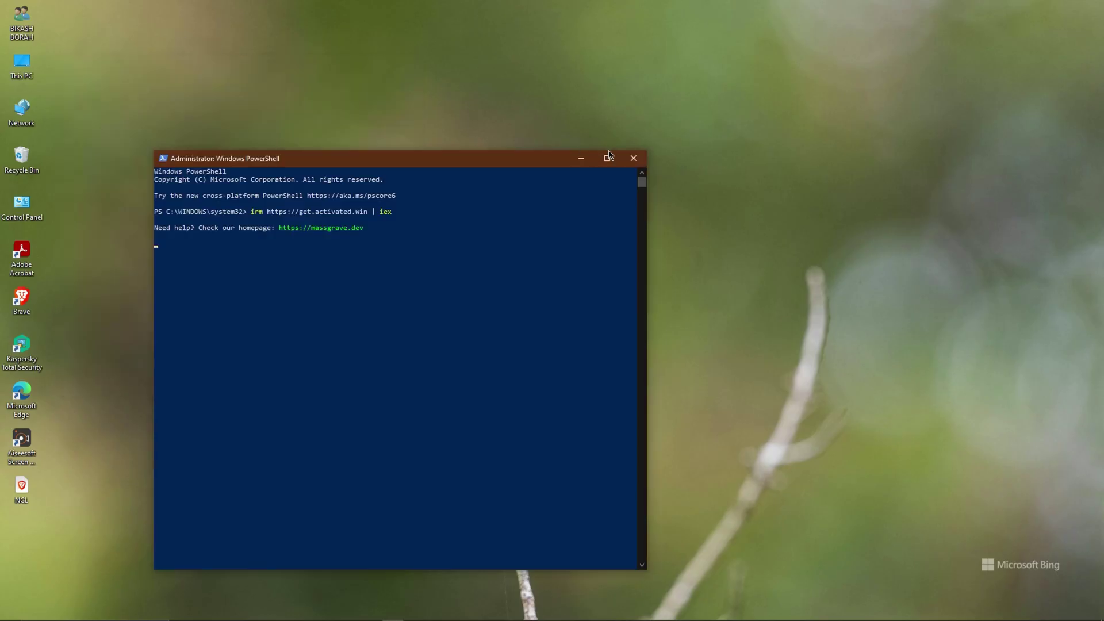
pyautogui.click(634, 159)
# Step: Open PowerPoint, accept the Office licence agreement on its account page, check the product activation status and close it
pyautogui.click(9, 612)
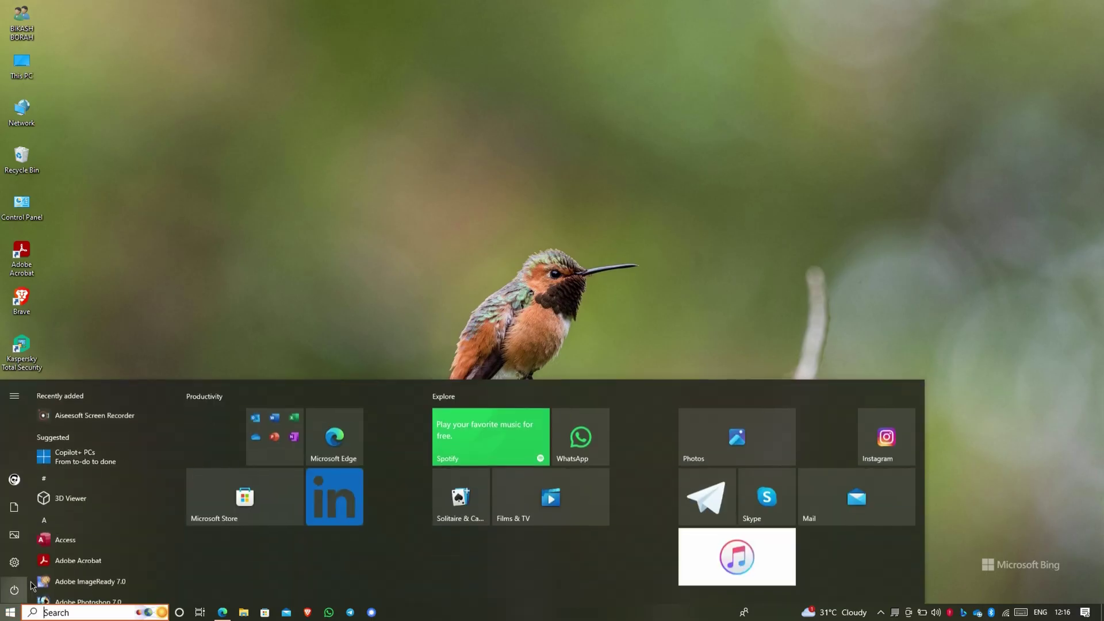
pyautogui.write('power')
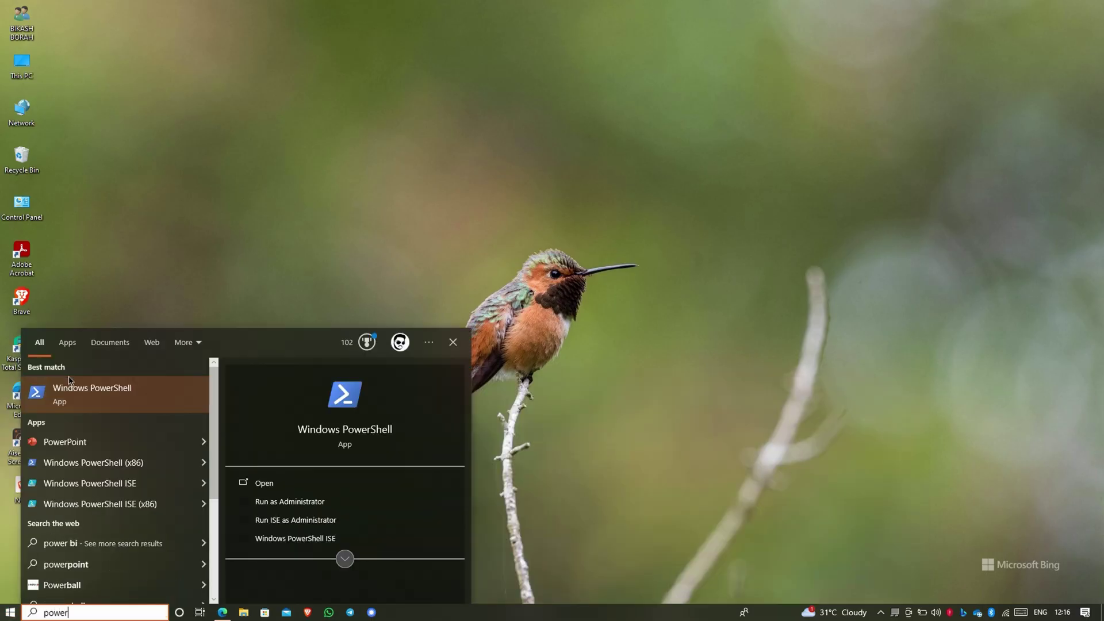
pyautogui.click(65, 442)
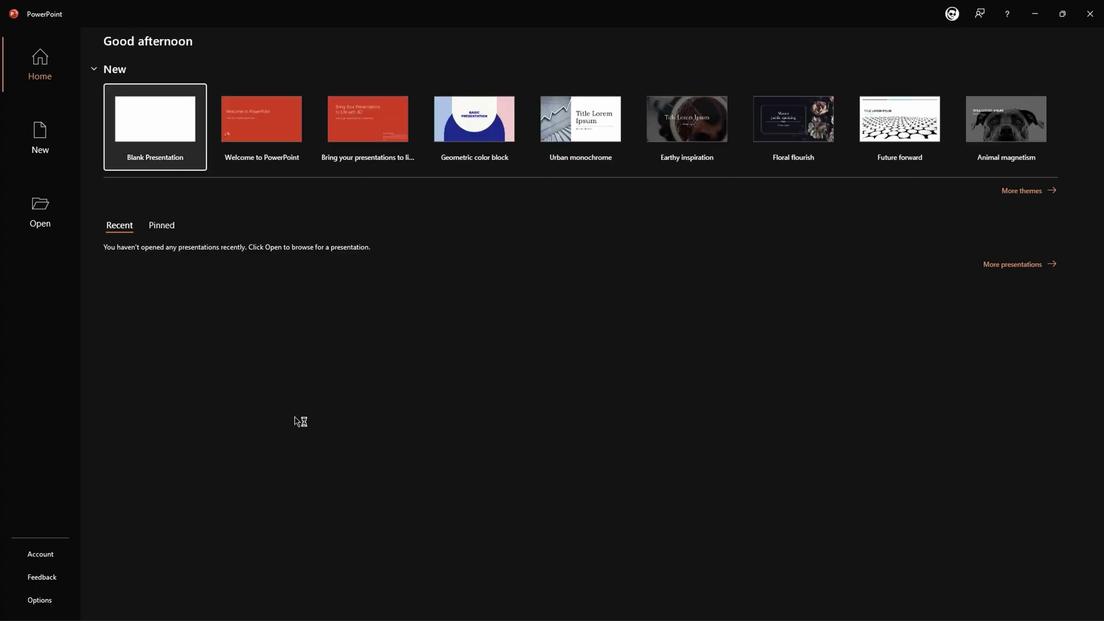
pyautogui.click(56, 555)
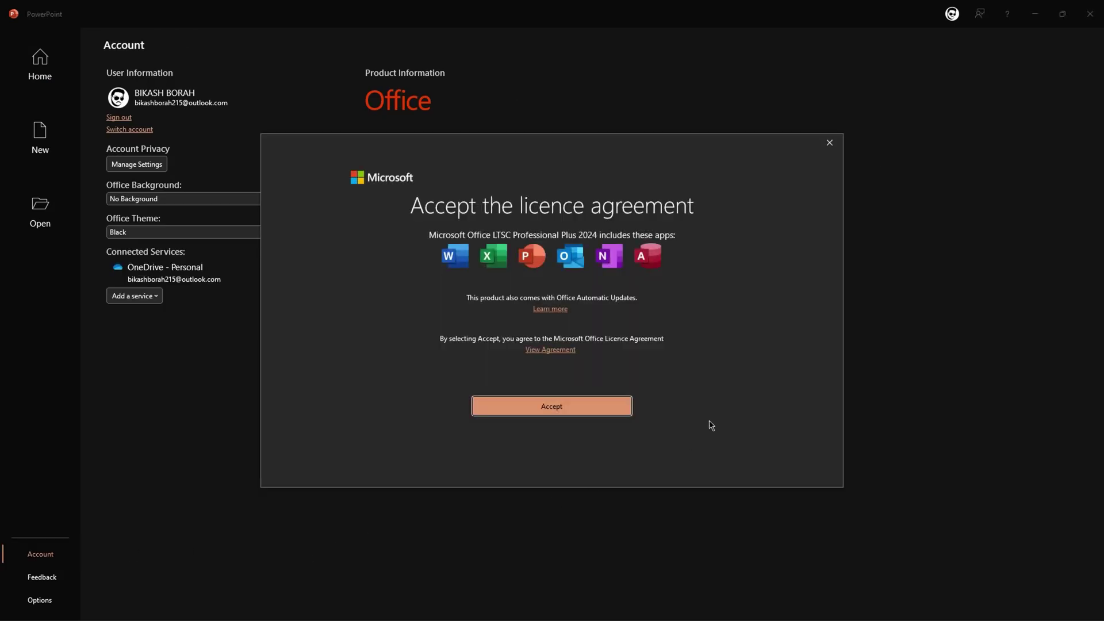
pyautogui.click(588, 409)
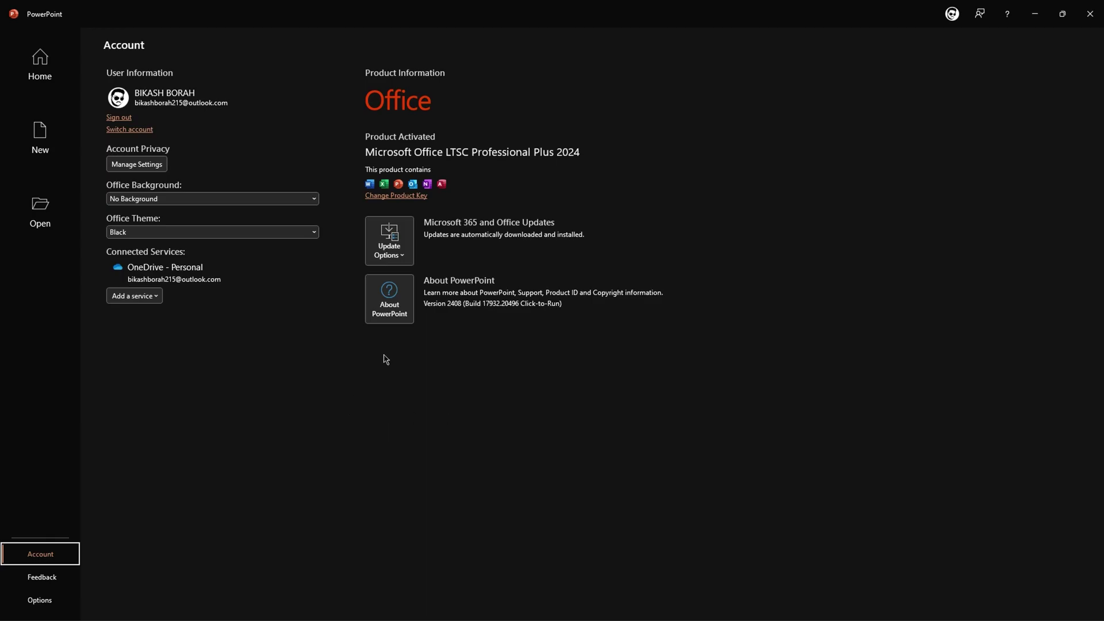
pyautogui.click(1090, 16)
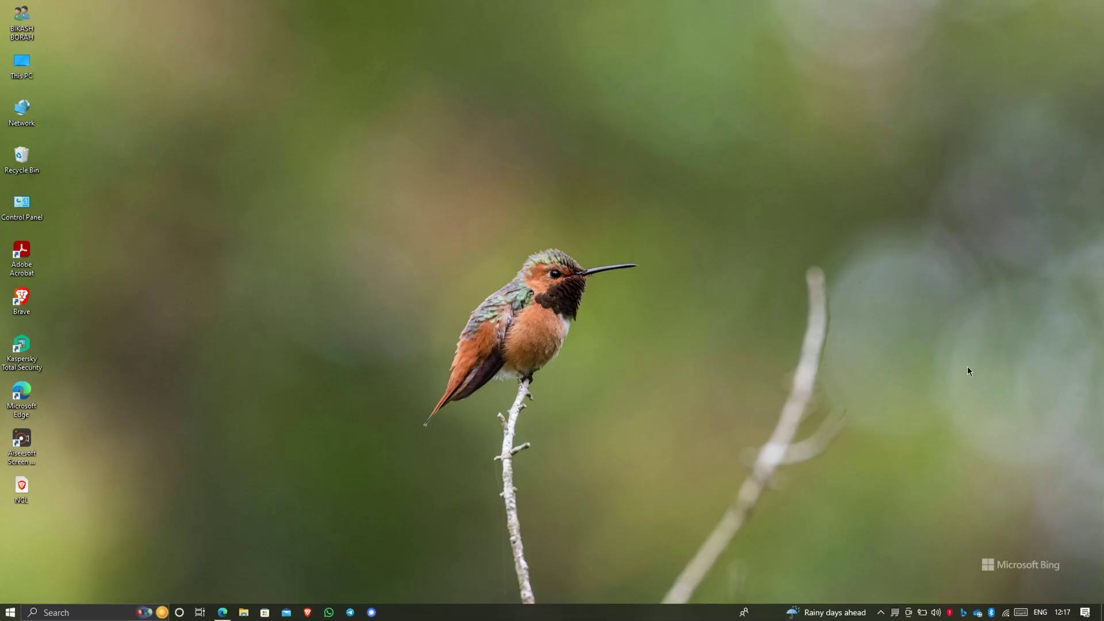